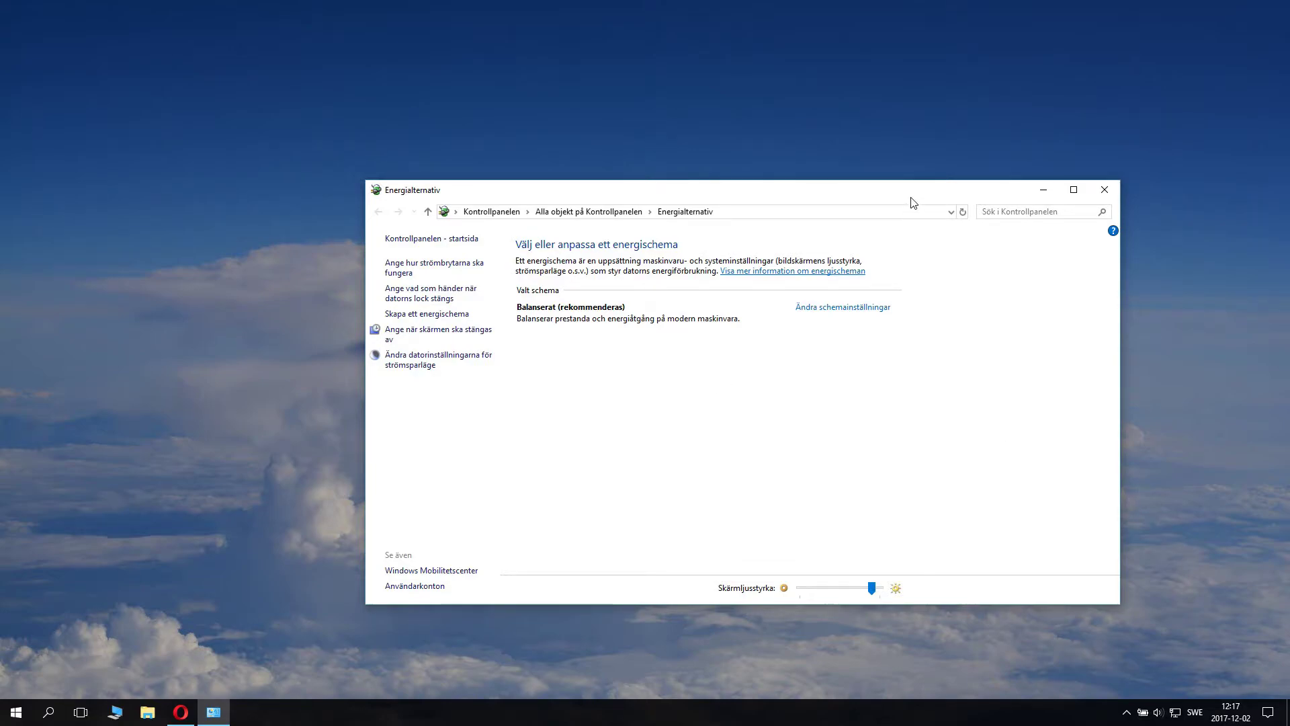
- Set the plugged-in power mode to Bättre prestanda and close the Energialternativ window
{"action": "left_click_drag", "start_coordinate": [914, 198], "coordinate": [859, 153]}
{"action": "left_click", "coordinate": [1148, 714]}
{"action": "left_click_drag", "start_coordinate": [1254, 570], "coordinate": [1116, 564]}
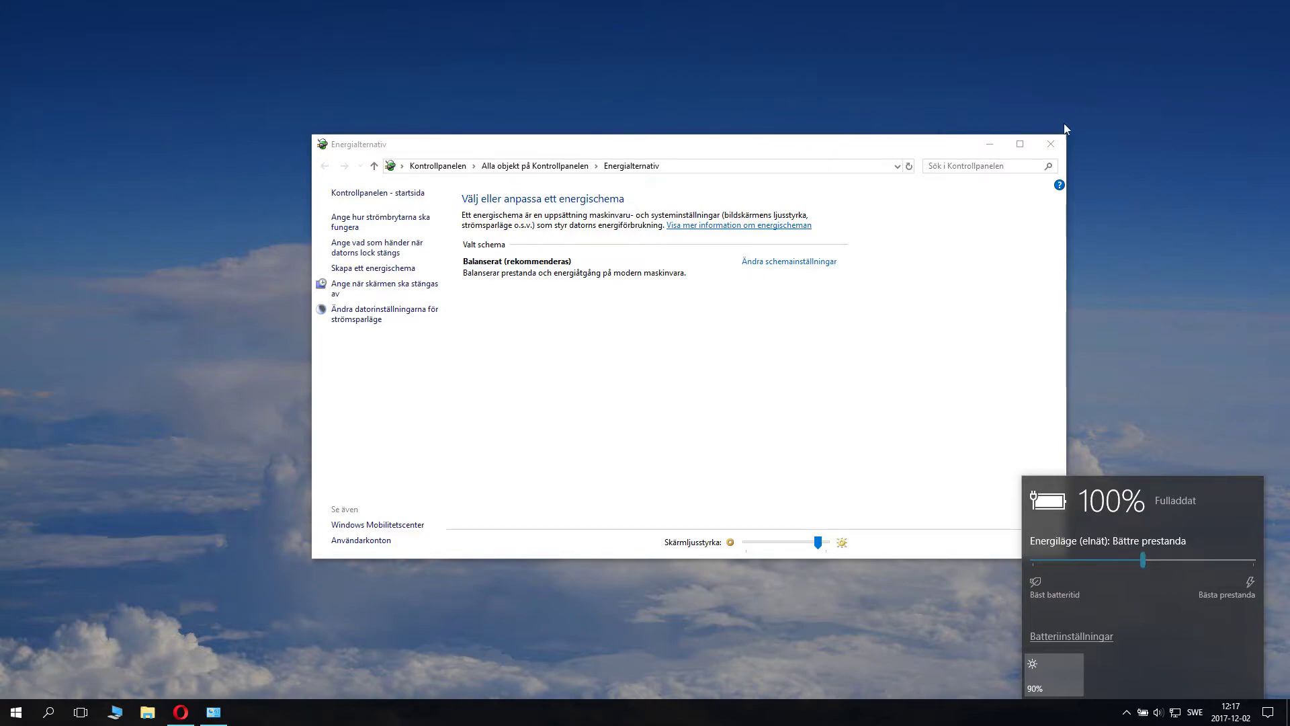
{"action": "left_click", "coordinate": [1050, 144]}
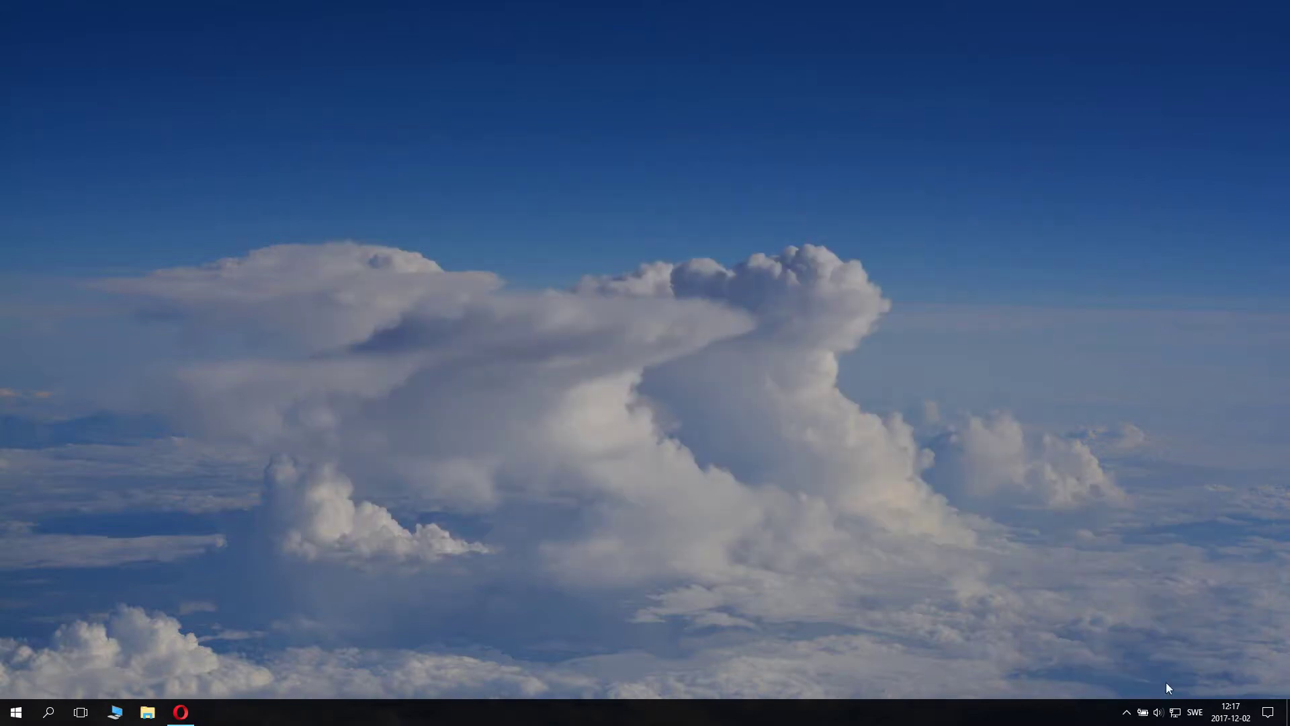
- Set the plugged-in power mode to Bästa prestanda
{"action": "left_click", "coordinate": [1142, 711]}
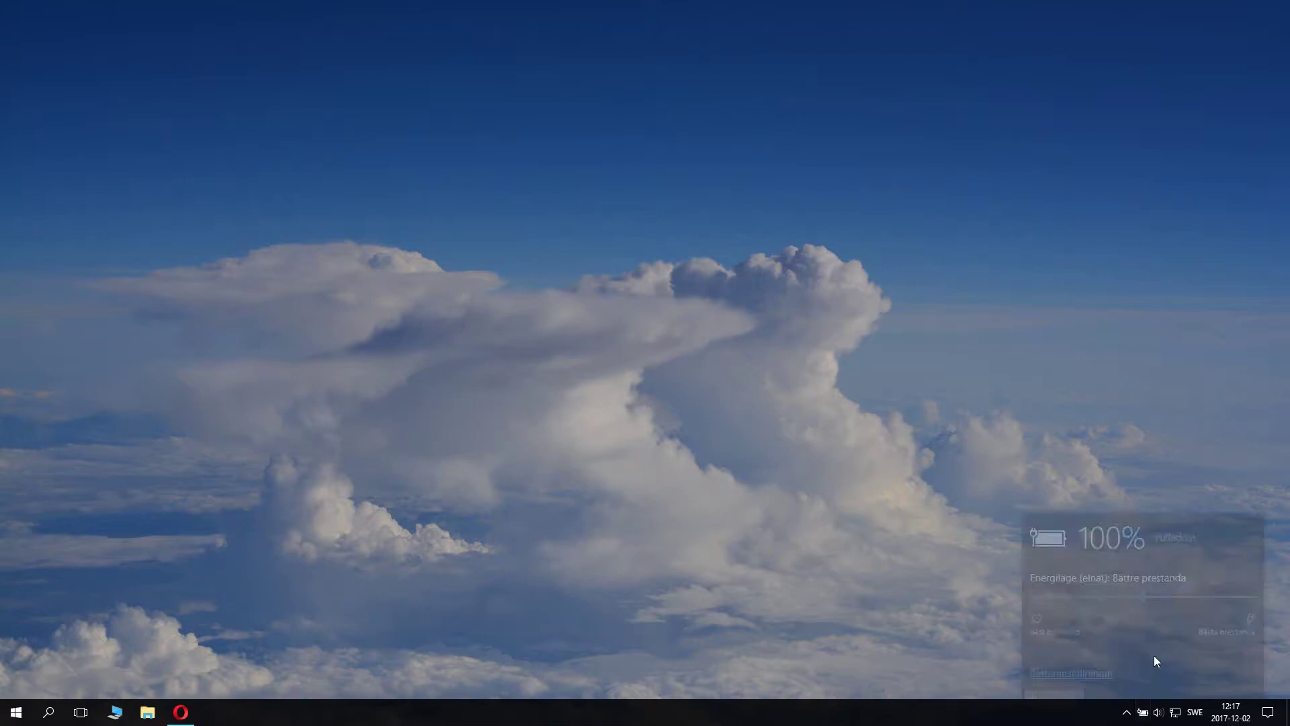
{"action": "left_click_drag", "start_coordinate": [1145, 562], "coordinate": [1277, 568]}
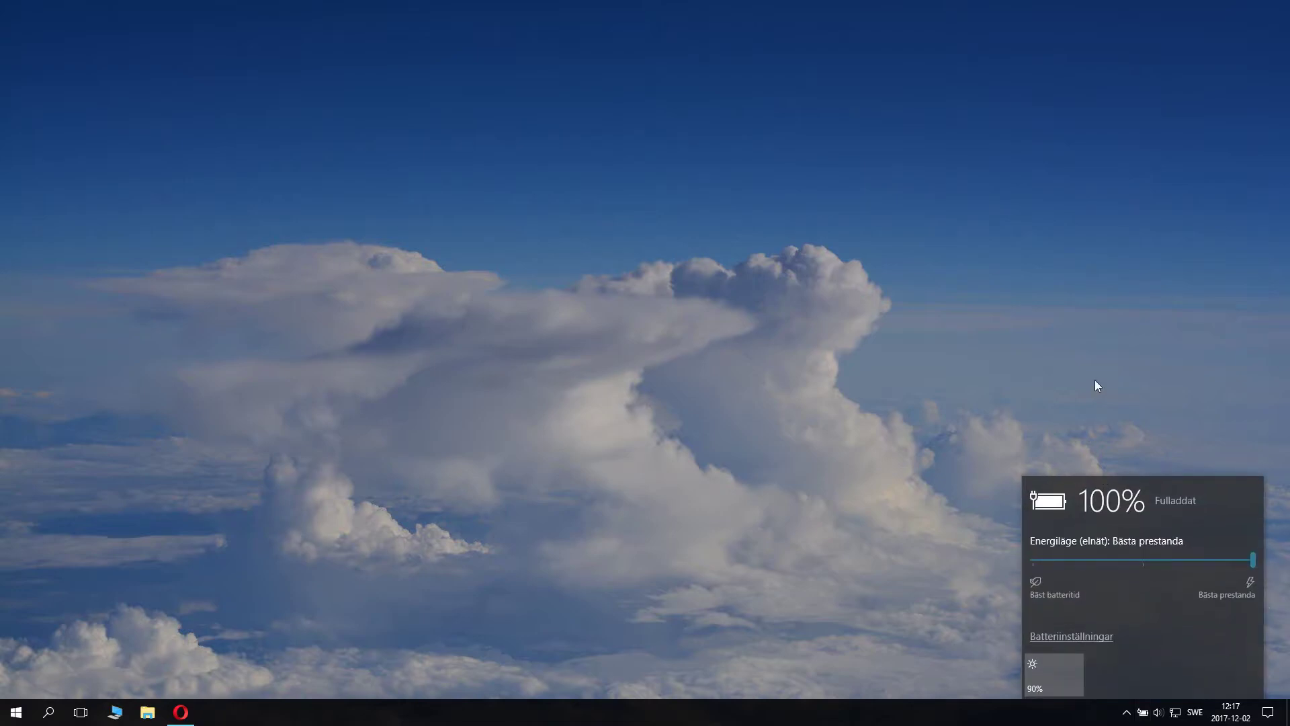
{"action": "left_click", "coordinate": [1097, 388]}
- Check the power plan in Energialternativ, close that window, and check the battery's power mode
{"action": "right_click", "coordinate": [1141, 713]}
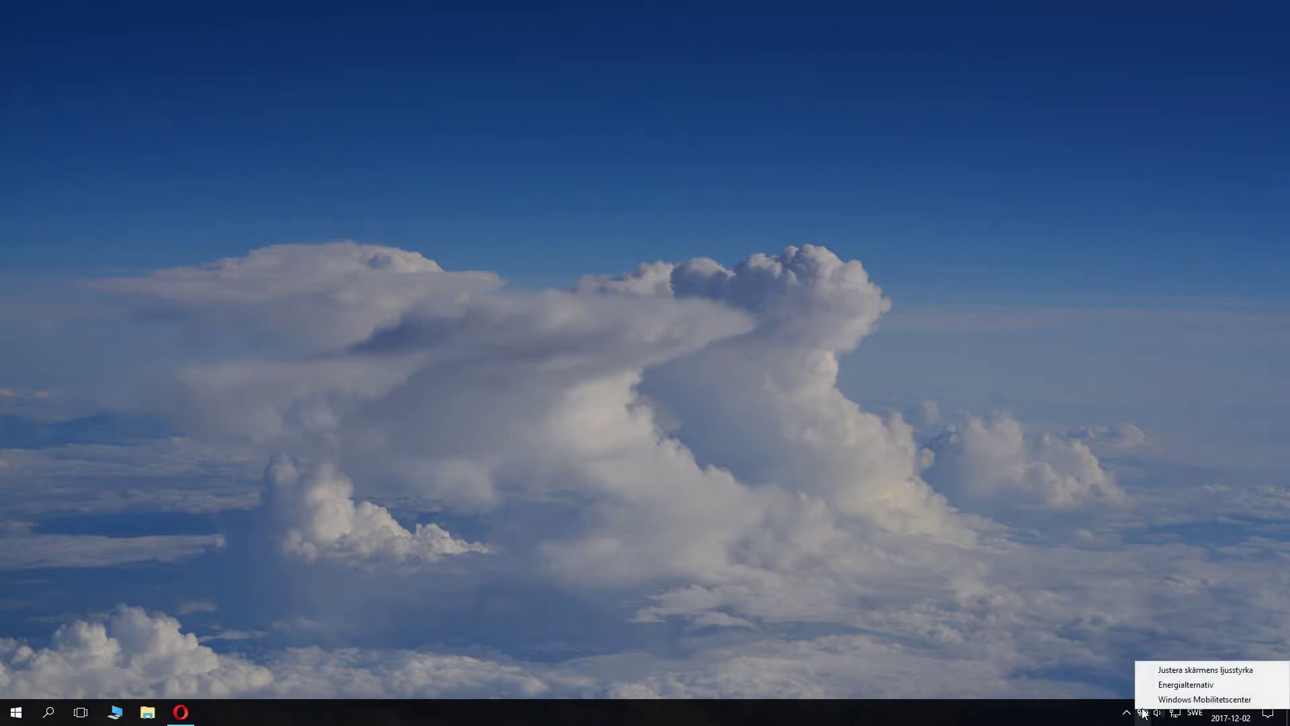
{"action": "left_click", "coordinate": [1192, 686]}
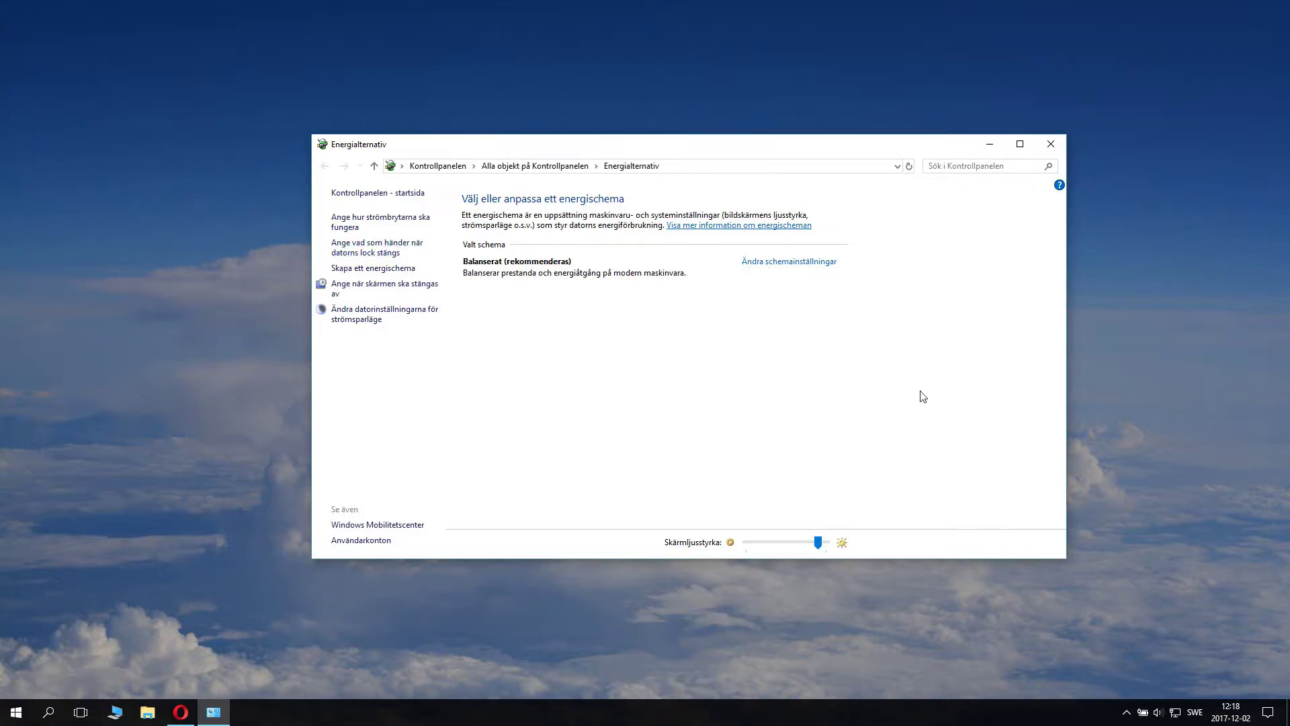
{"action": "left_click", "coordinate": [1050, 143]}
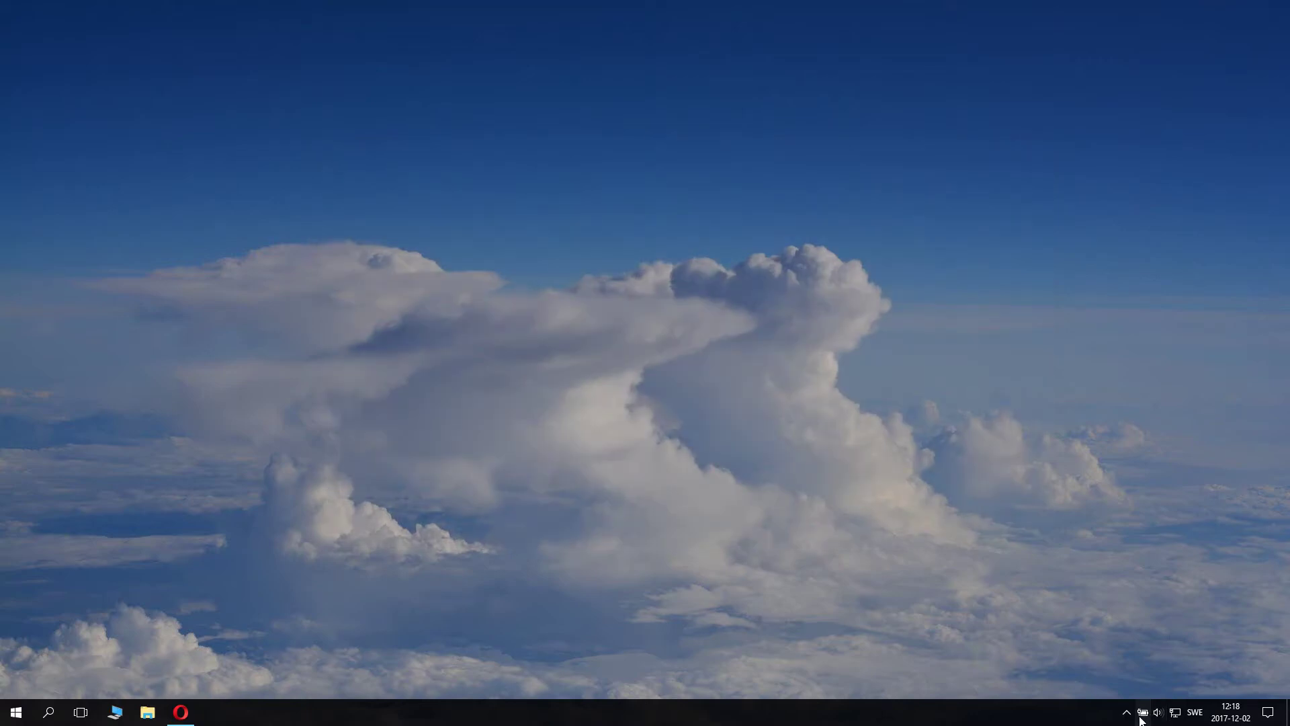
{"action": "left_click", "coordinate": [1143, 713]}
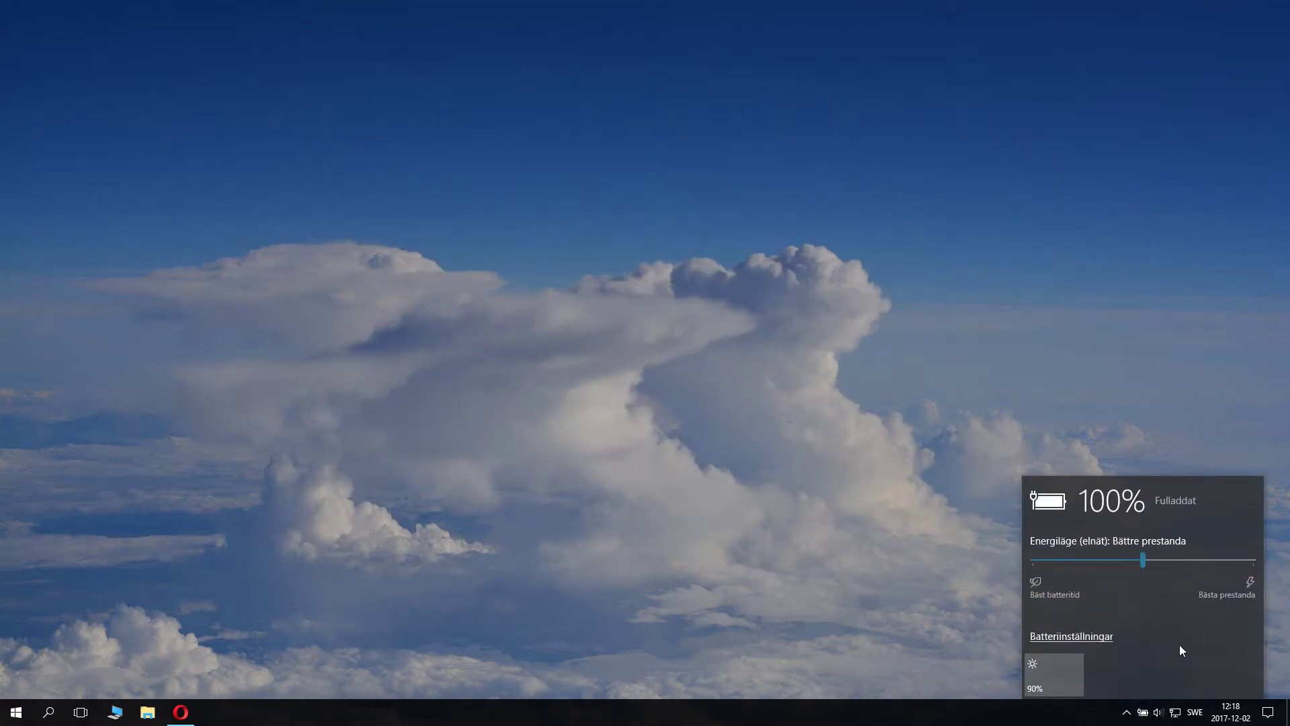
{"action": "left_click", "coordinate": [1135, 413]}
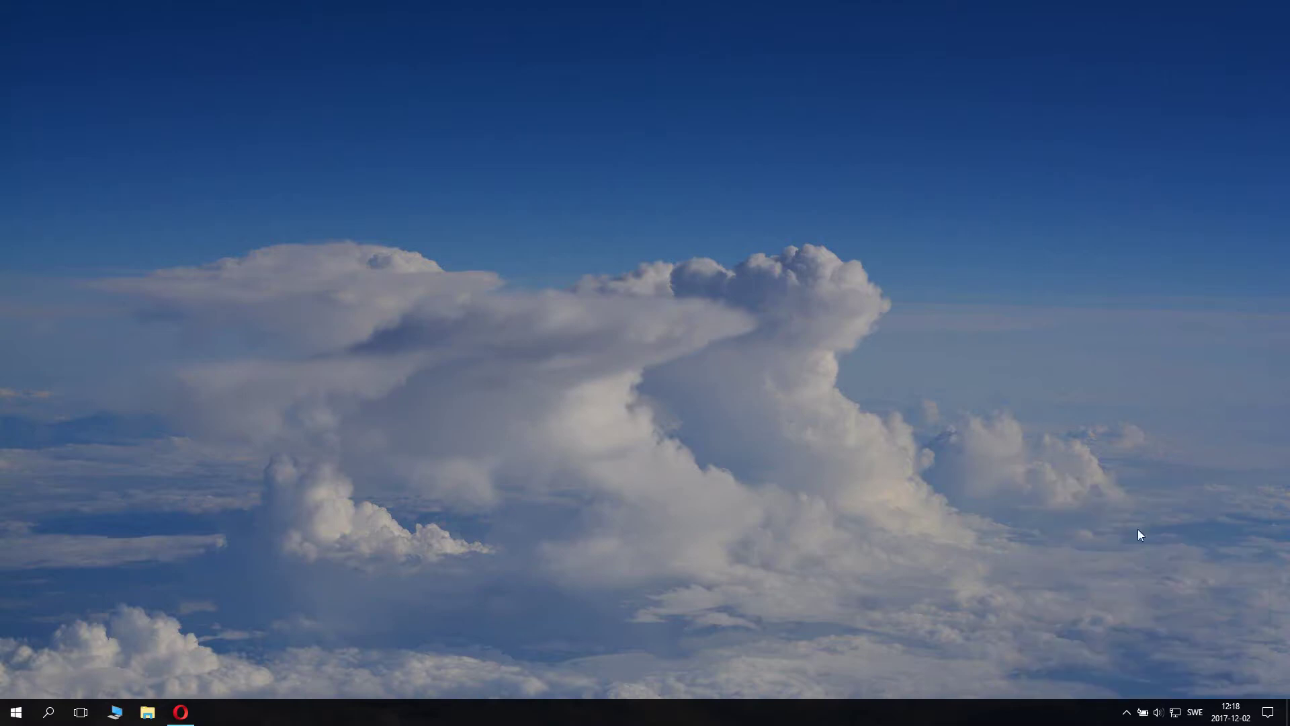
- Open Energialternativ again, check the battery's power mode alongside it, and reposition the window
{"action": "right_click", "coordinate": [1142, 713]}
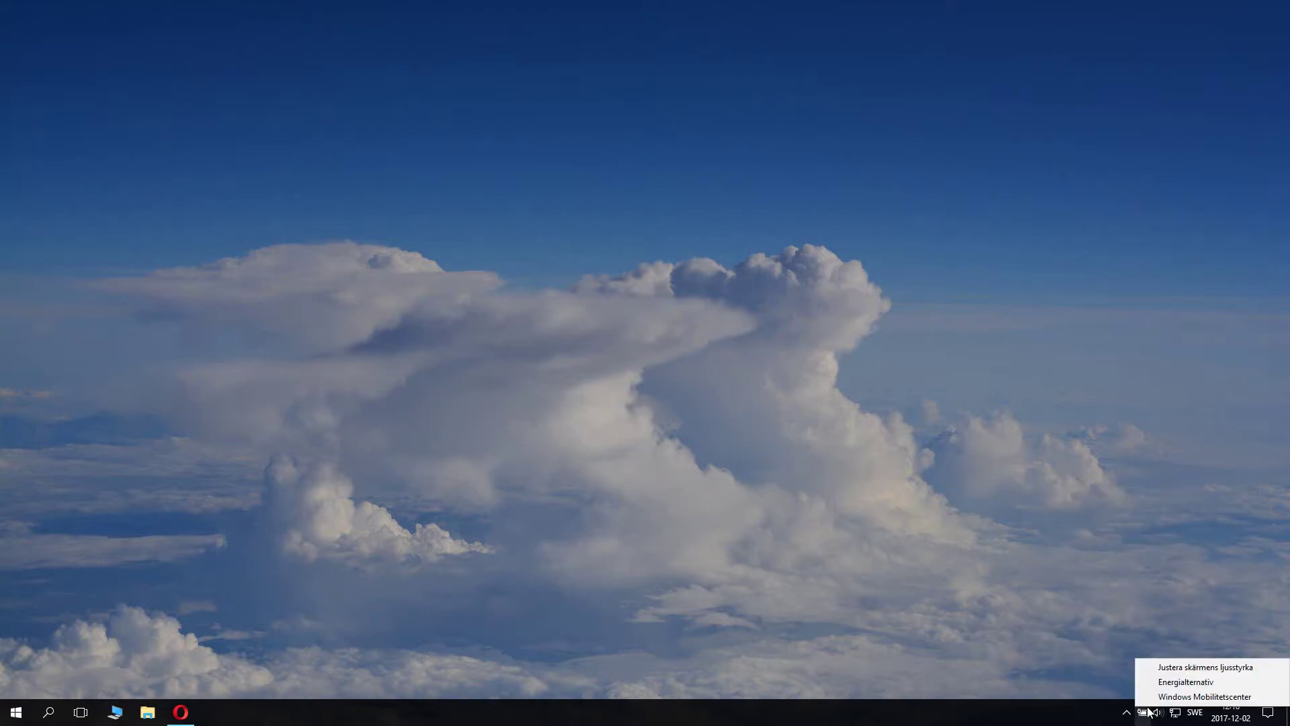
{"action": "left_click", "coordinate": [1207, 683]}
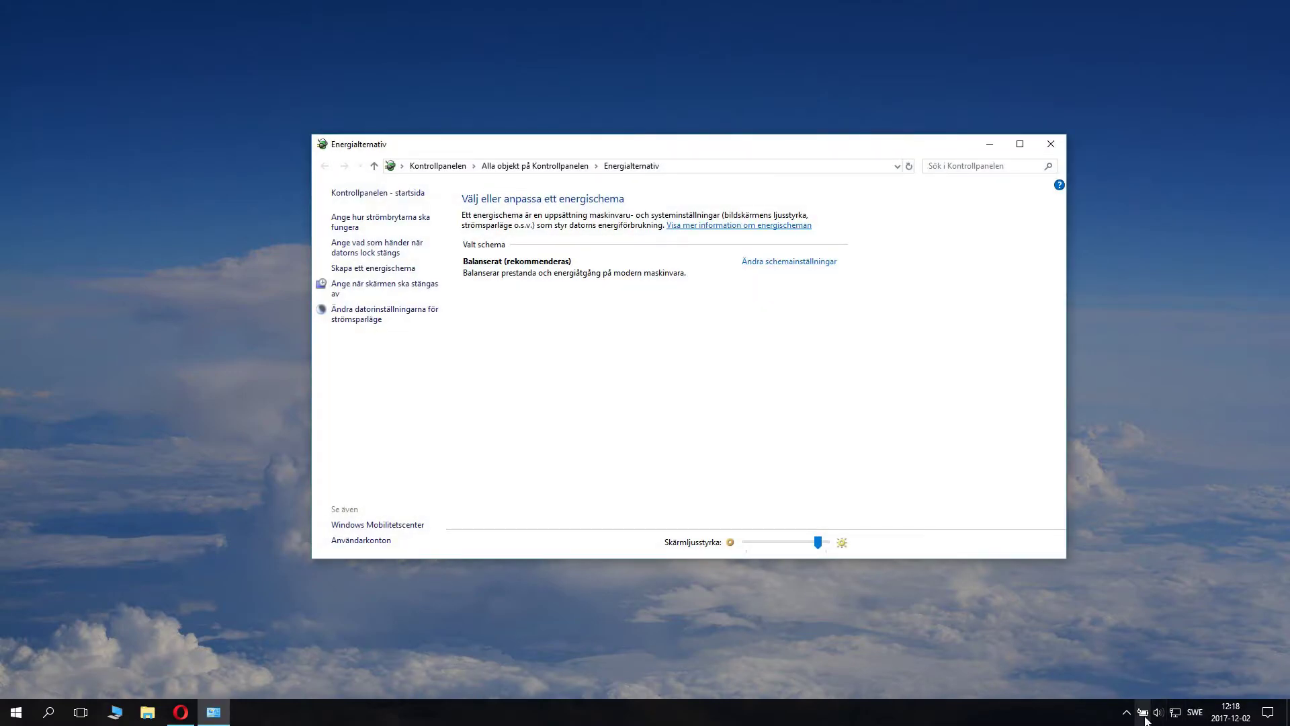
{"action": "left_click", "coordinate": [1143, 714]}
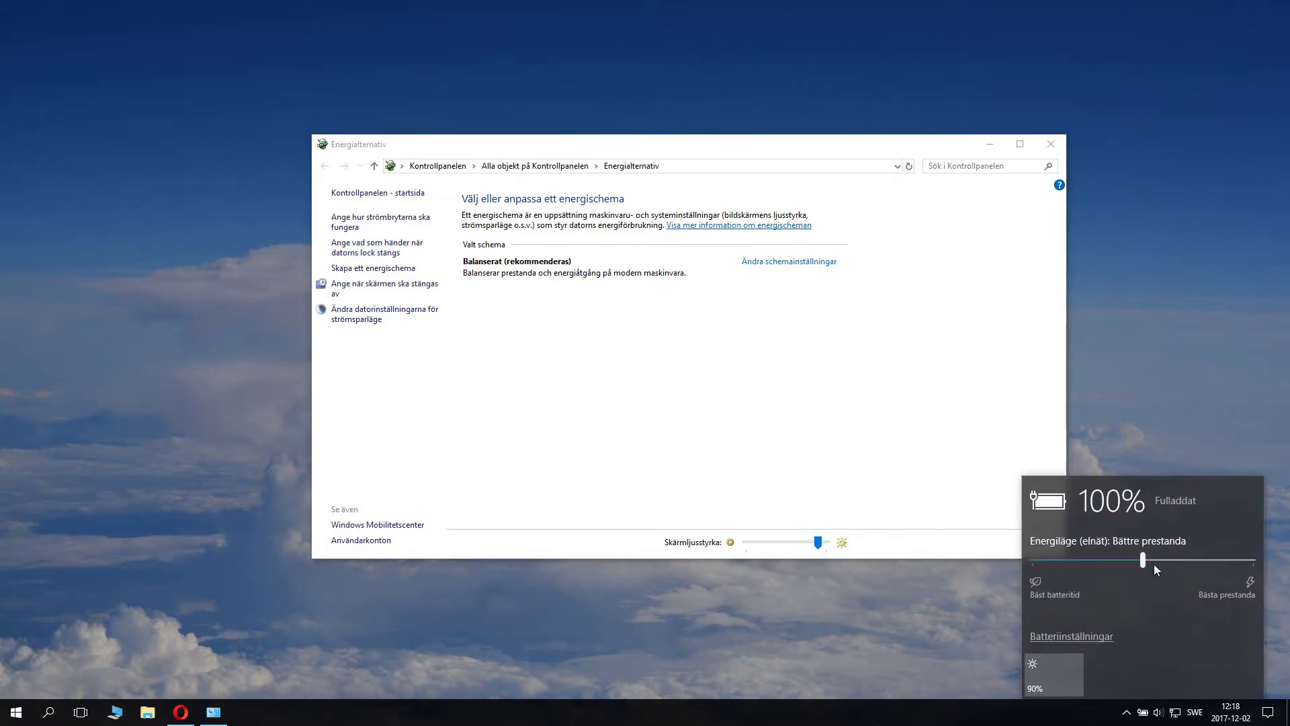
{"action": "left_click", "coordinate": [644, 361]}
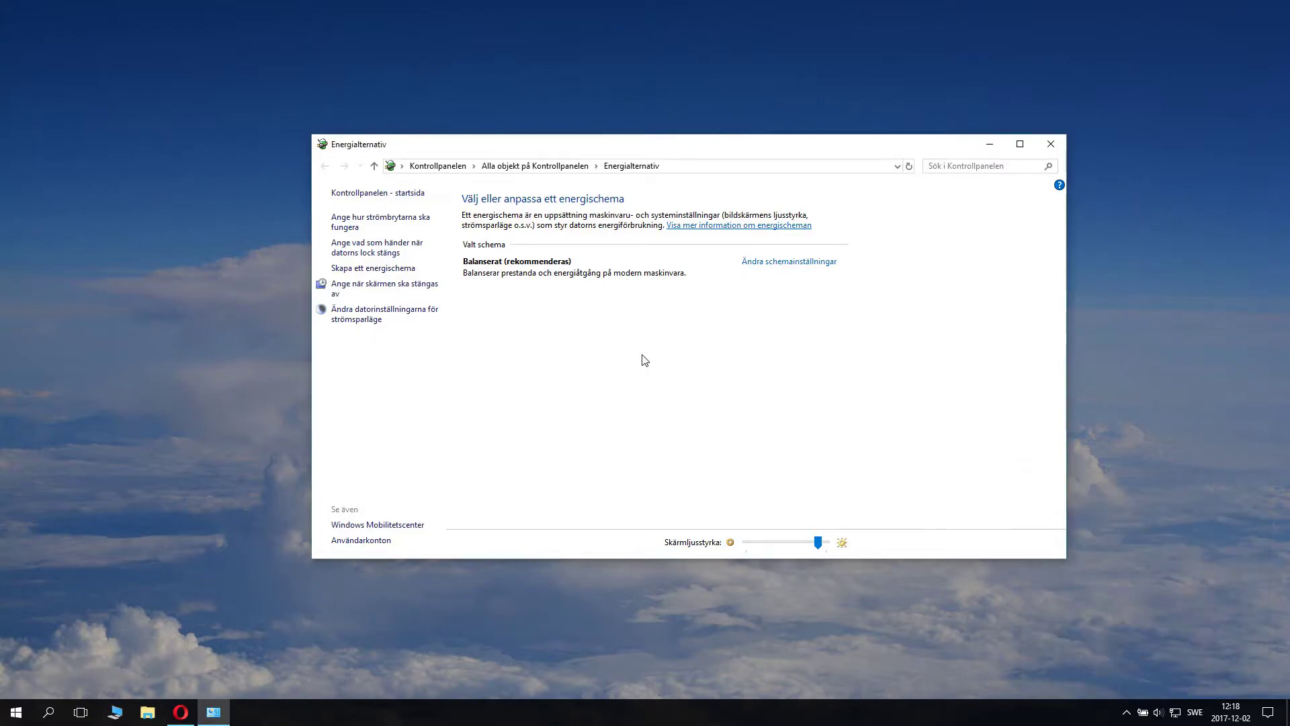
{"action": "left_click_drag", "start_coordinate": [808, 145], "coordinate": [632, 109]}
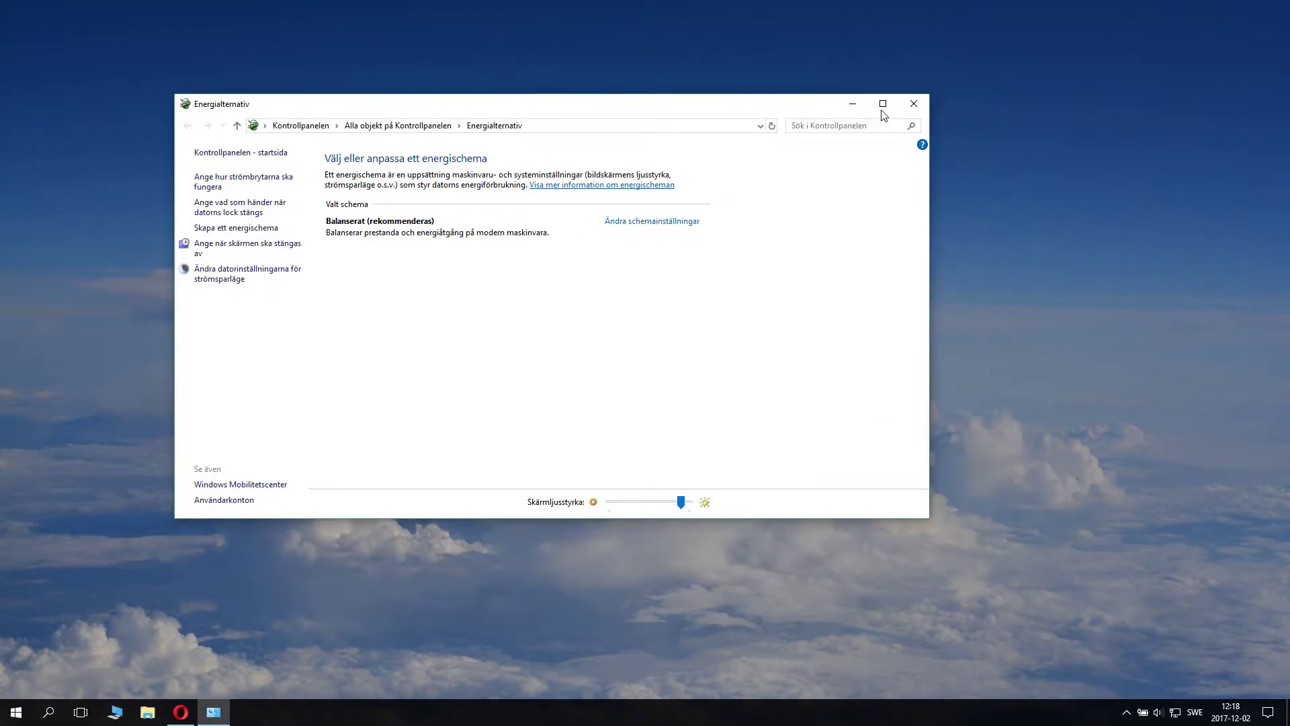
{"action": "left_click", "coordinate": [882, 108]}
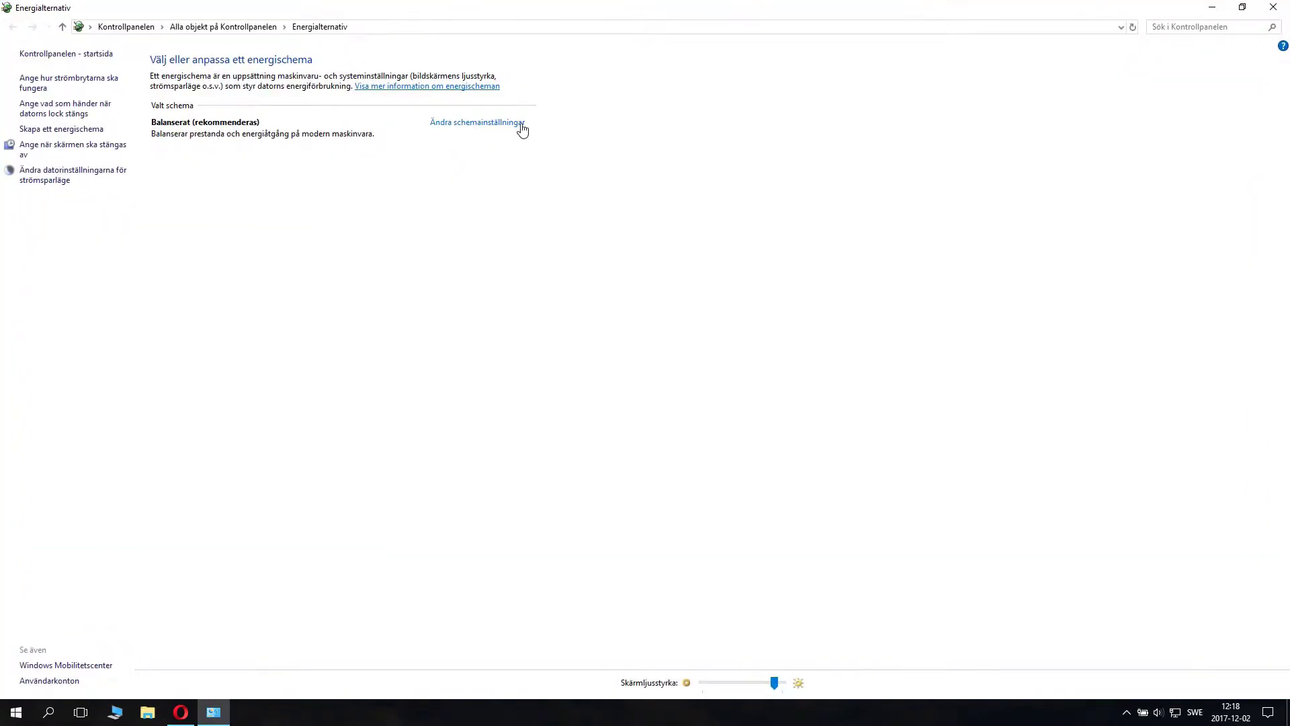
{"action": "left_click", "coordinate": [1243, 7]}
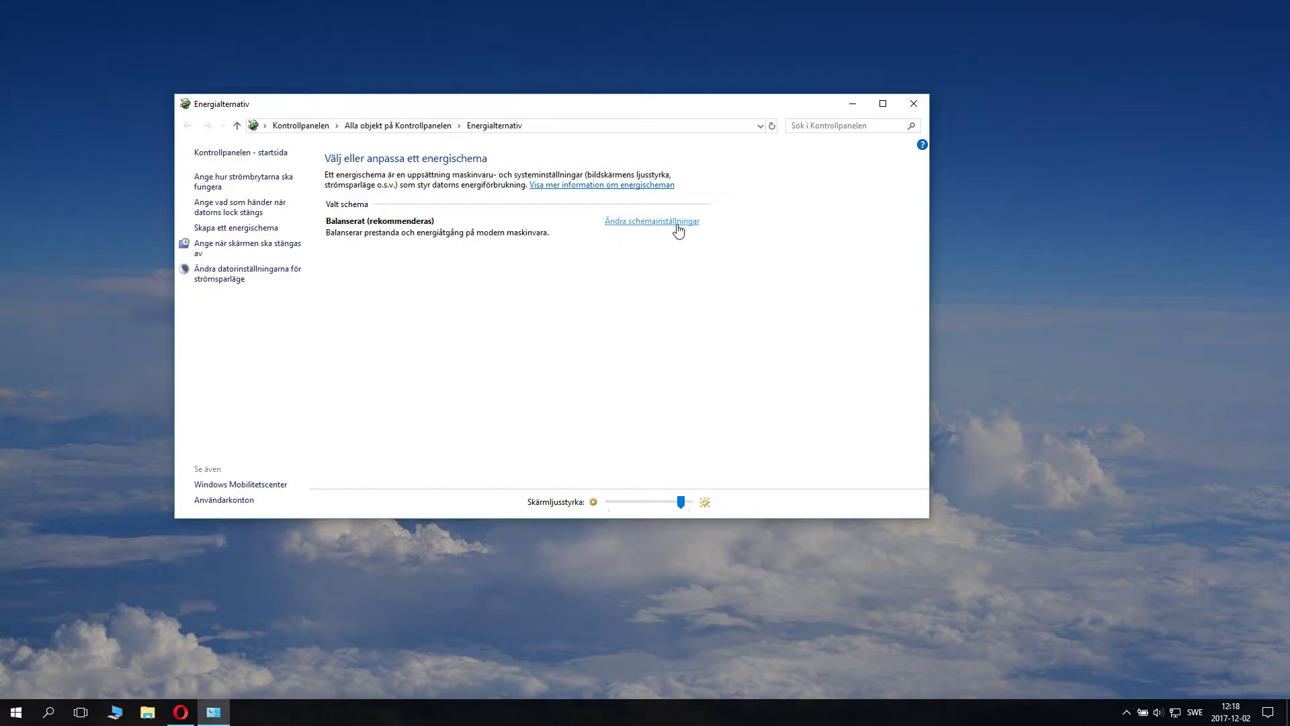
- Open the plan settings for Balanserat and its advanced power settings, moving that dialog off the settings text
{"action": "left_click", "coordinate": [629, 222]}
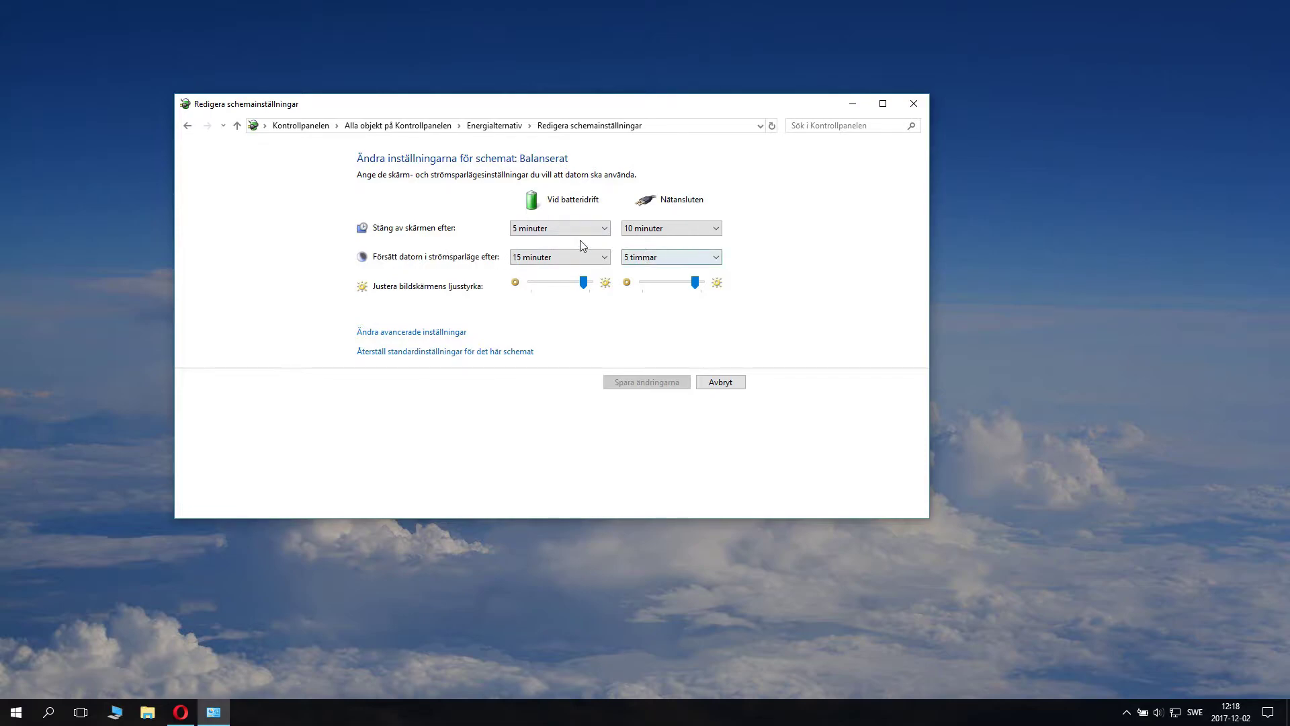
{"action": "left_click", "coordinate": [379, 236]}
{"action": "left_click", "coordinate": [436, 333]}
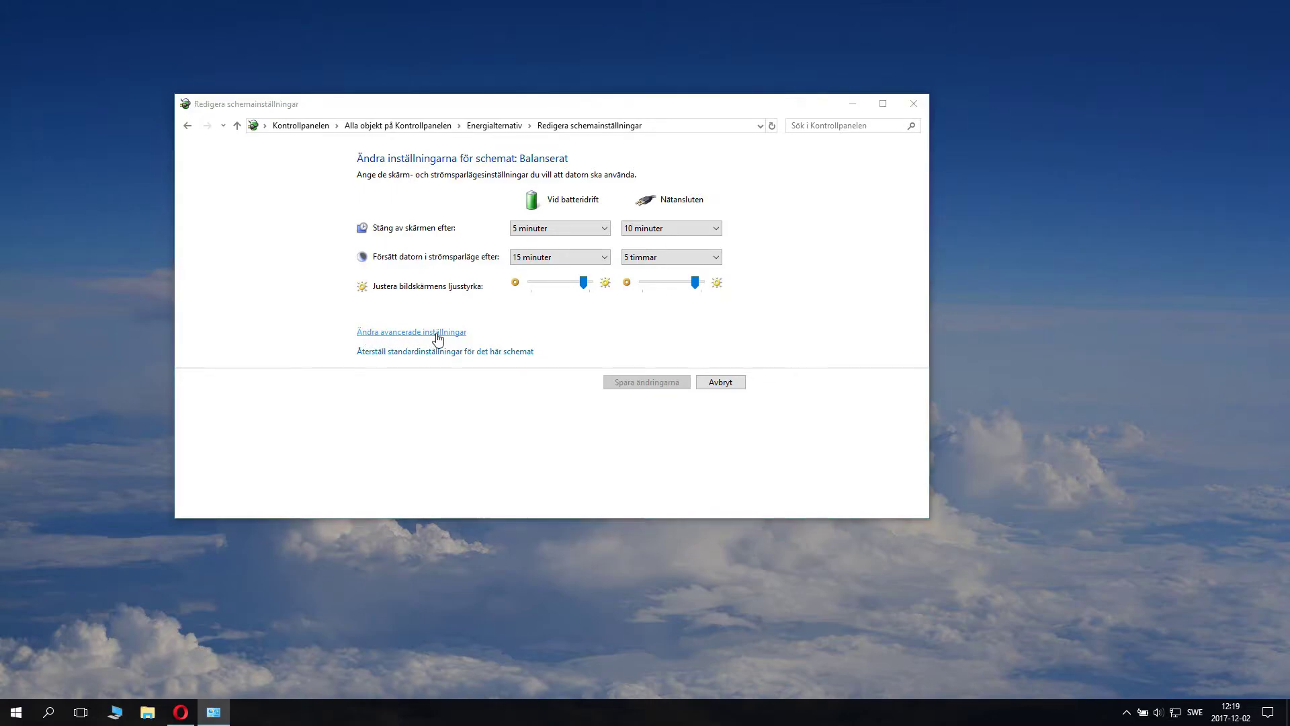
{"action": "left_click_drag", "start_coordinate": [486, 168], "coordinate": [697, 183]}
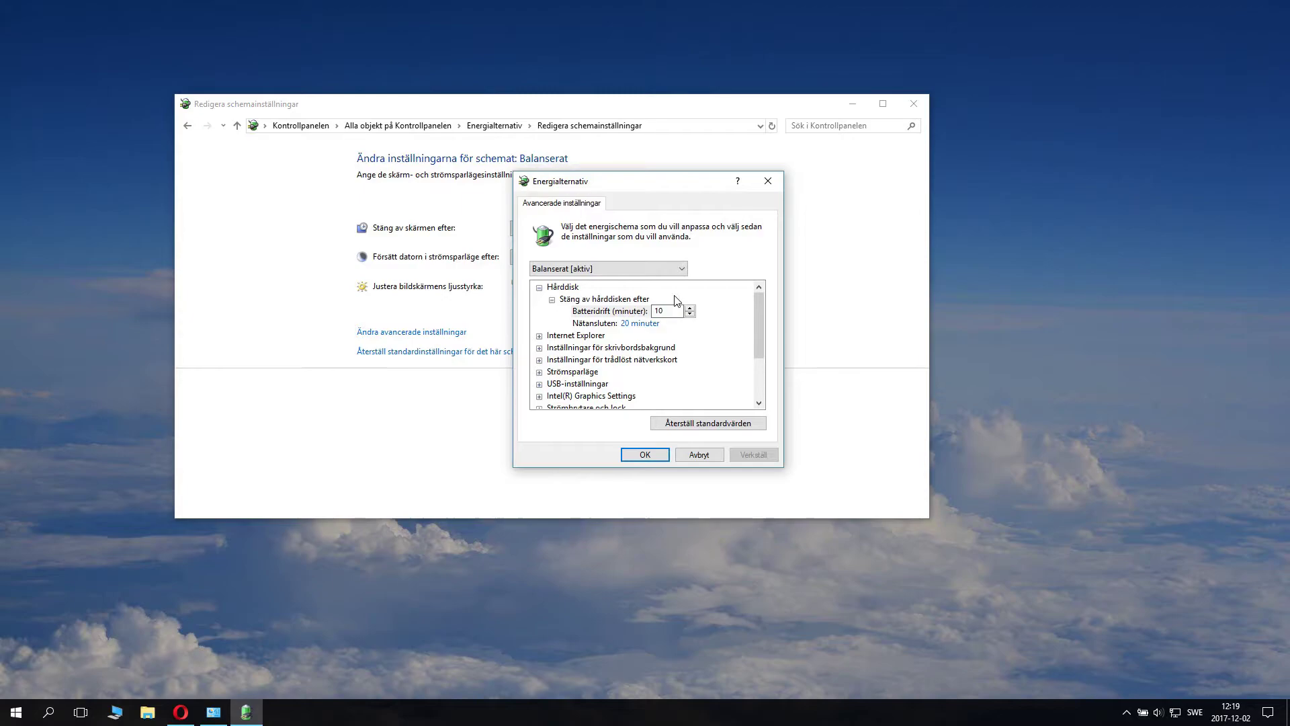
- Examine the selectable plans, the advanced setting categories and the Hårddisk turn-off times
{"action": "left_click", "coordinate": [539, 287]}
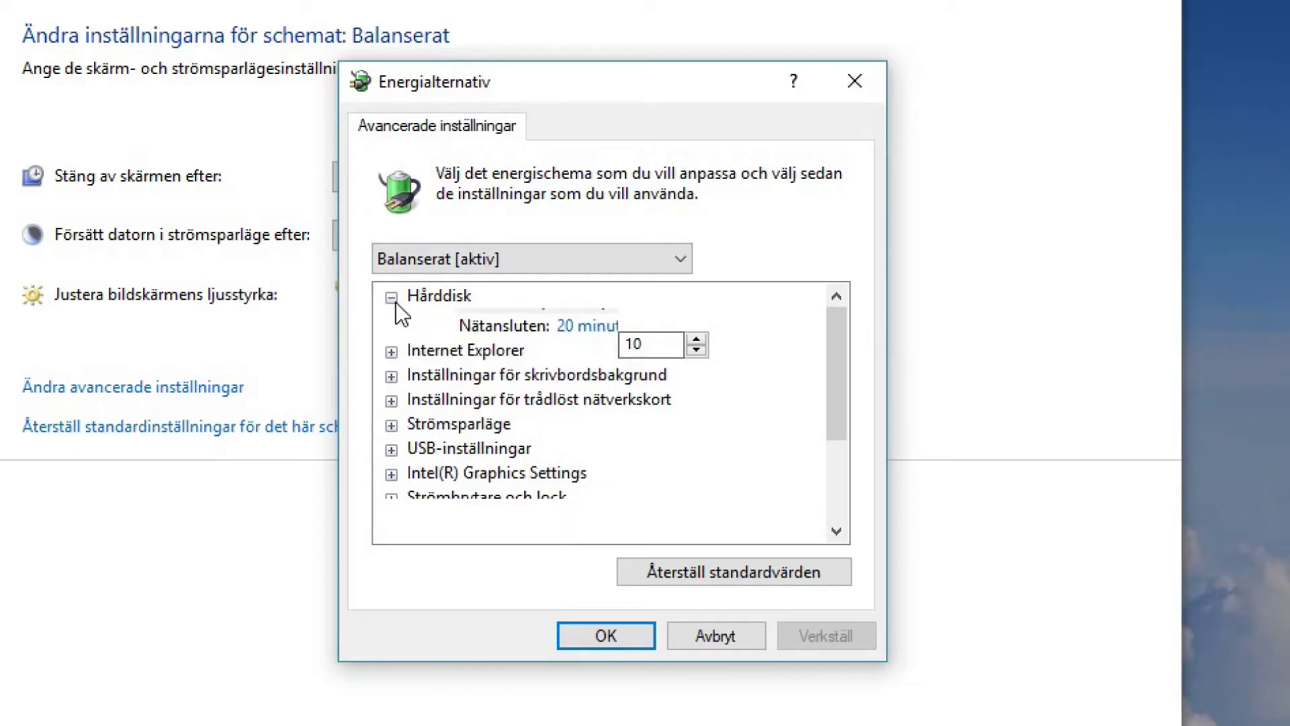
{"action": "left_click", "coordinate": [547, 259]}
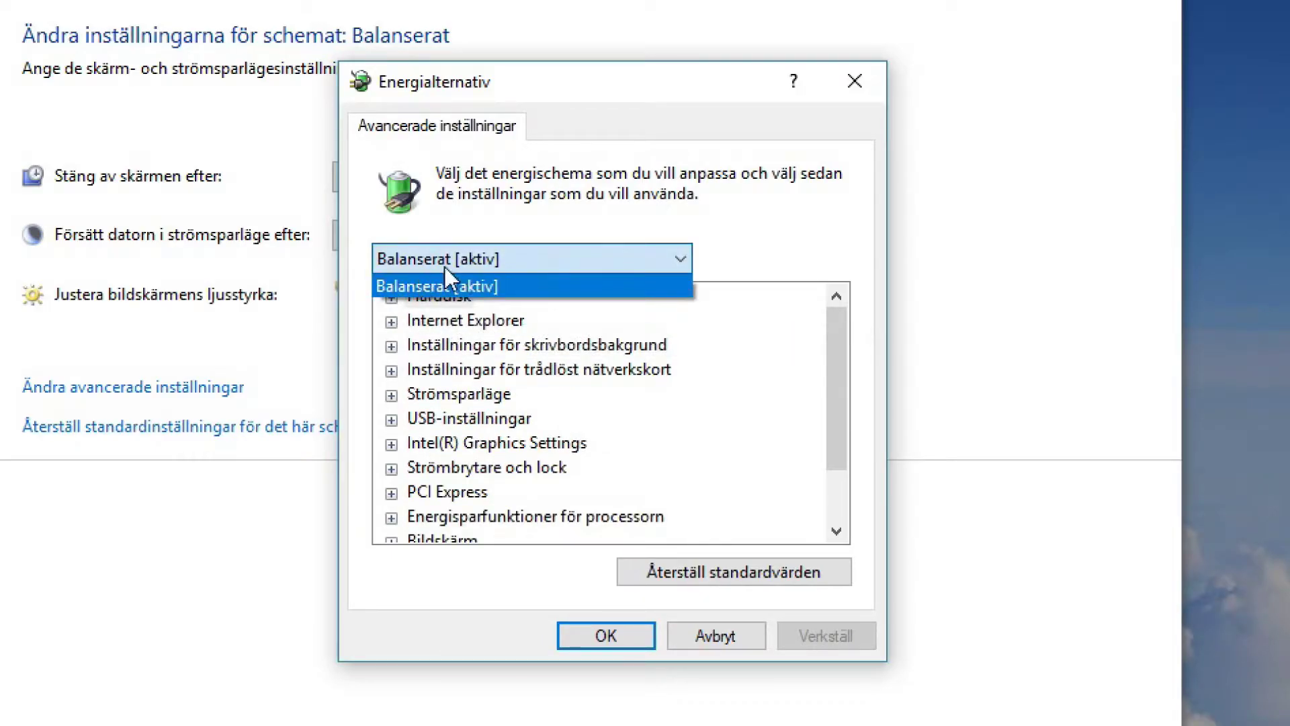
{"action": "left_click", "coordinate": [538, 261]}
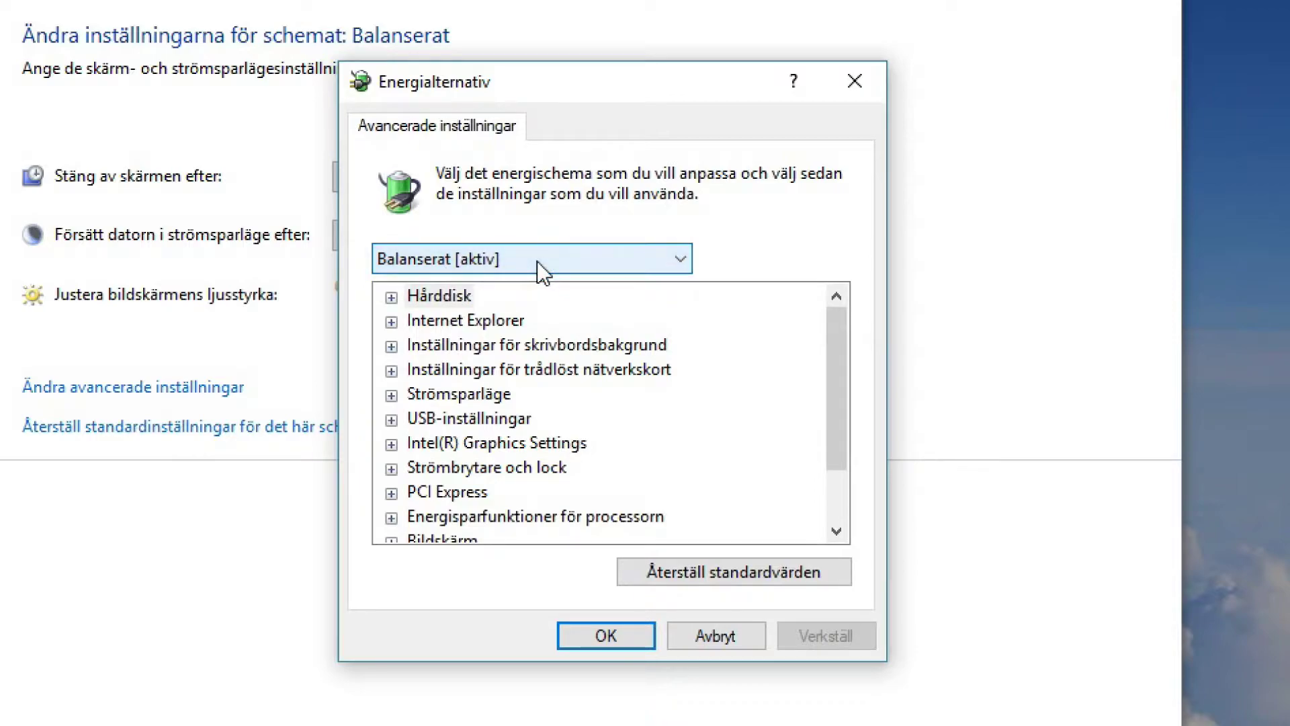
{"action": "left_click_drag", "start_coordinate": [832, 348], "coordinate": [821, 449]}
{"action": "scroll", "coordinate": [518, 454], "scroll_direction": "up", "scroll_amount": 1}
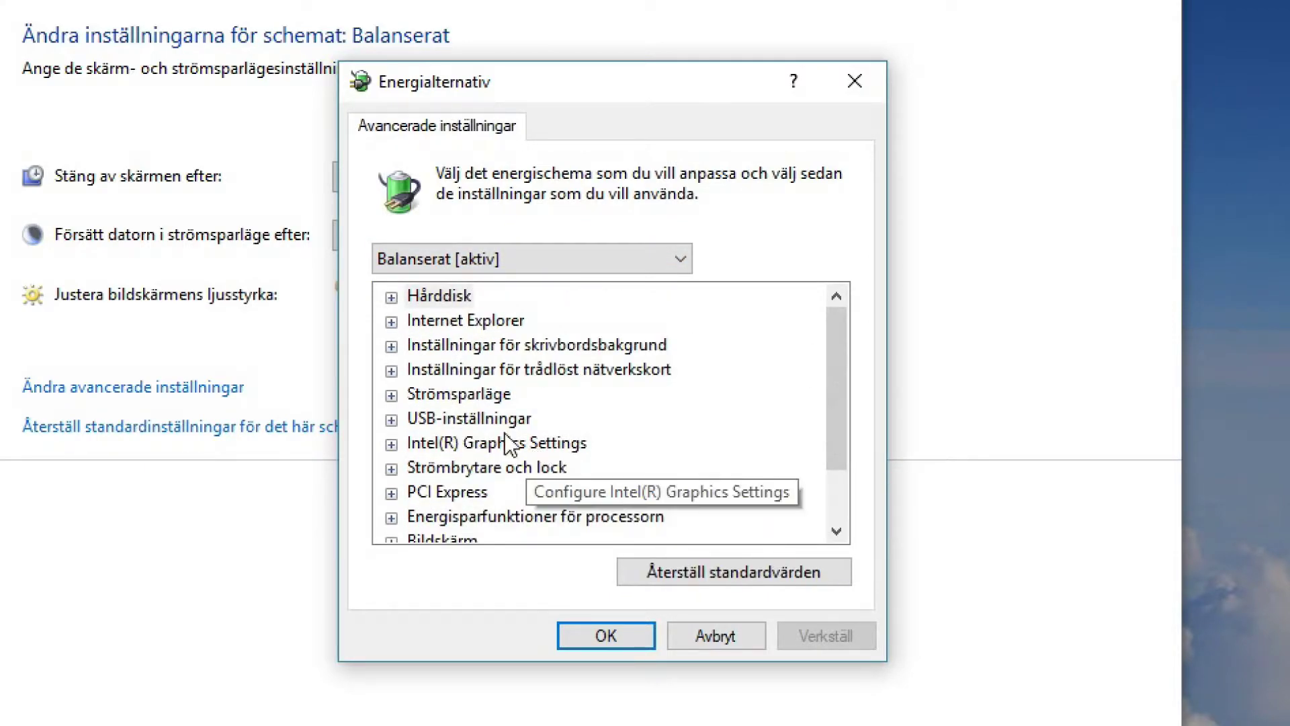
{"action": "left_click", "coordinate": [392, 298]}
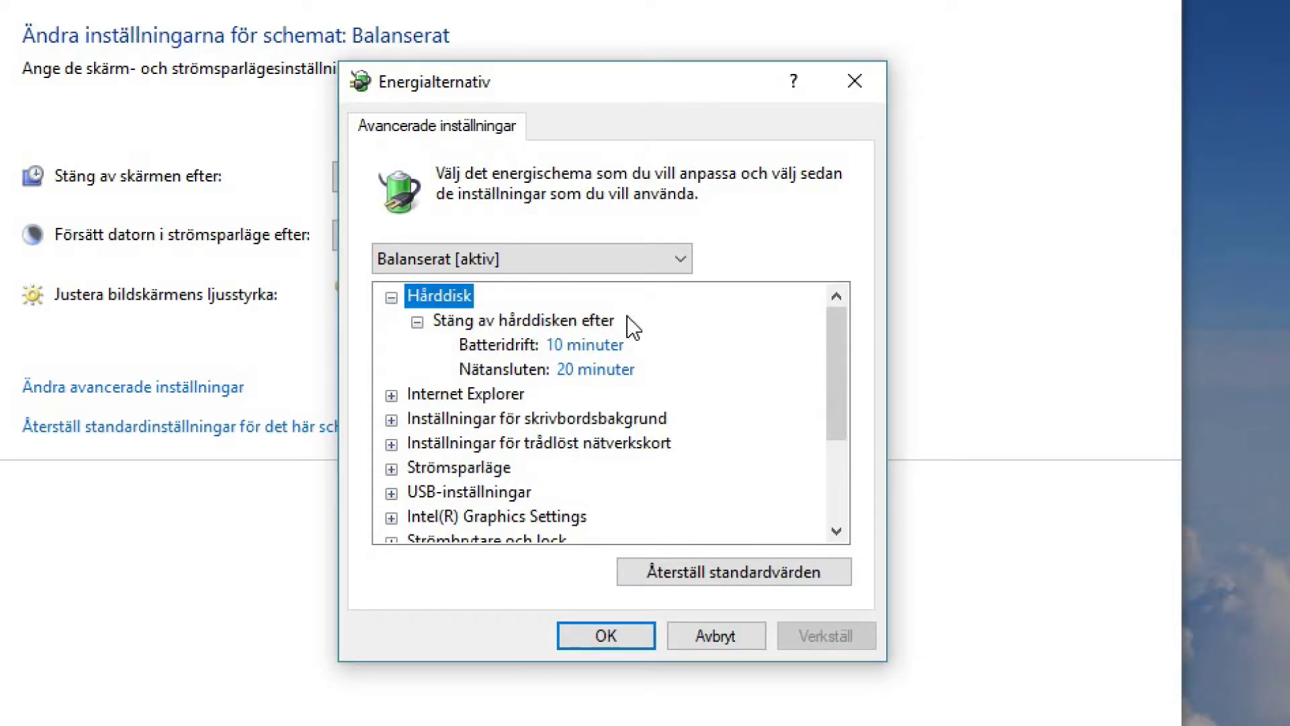
{"action": "left_click", "coordinate": [391, 296]}
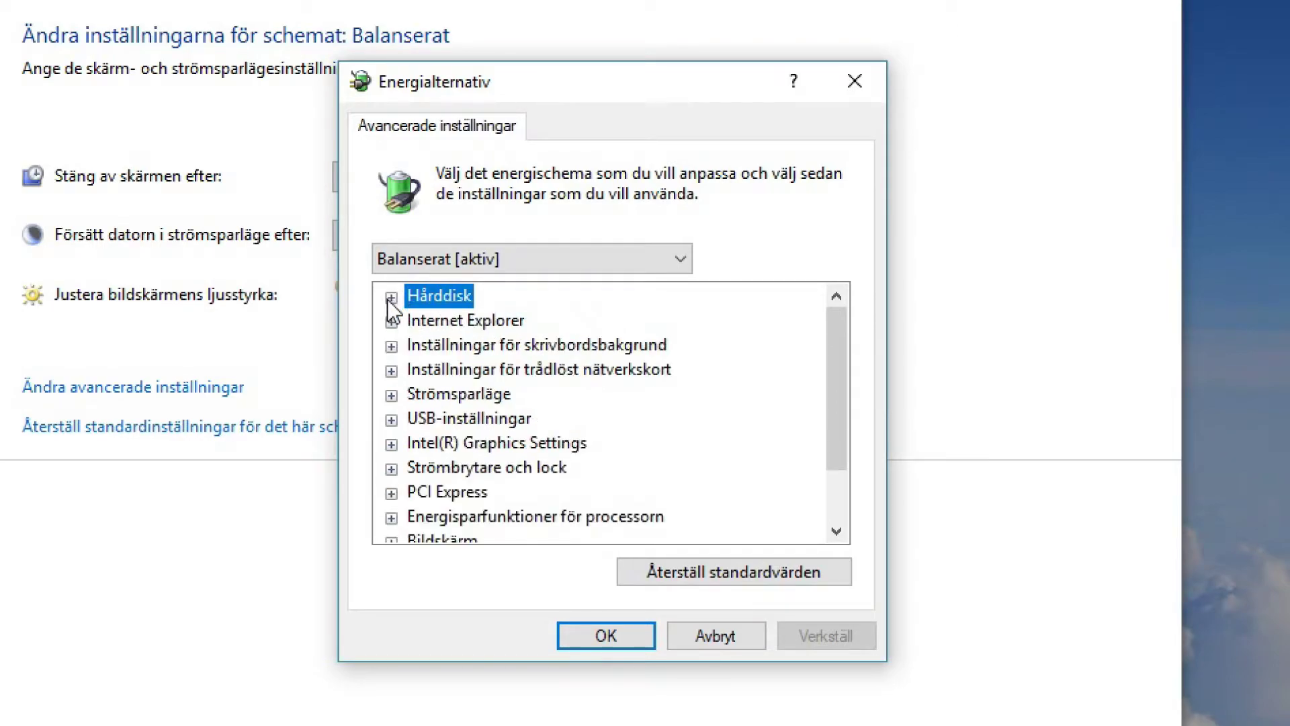
- Set Internet Explorer's JavaScript-timerfrekvens for Nätansluten to Maximala prestanda and collapse that category
{"action": "left_click", "coordinate": [391, 322]}
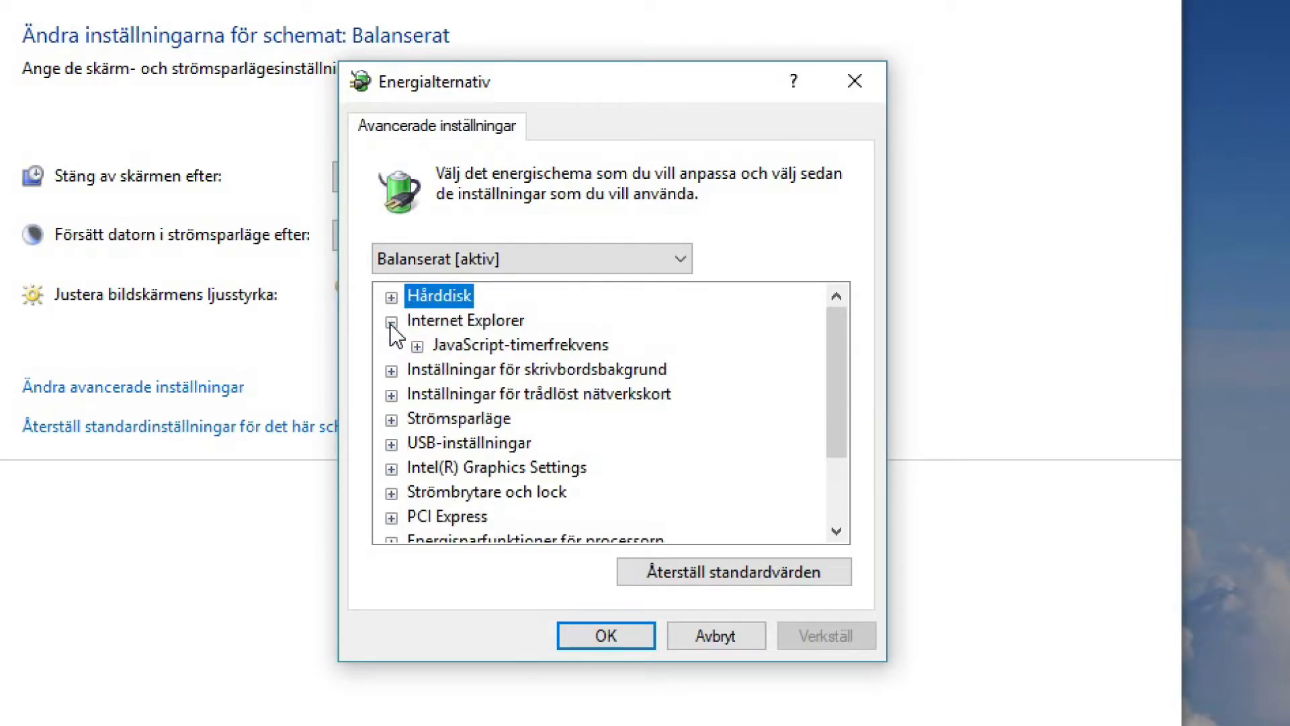
{"action": "left_click", "coordinate": [414, 348]}
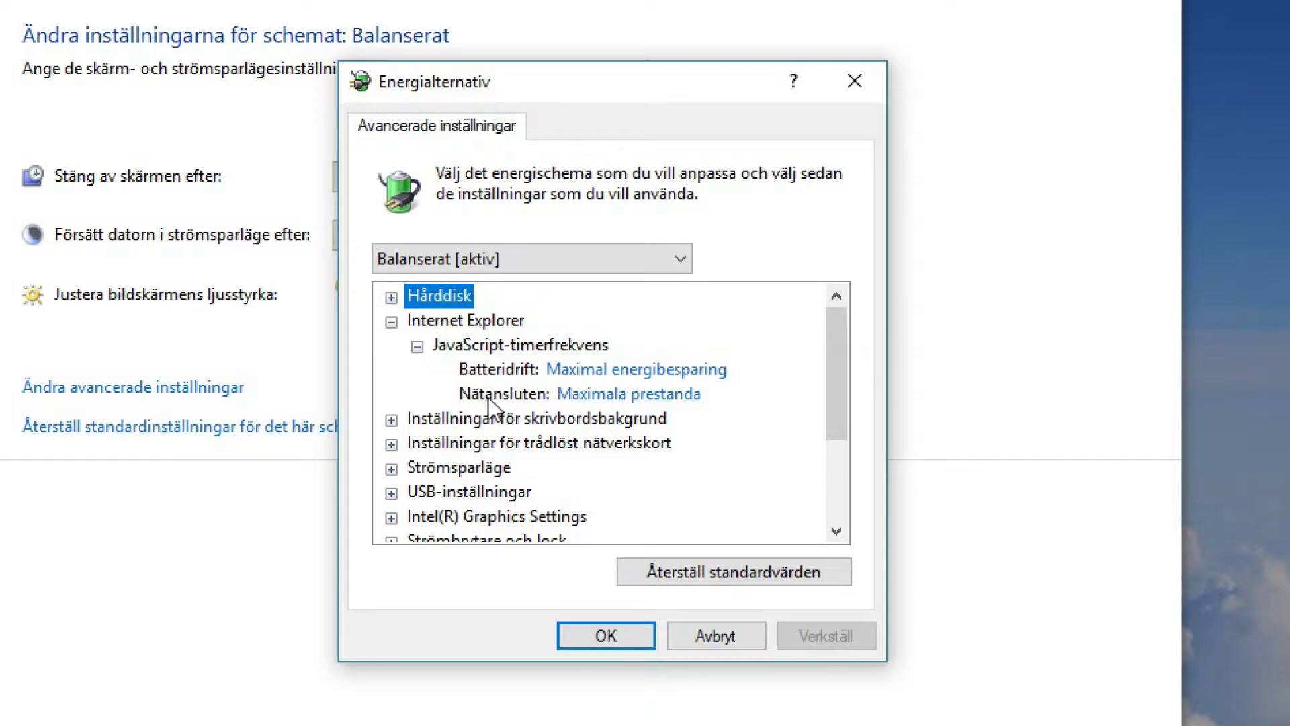
{"action": "left_click", "coordinate": [594, 397]}
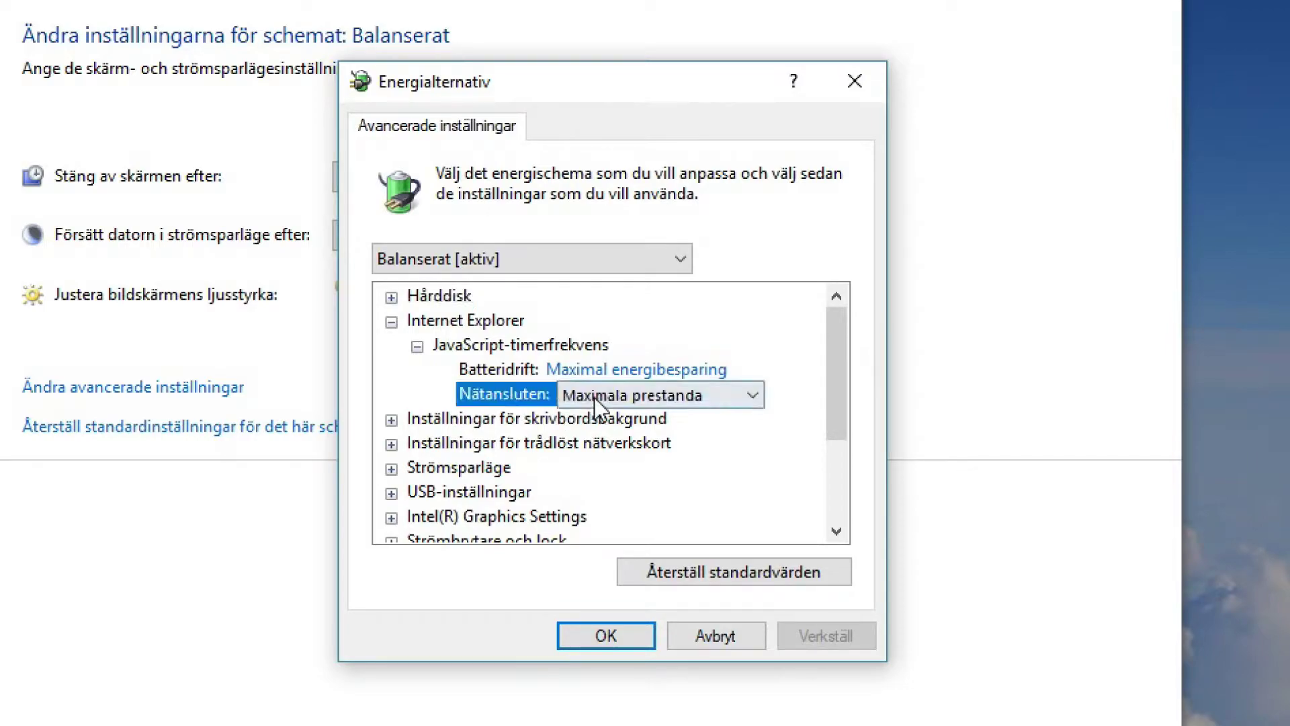
{"action": "left_click", "coordinate": [720, 398]}
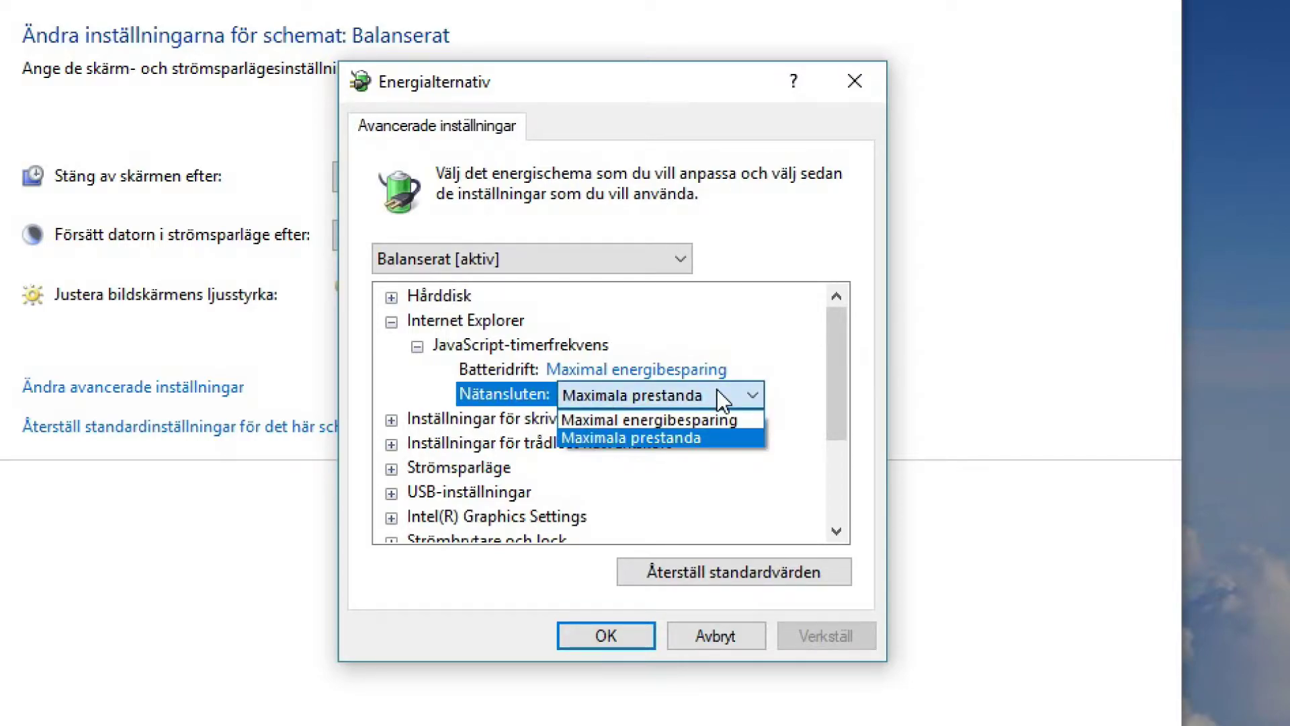
{"action": "left_click", "coordinate": [715, 437]}
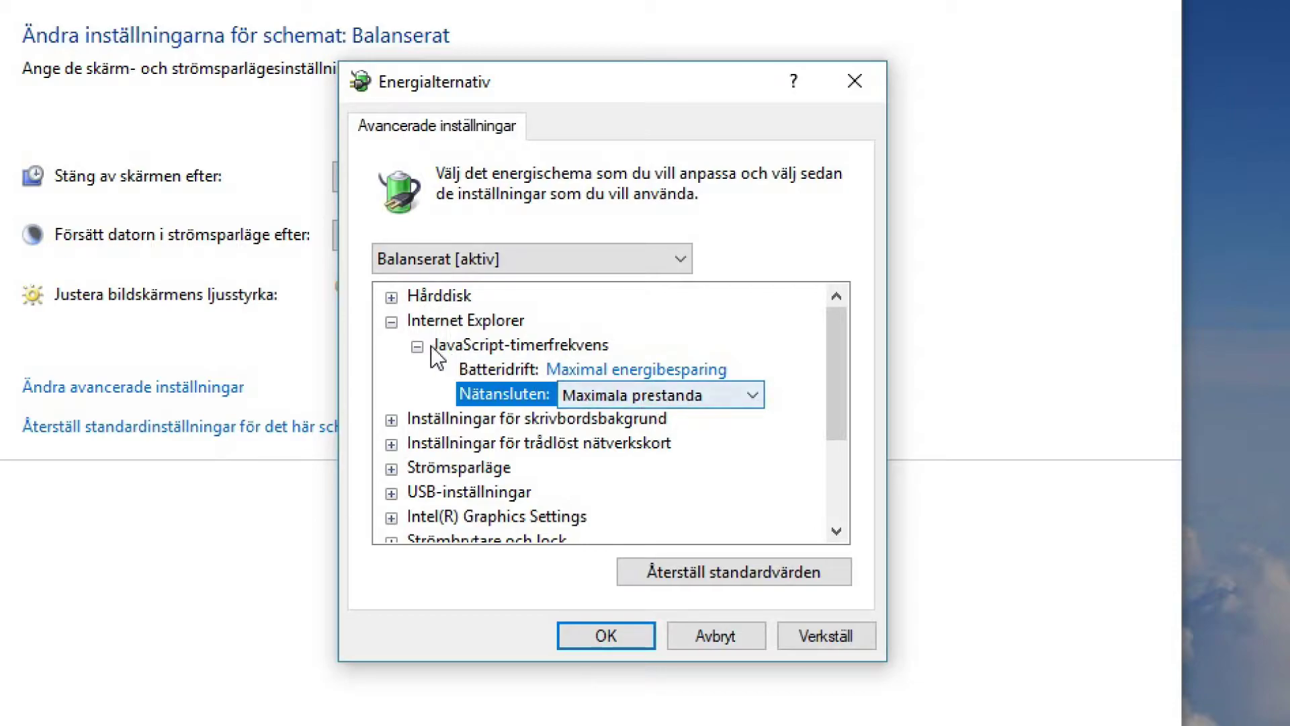
{"action": "left_click", "coordinate": [391, 321]}
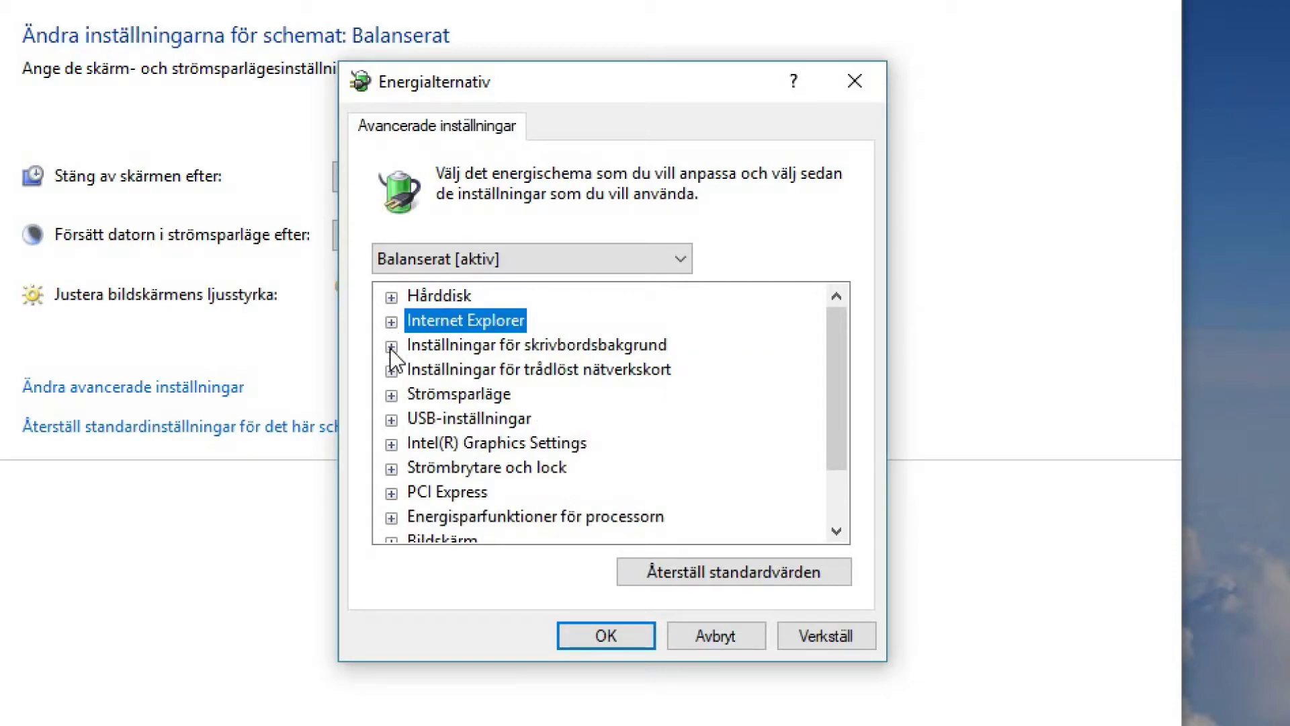
- Check the Bildspel settings under Inställningar för skrivbordsbakgrund for battery and plugged-in use
{"action": "left_click", "coordinate": [392, 347]}
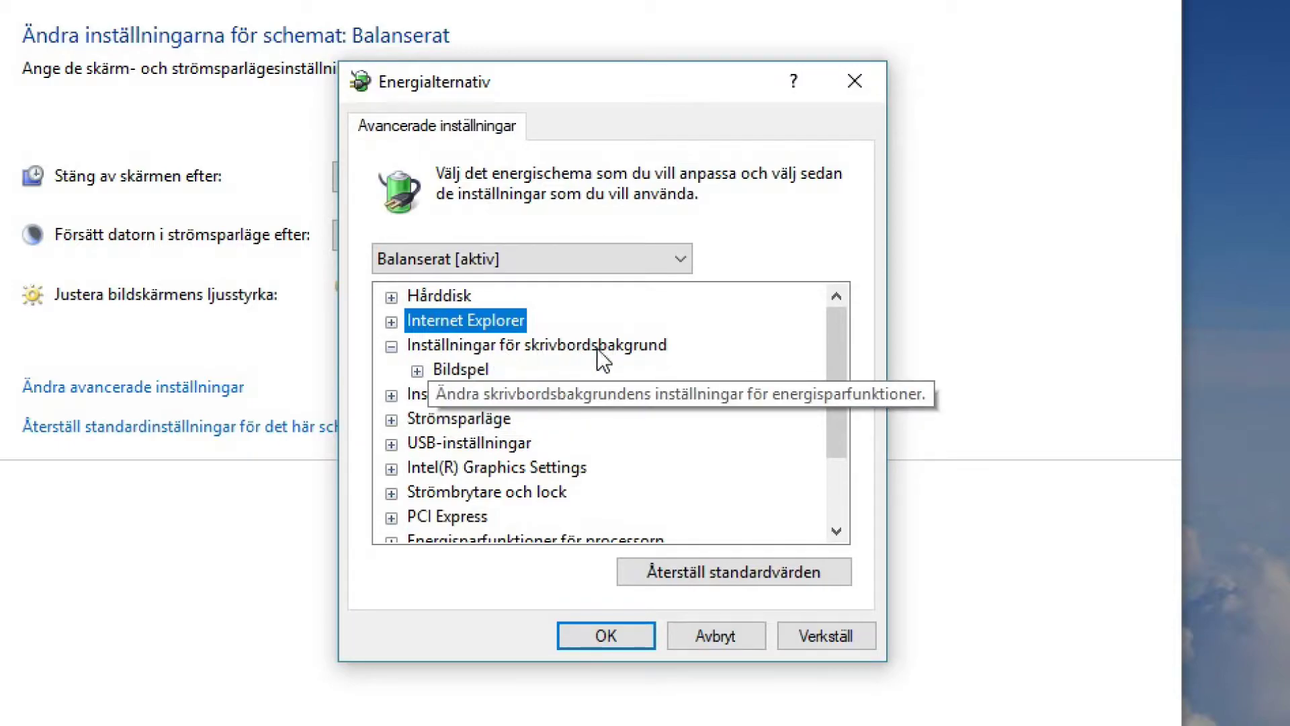
{"action": "left_click", "coordinate": [417, 371]}
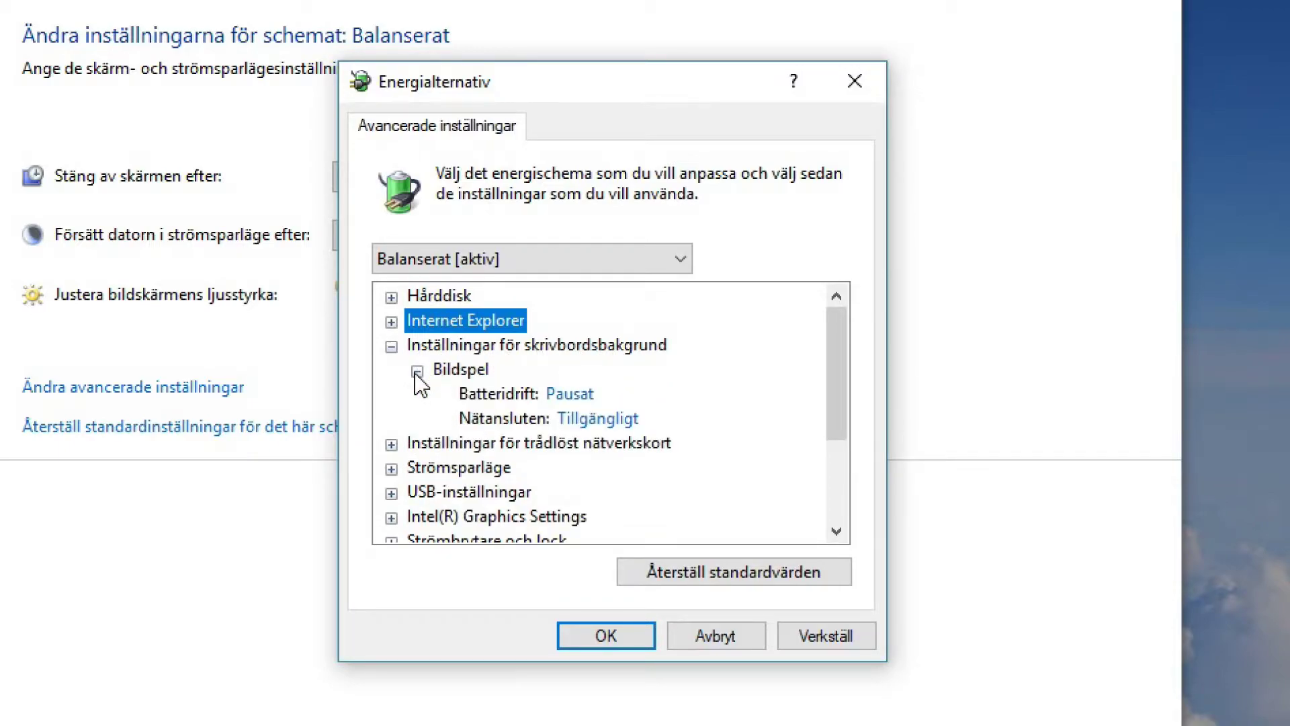
{"action": "left_click", "coordinate": [392, 346]}
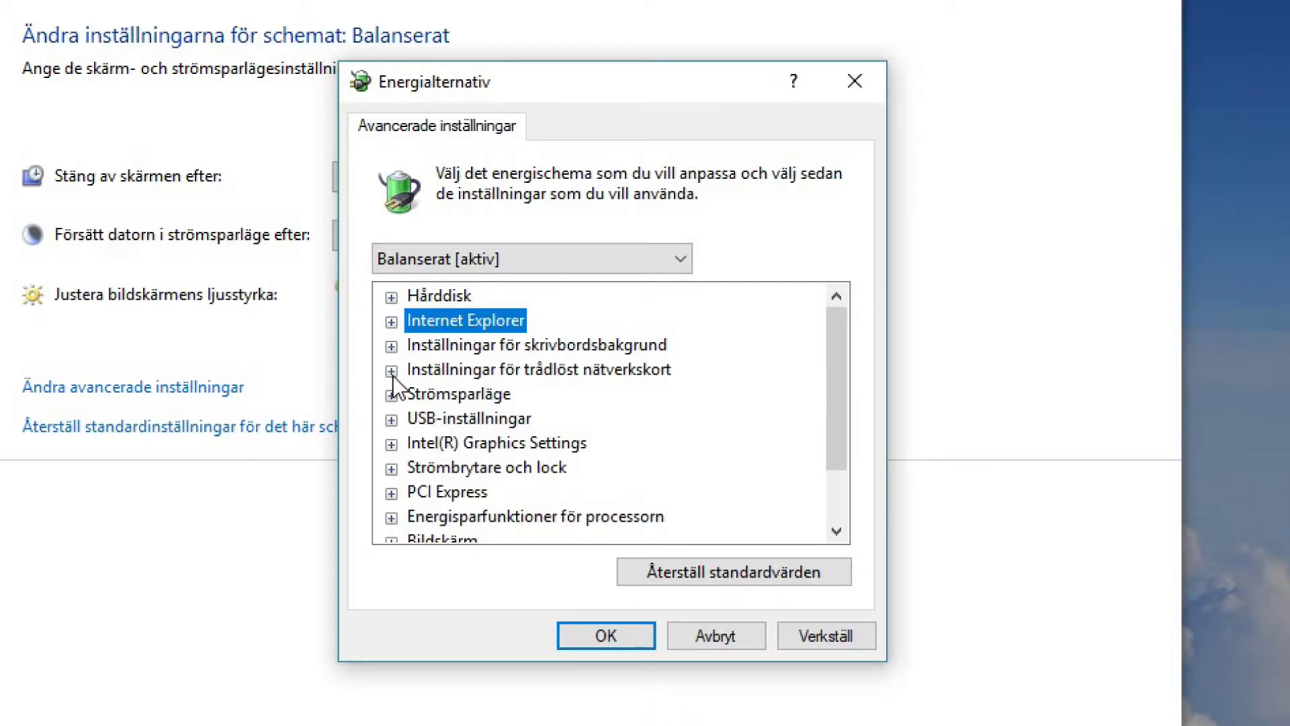
- Set the Energisparläge under Inställningar för trådlöst nätverkskort to Hög prestanda for Nätansluten
{"action": "left_click", "coordinate": [391, 371]}
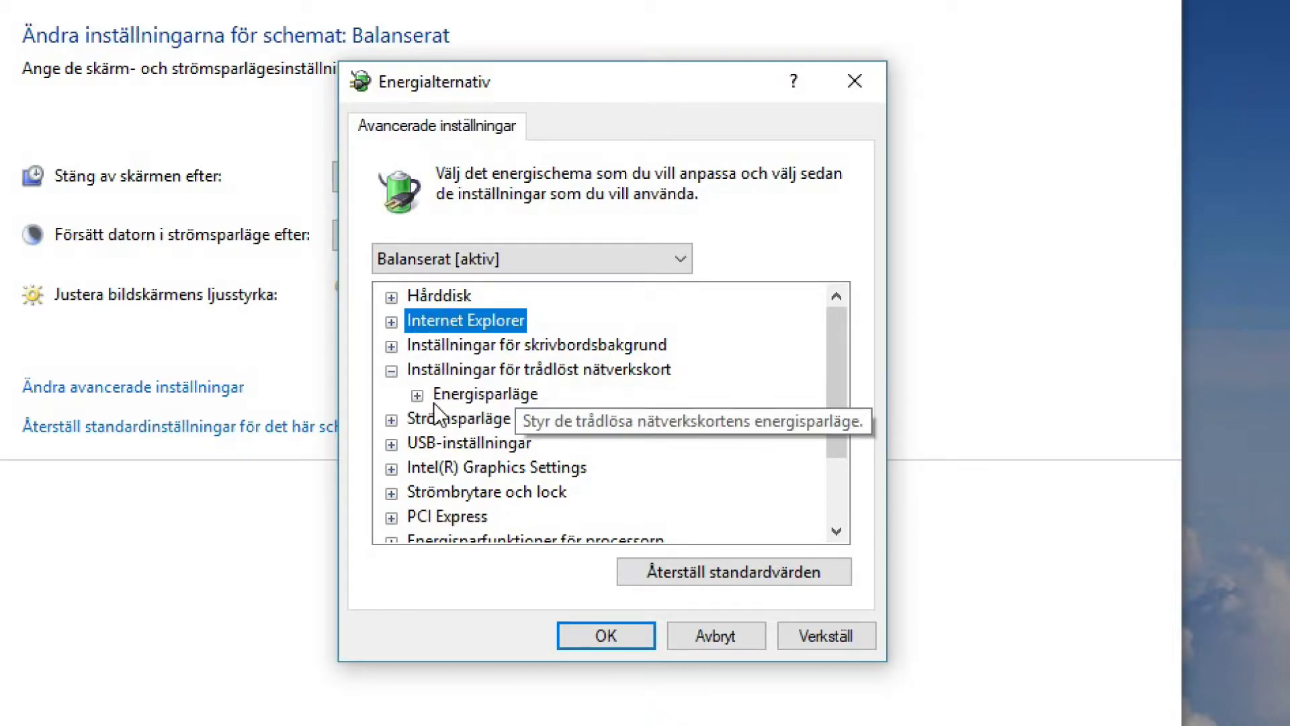
{"action": "left_click", "coordinate": [418, 396]}
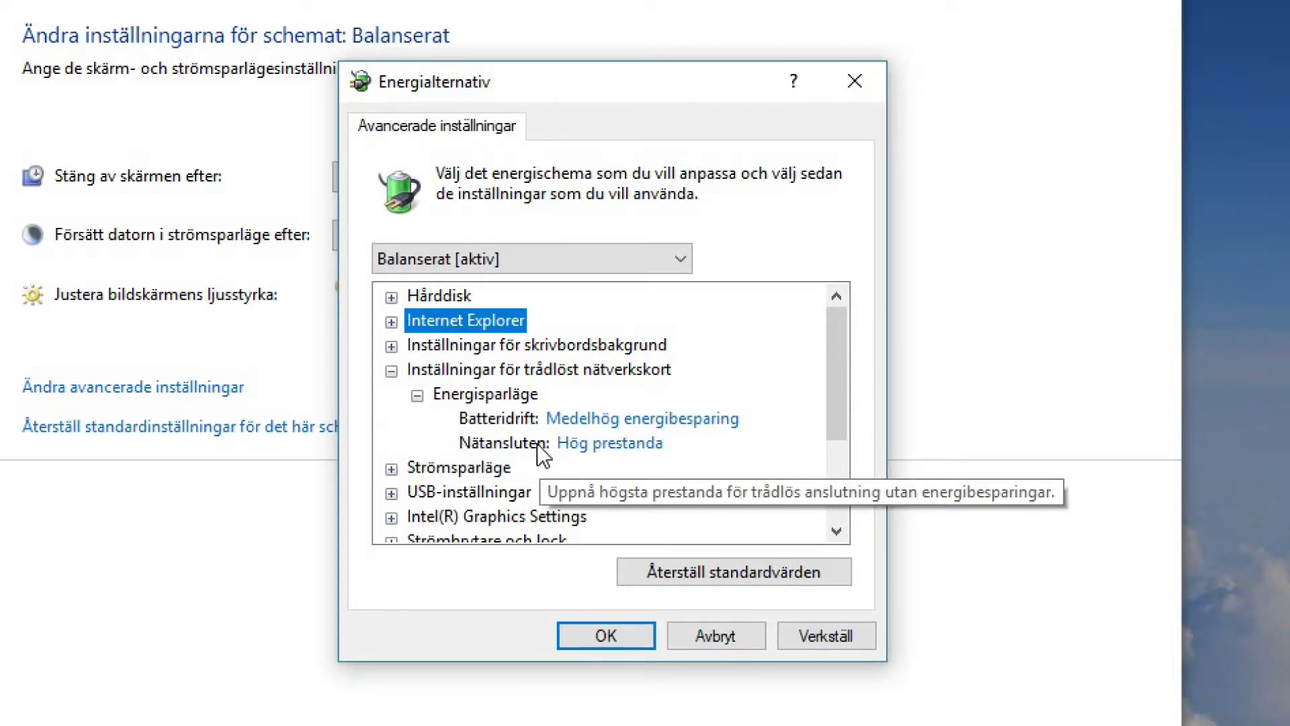
{"action": "left_click", "coordinate": [609, 446]}
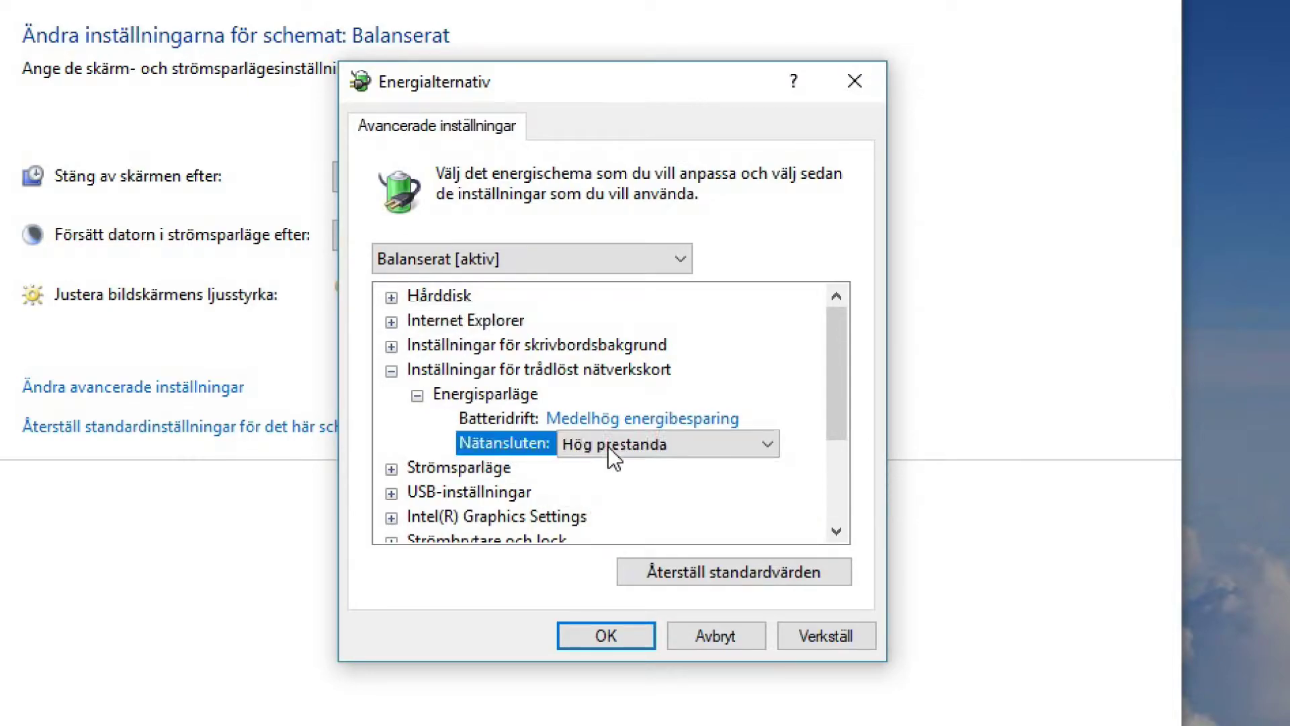
{"action": "left_click", "coordinate": [609, 447]}
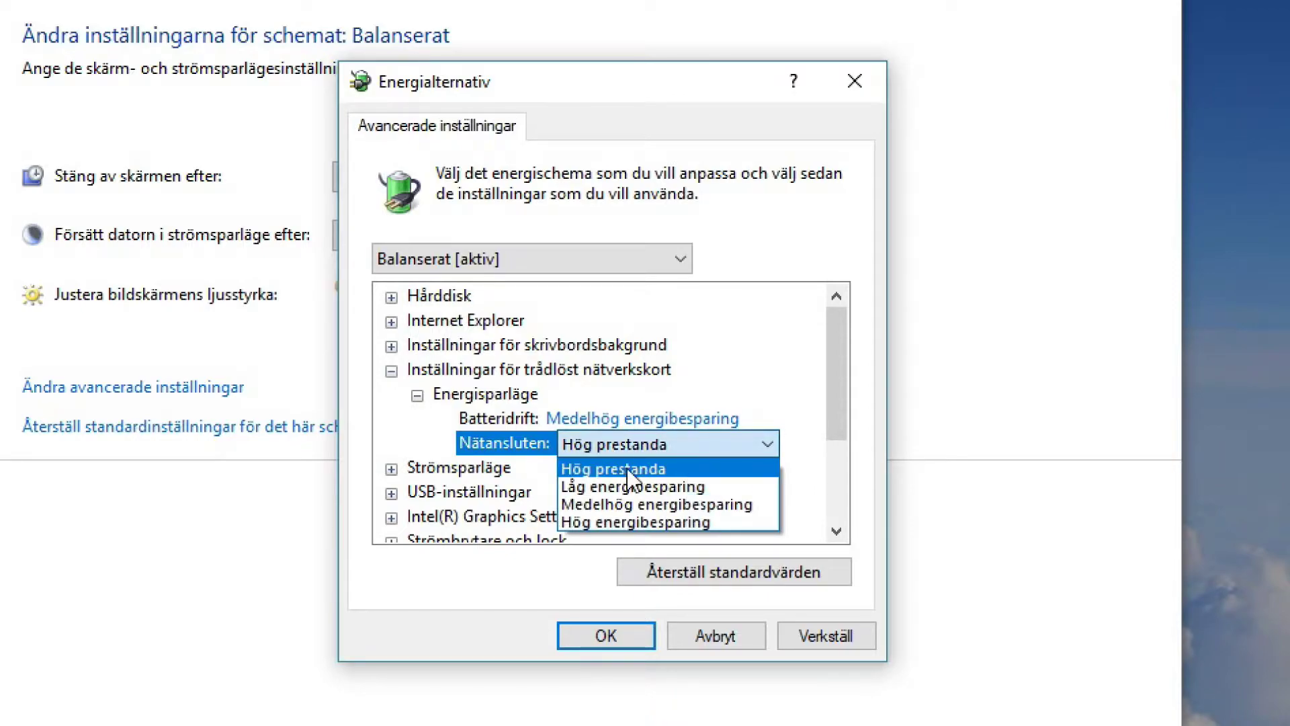
{"action": "left_click", "coordinate": [632, 474]}
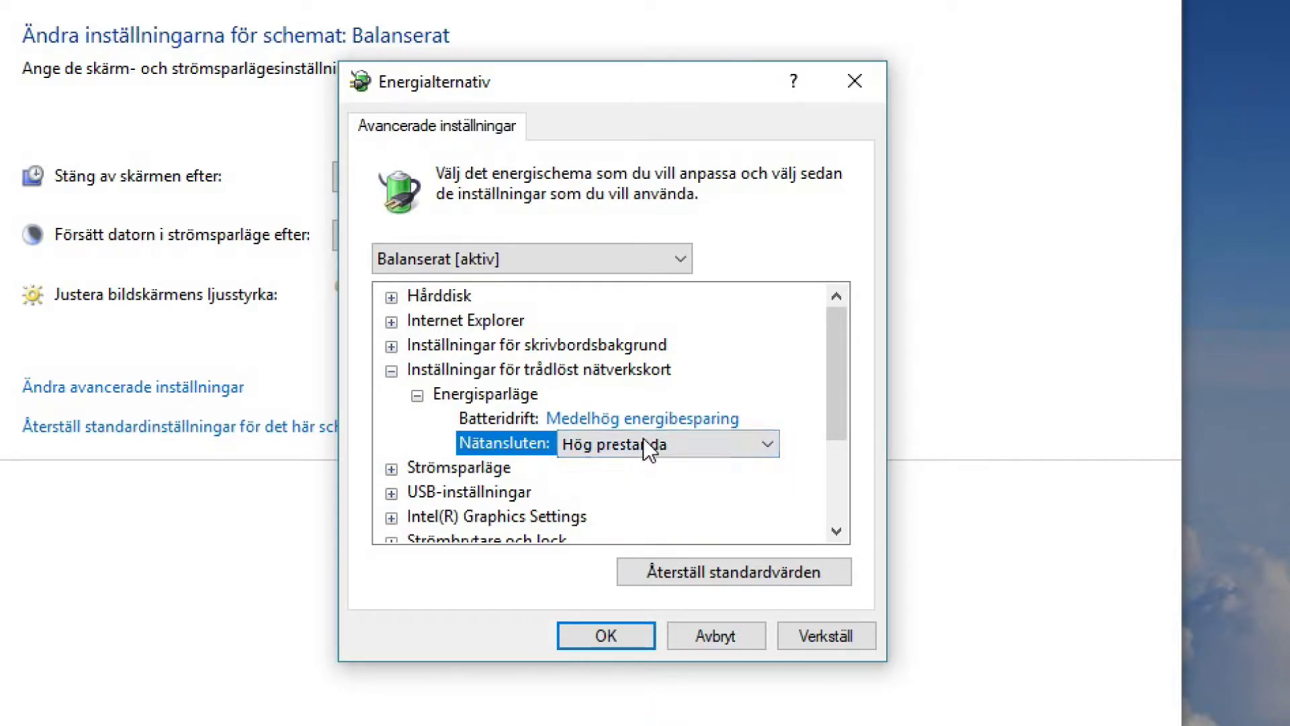
- Try the Hög prestanda option for the wireless network adapter's Energisparläge on Batteridrift
{"action": "left_click", "coordinate": [496, 420]}
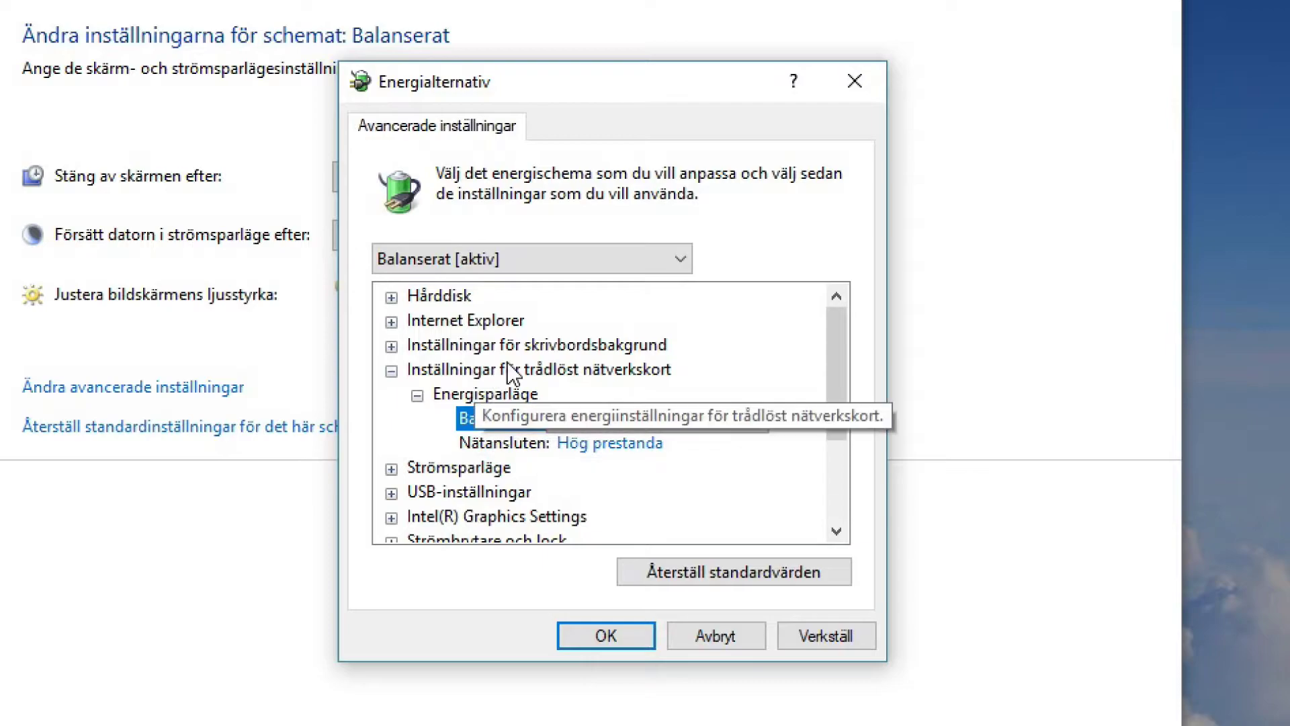
{"action": "left_click", "coordinate": [656, 415]}
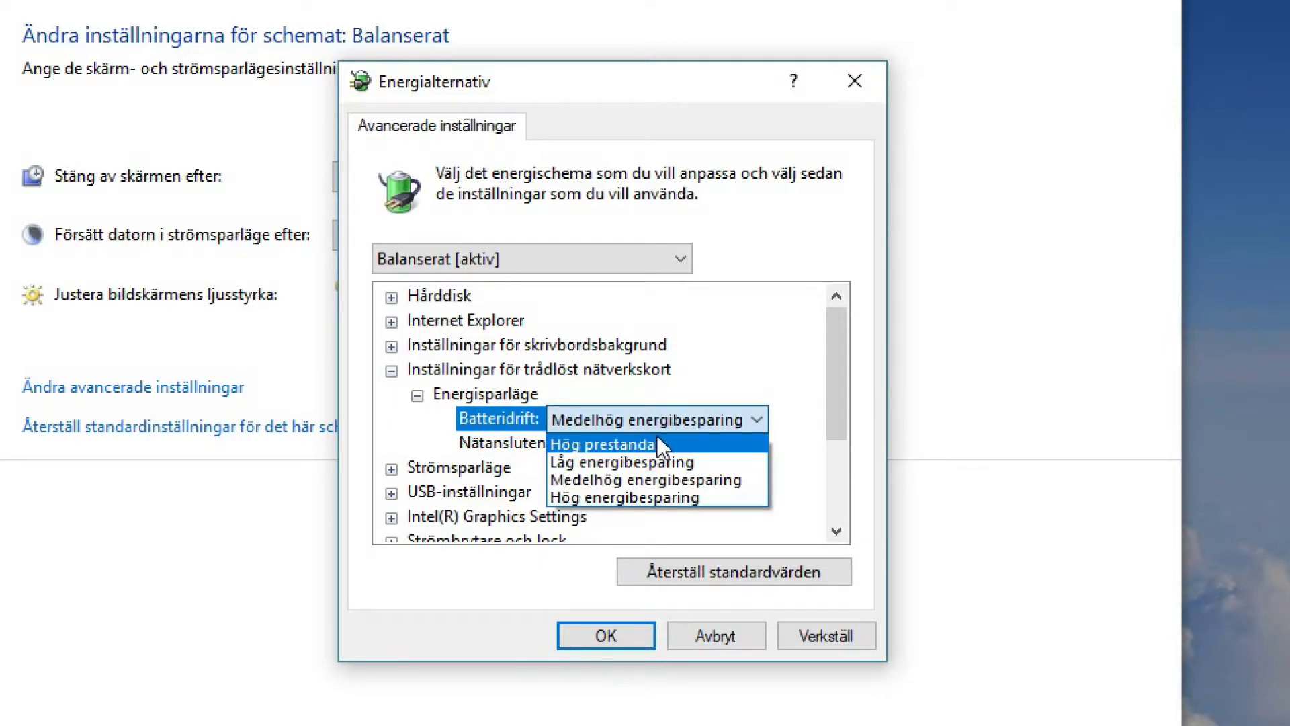
{"action": "left_click", "coordinate": [662, 444]}
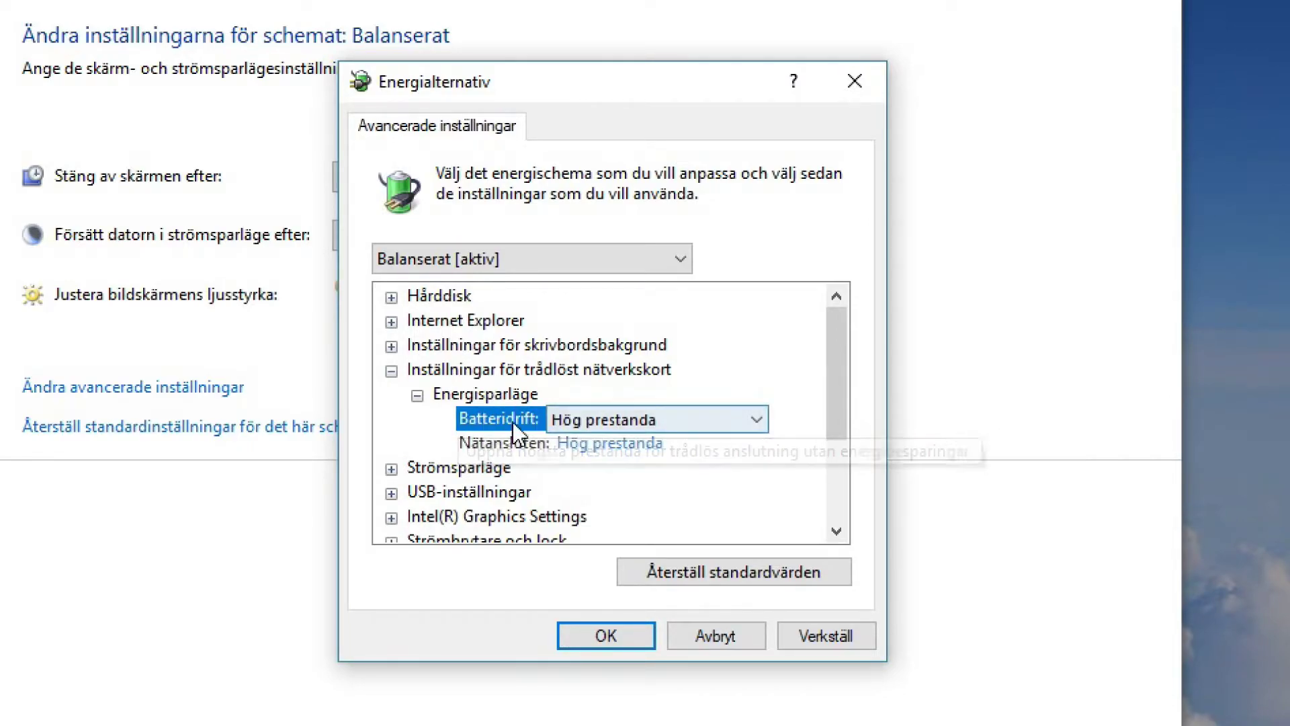
- Set the wireless network adapter's Energisparläge for Batteridrift to Medelhög energibesparing and collapse that category
{"action": "left_click", "coordinate": [503, 442]}
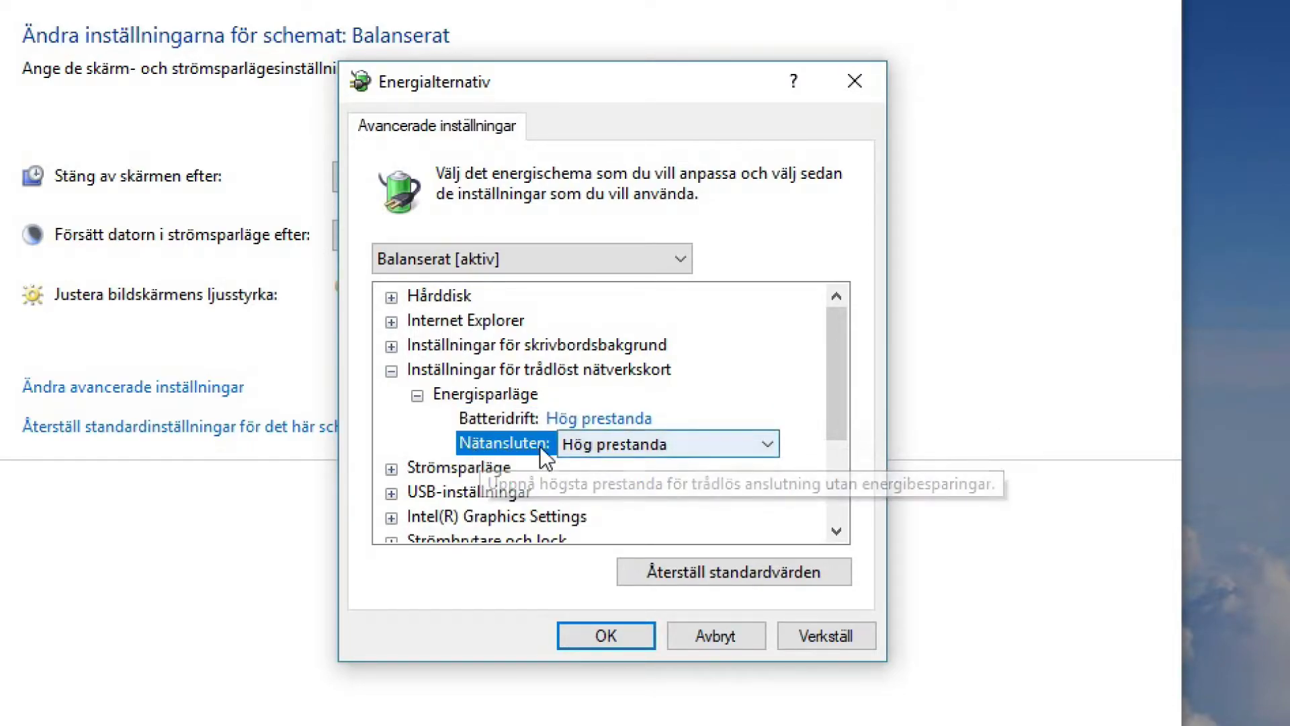
{"action": "left_click", "coordinate": [487, 418]}
{"action": "left_click", "coordinate": [673, 422]}
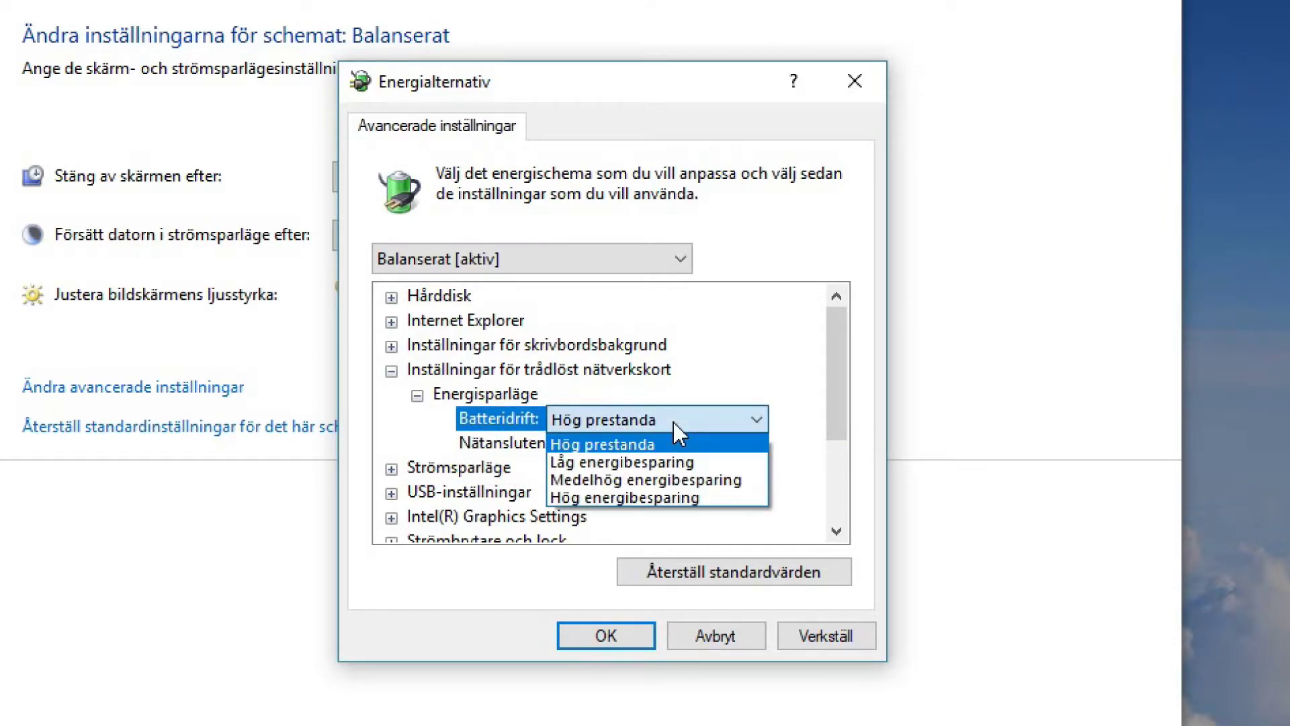
{"action": "left_click", "coordinate": [692, 474]}
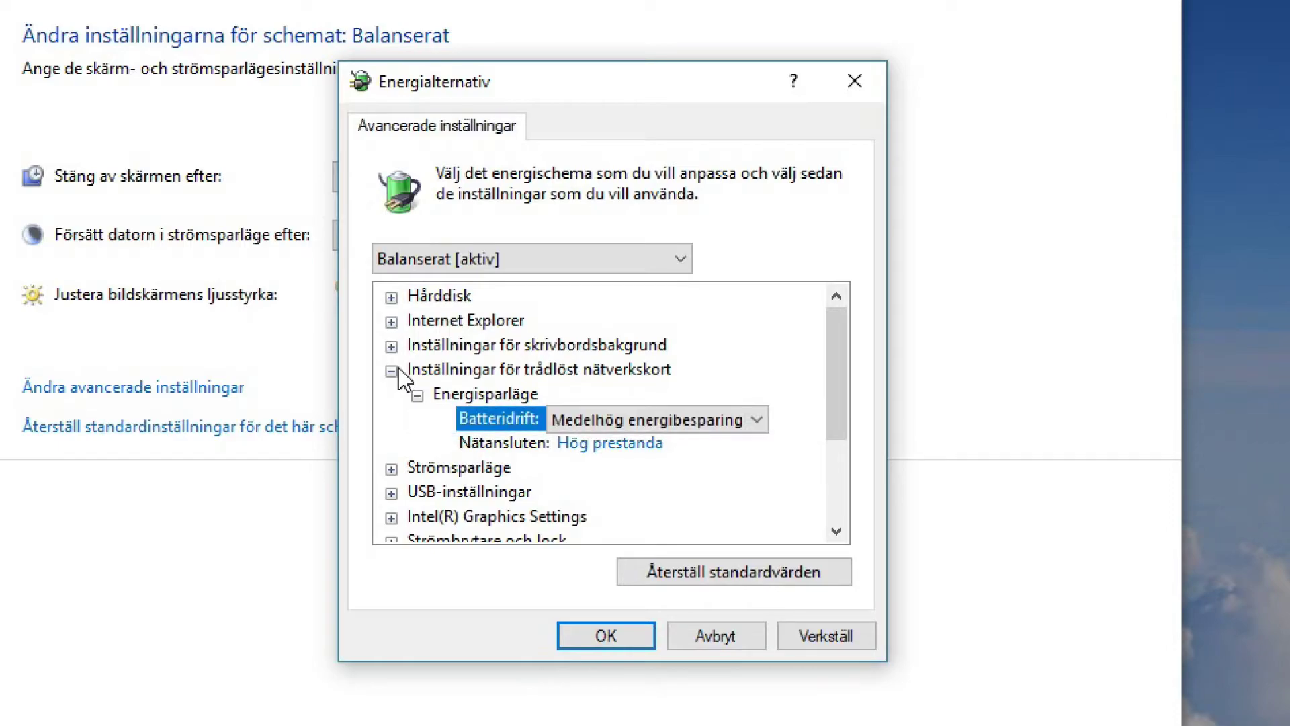
{"action": "mouse_move", "coordinate": [464, 420]}
{"action": "key", "text": "Up"}
{"action": "left_click", "coordinate": [459, 417]}
{"action": "left_click", "coordinate": [480, 447]}
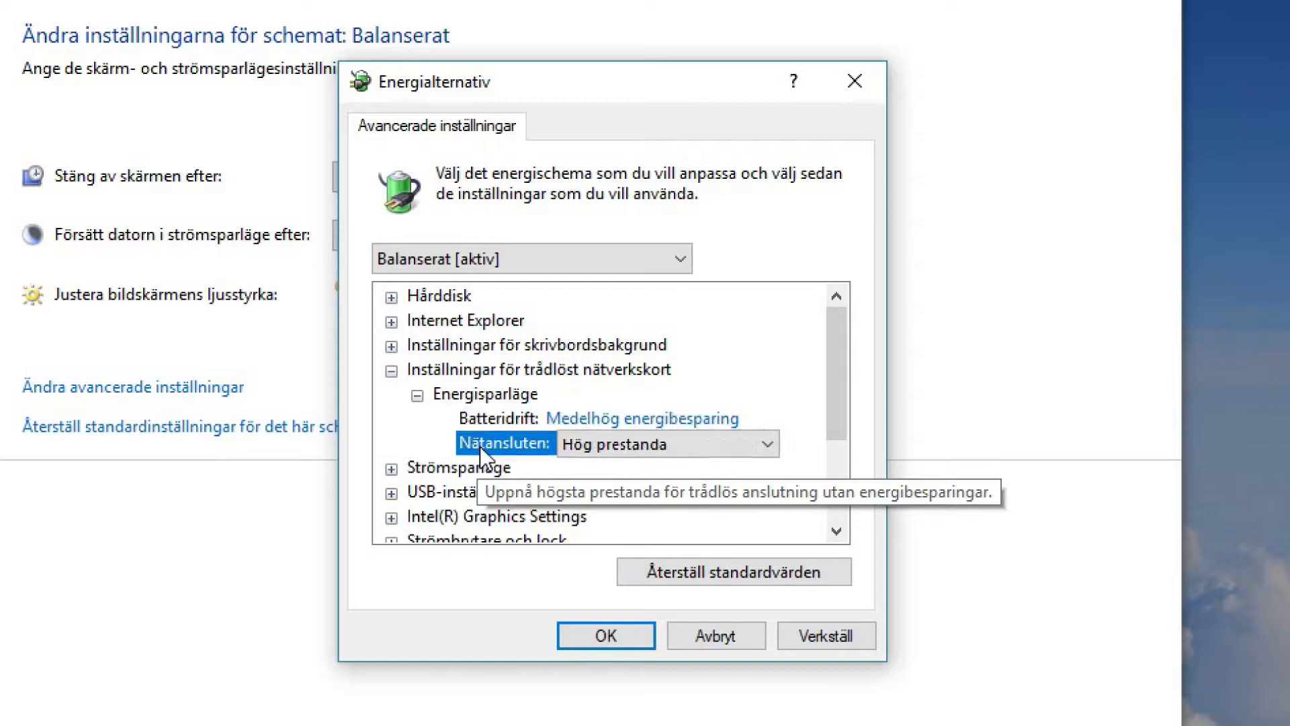
{"action": "left_click", "coordinate": [392, 372]}
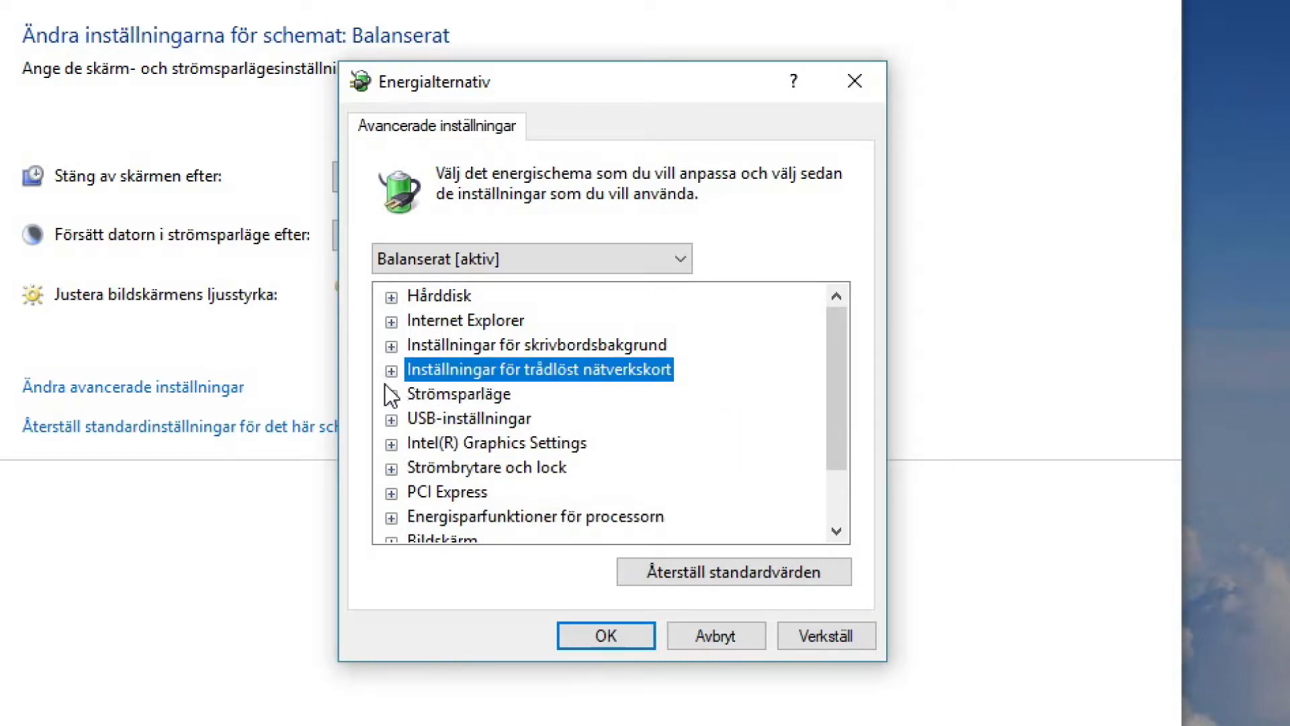
- Look over the sleep options under Strömsparläge and collapse that category
{"action": "left_click", "coordinate": [391, 395]}
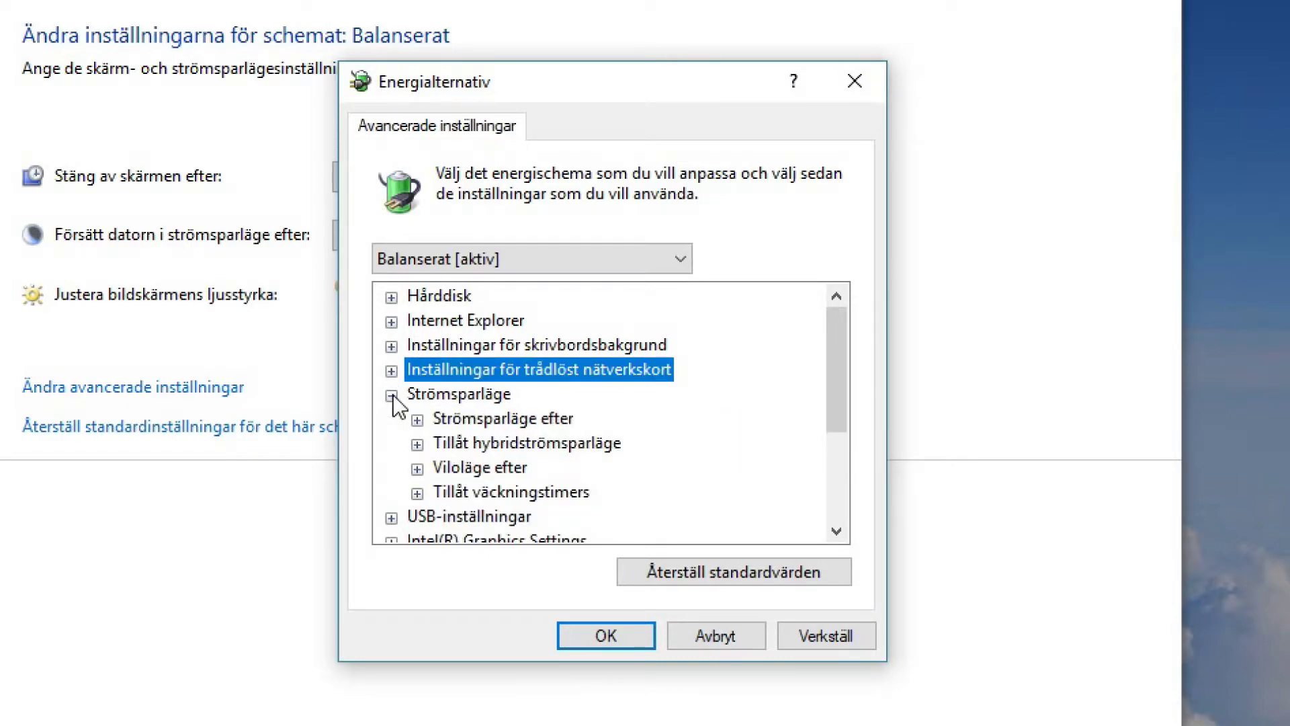
{"action": "scroll", "coordinate": [397, 407], "scroll_direction": "down", "scroll_amount": 1}
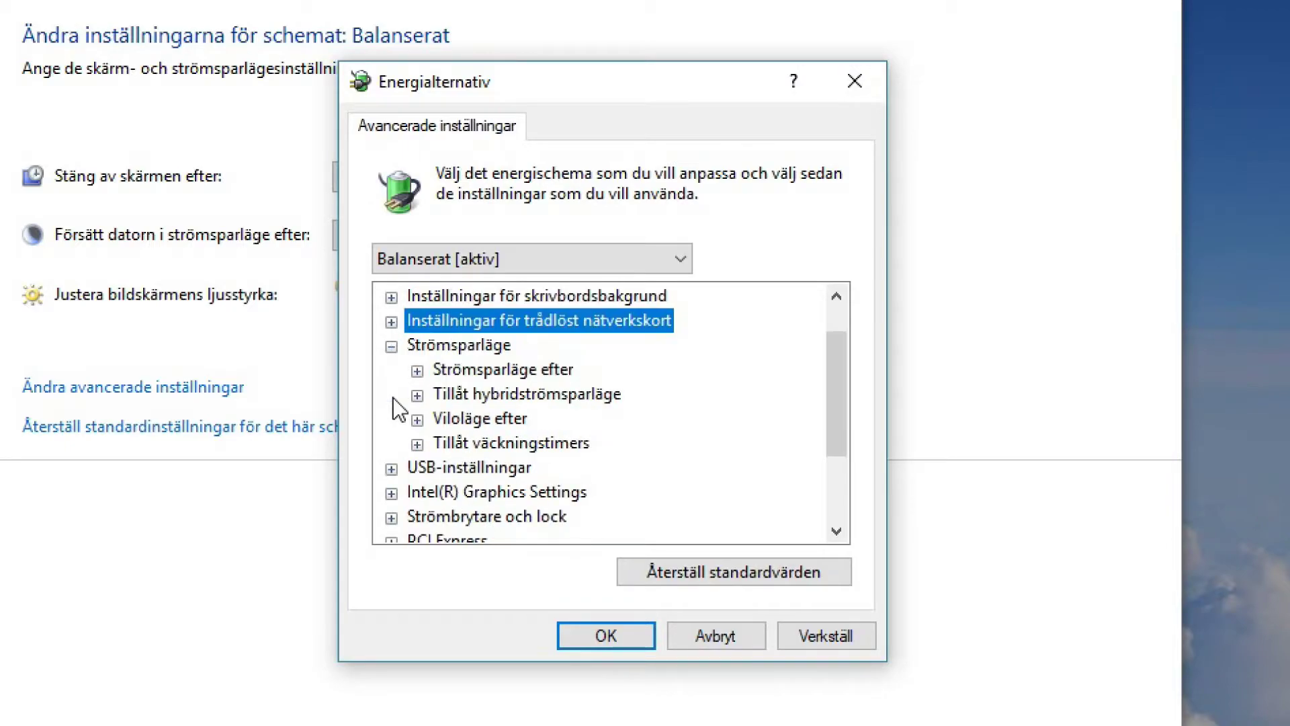
{"action": "scroll", "coordinate": [410, 449], "scroll_direction": "up", "scroll_amount": 1}
{"action": "left_click", "coordinate": [391, 395]}
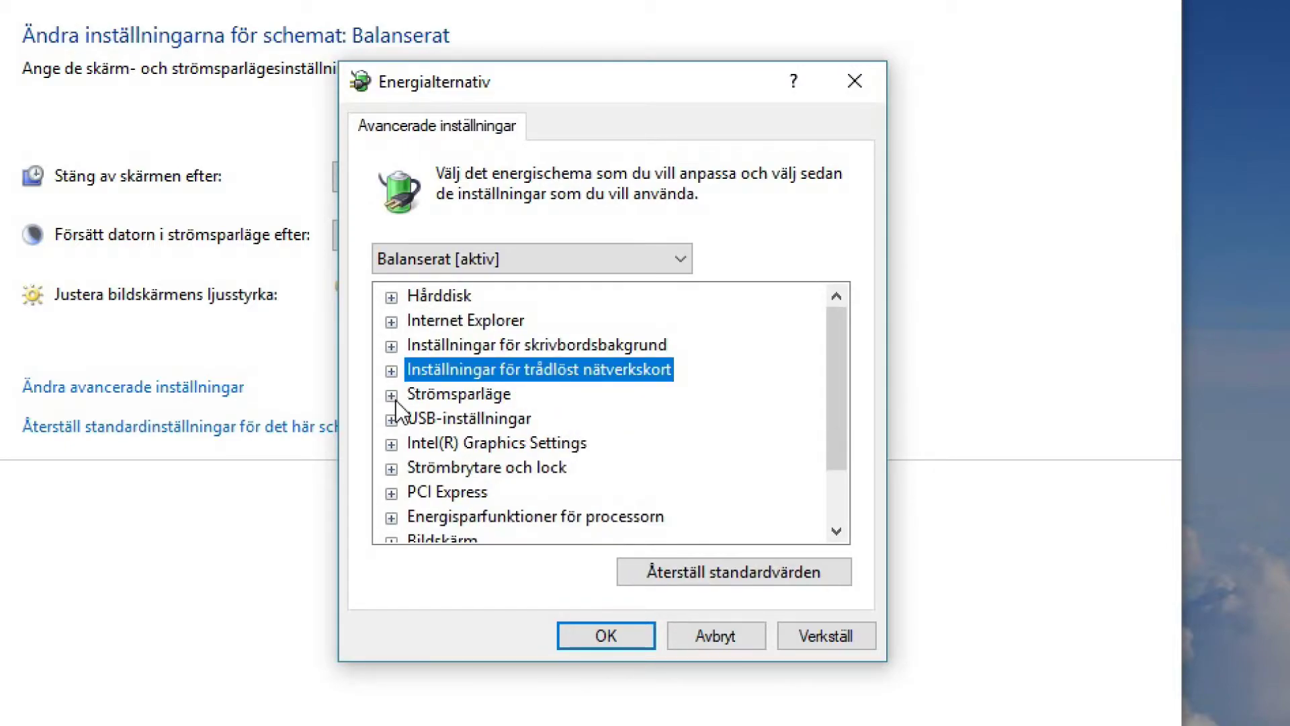
- Check Inställning för valbar frånkoppling under USB-inställningar for battery and plugged-in use, and collapse the category
{"action": "left_click", "coordinate": [391, 419]}
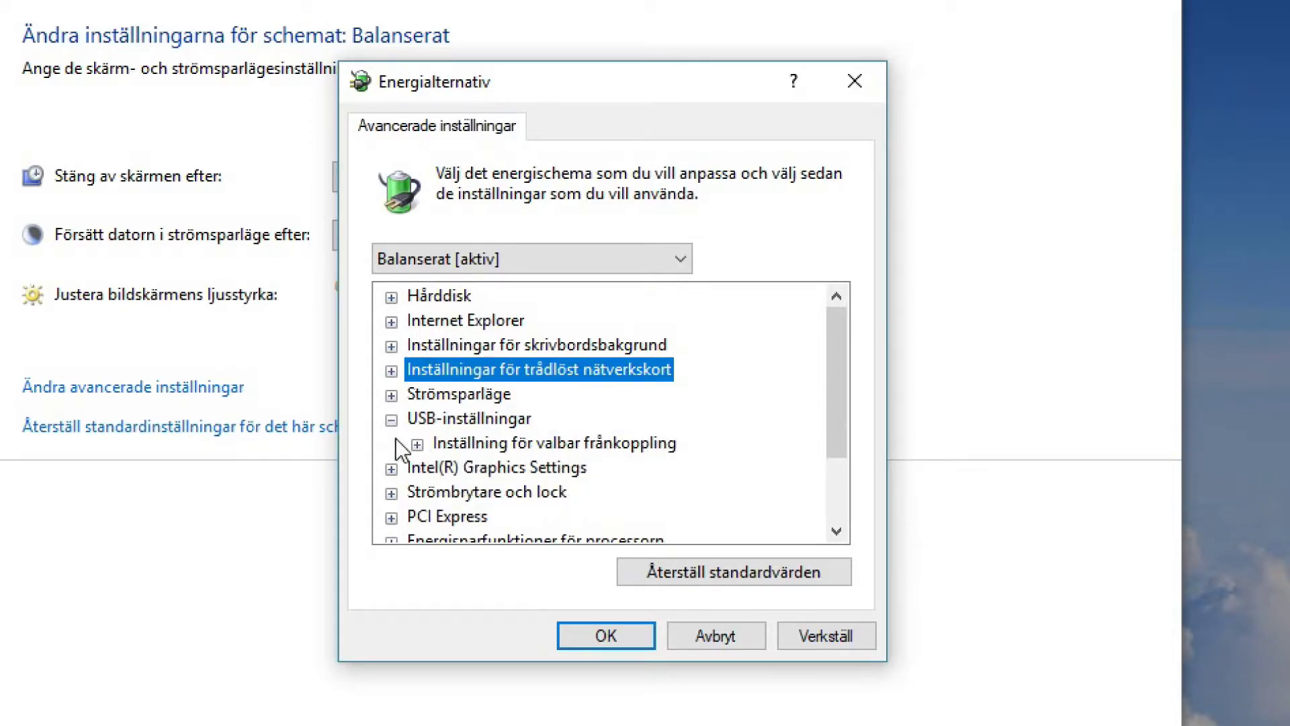
{"action": "left_click", "coordinate": [417, 445]}
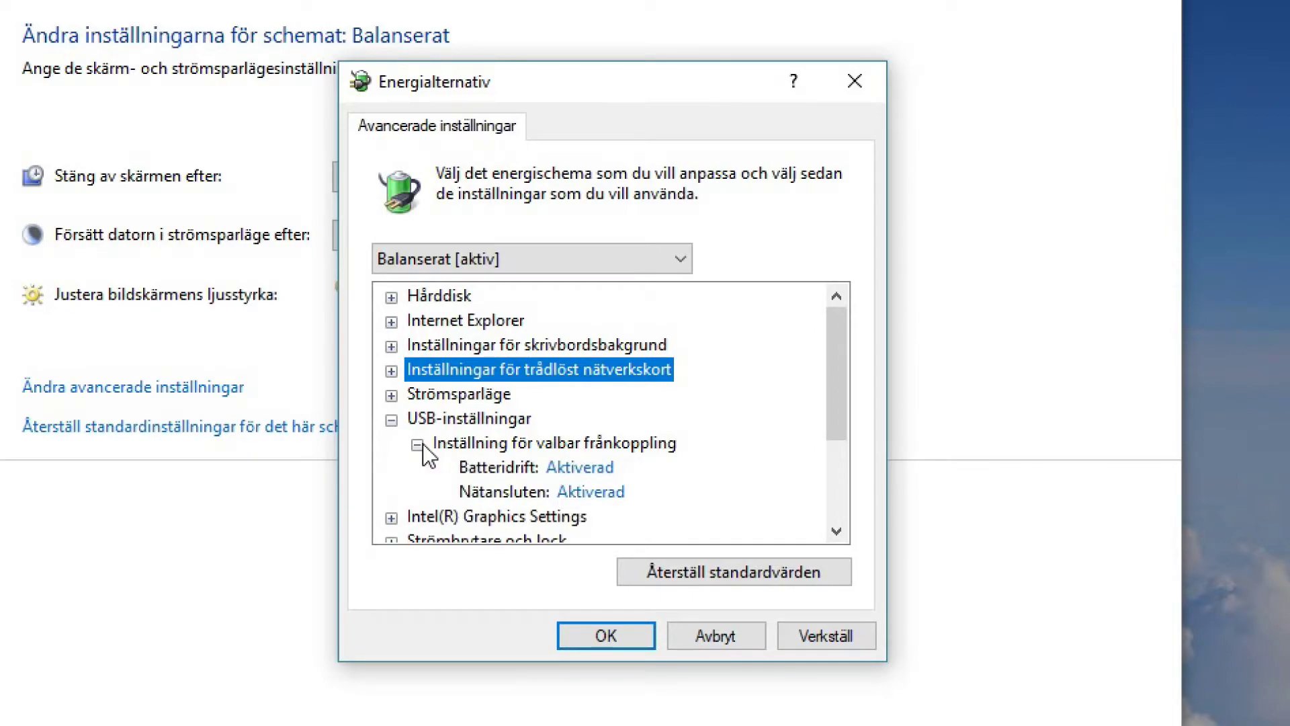
{"action": "scroll", "coordinate": [422, 443], "scroll_direction": "down", "scroll_amount": 2}
{"action": "scroll", "coordinate": [422, 446], "scroll_direction": "up", "scroll_amount": 1}
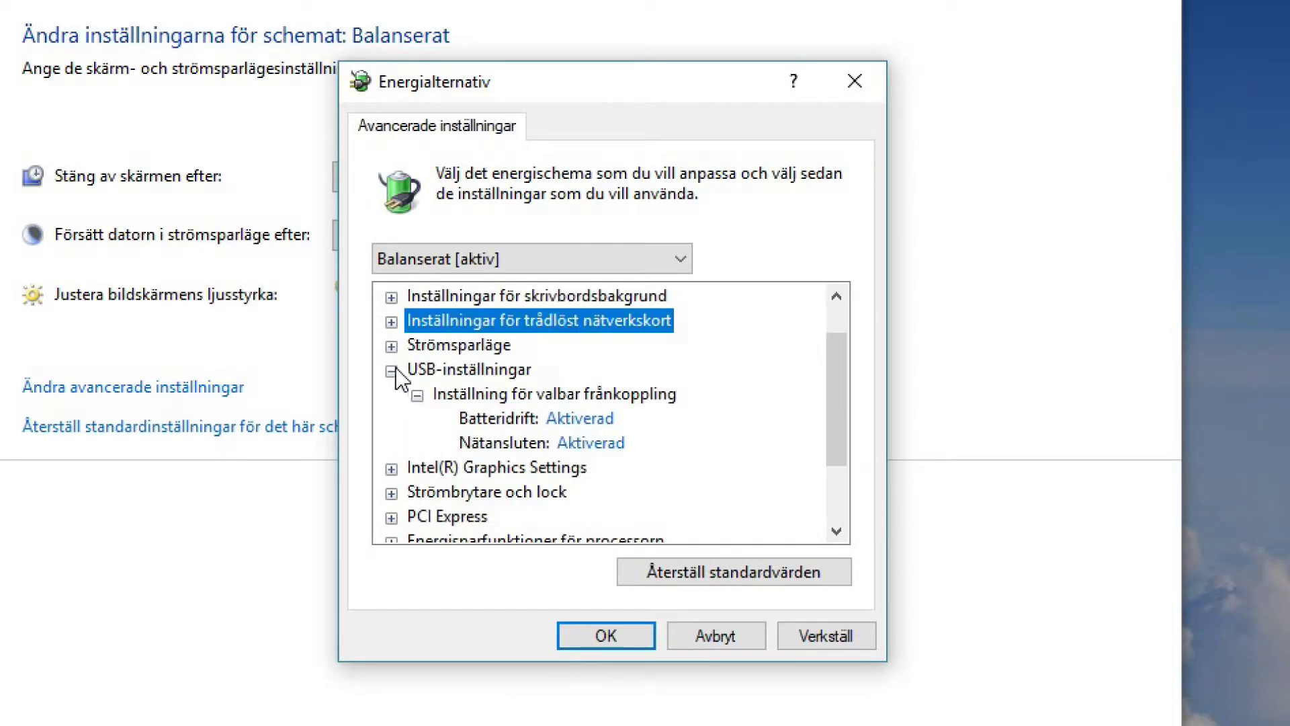
{"action": "left_click", "coordinate": [594, 443]}
{"action": "left_click", "coordinate": [594, 444]}
{"action": "left_click", "coordinate": [609, 443]}
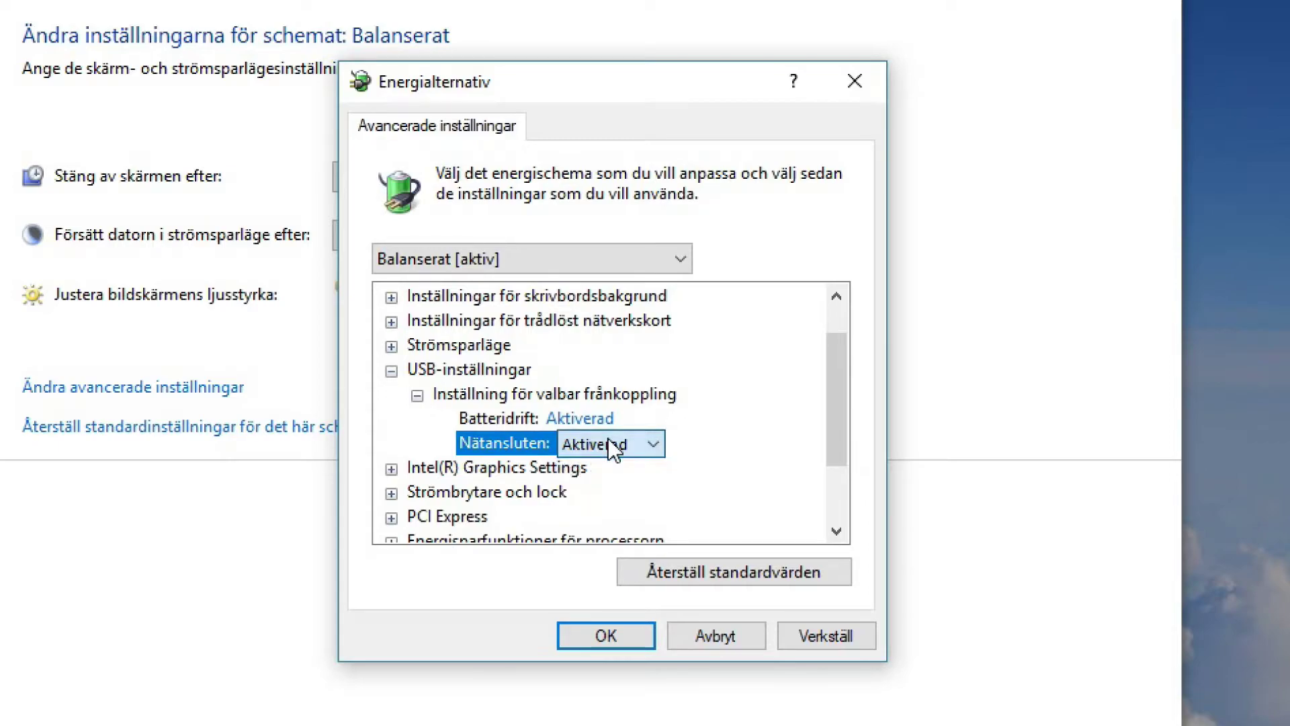
{"action": "left_click", "coordinate": [391, 371]}
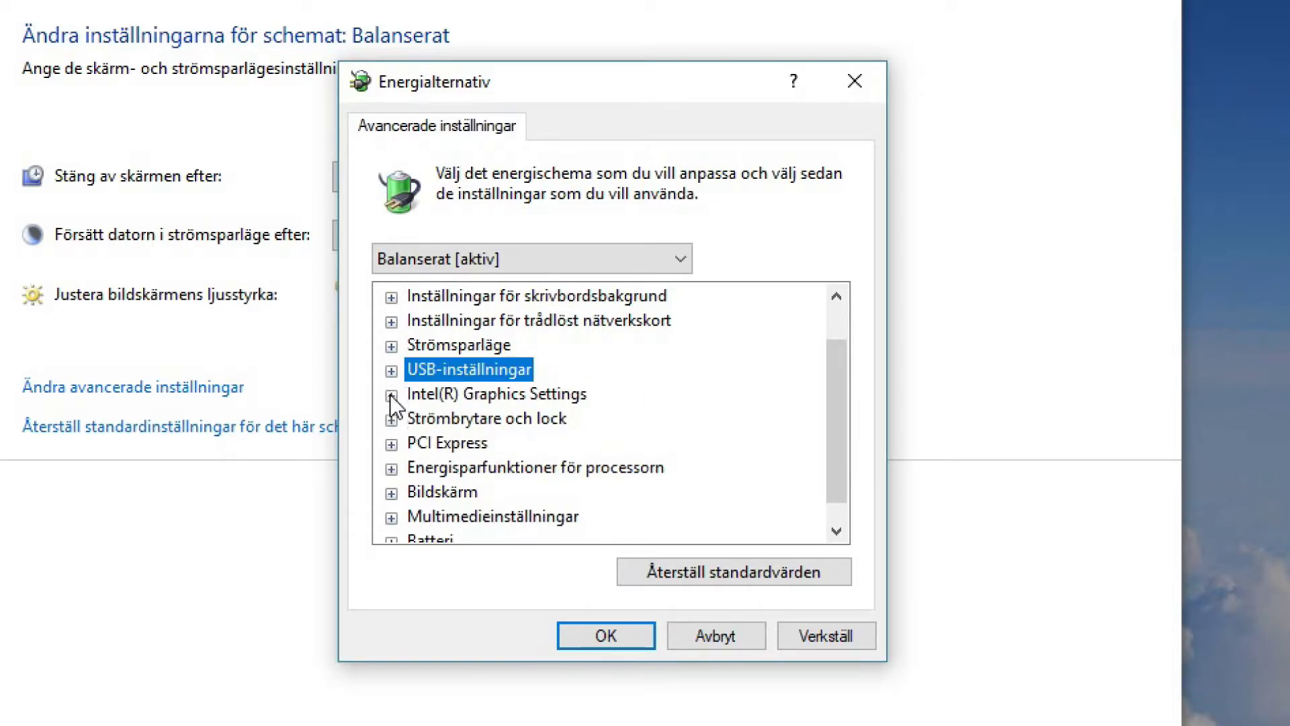
- Set the Intel(R) Graphics Power Plan for Nätansluten to Maximum Performance and collapse the Intel(R) Graphics Settings category
{"action": "left_click", "coordinate": [392, 396]}
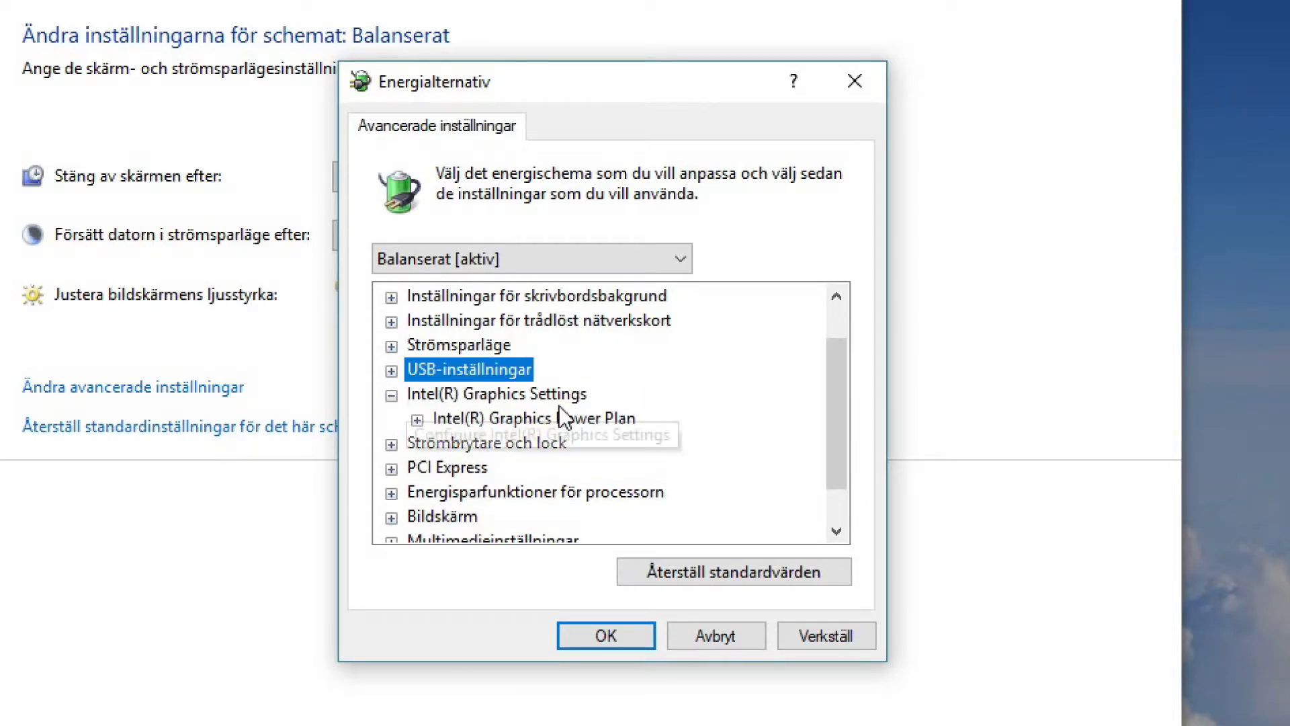
{"action": "left_click", "coordinate": [418, 421]}
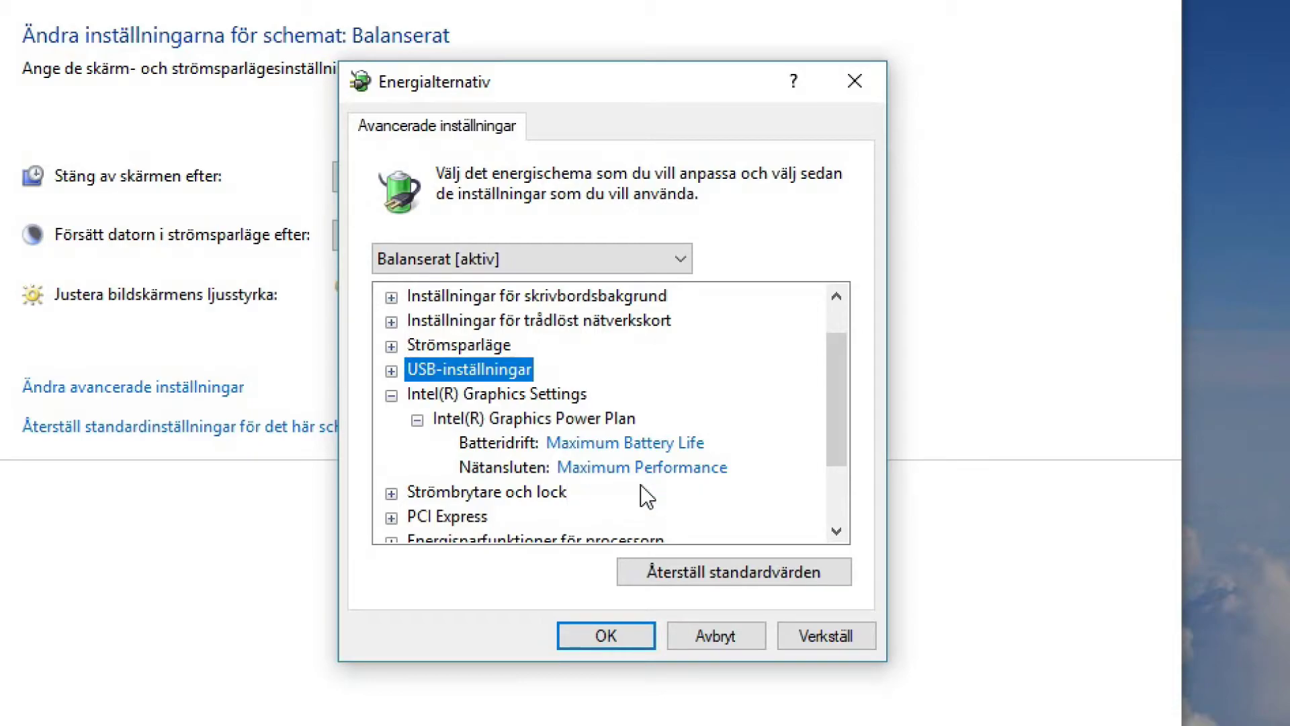
{"action": "scroll", "coordinate": [646, 494], "scroll_direction": "down", "scroll_amount": 1}
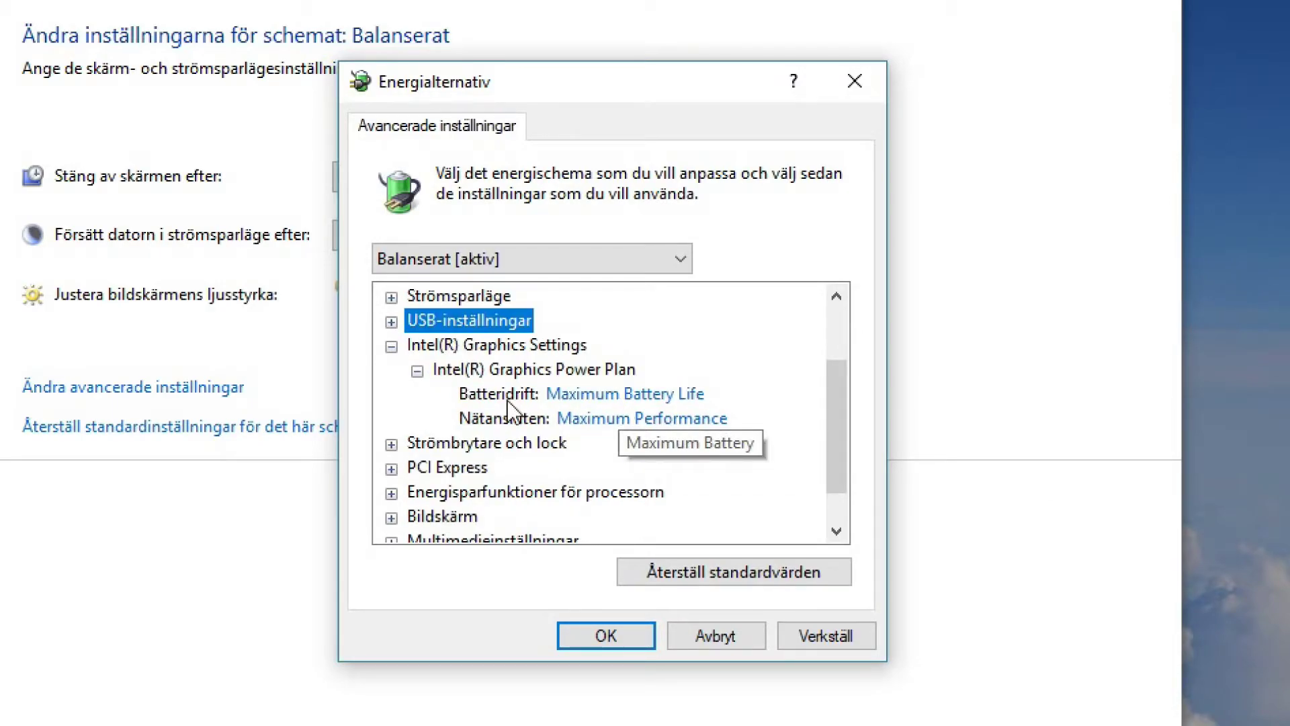
{"action": "left_click", "coordinate": [660, 419]}
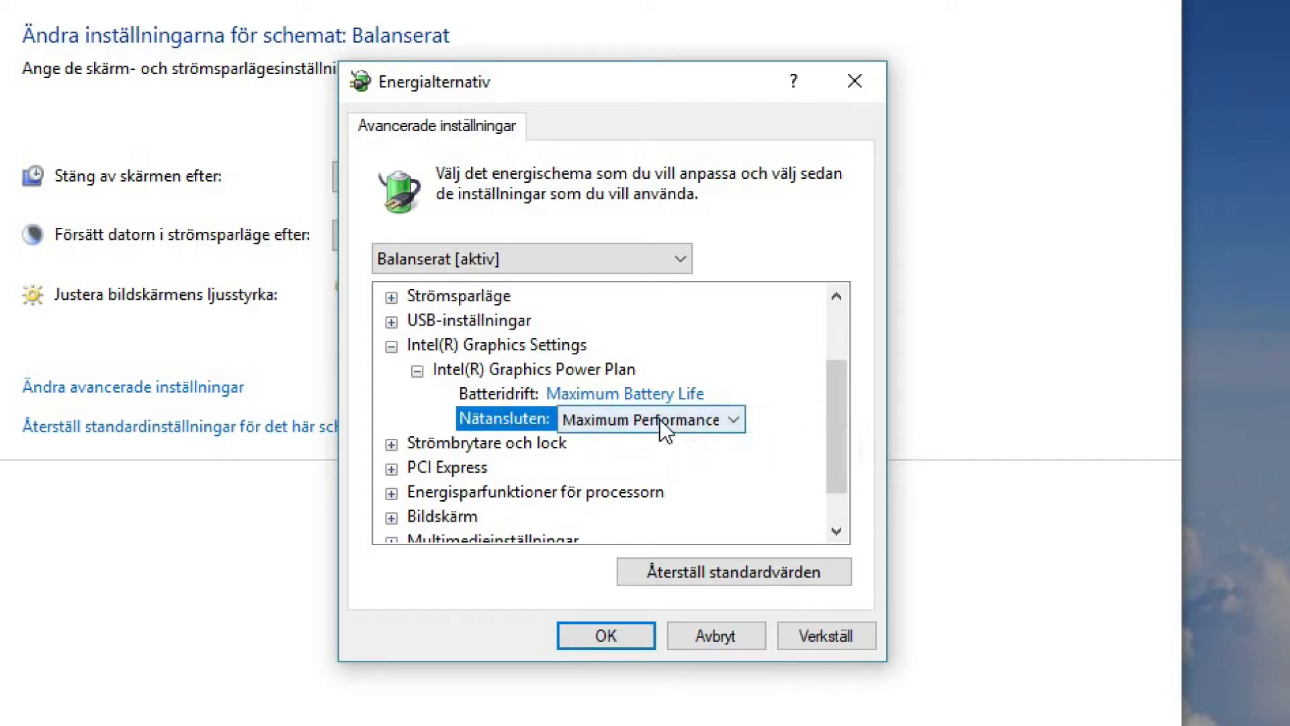
{"action": "left_click", "coordinate": [660, 418]}
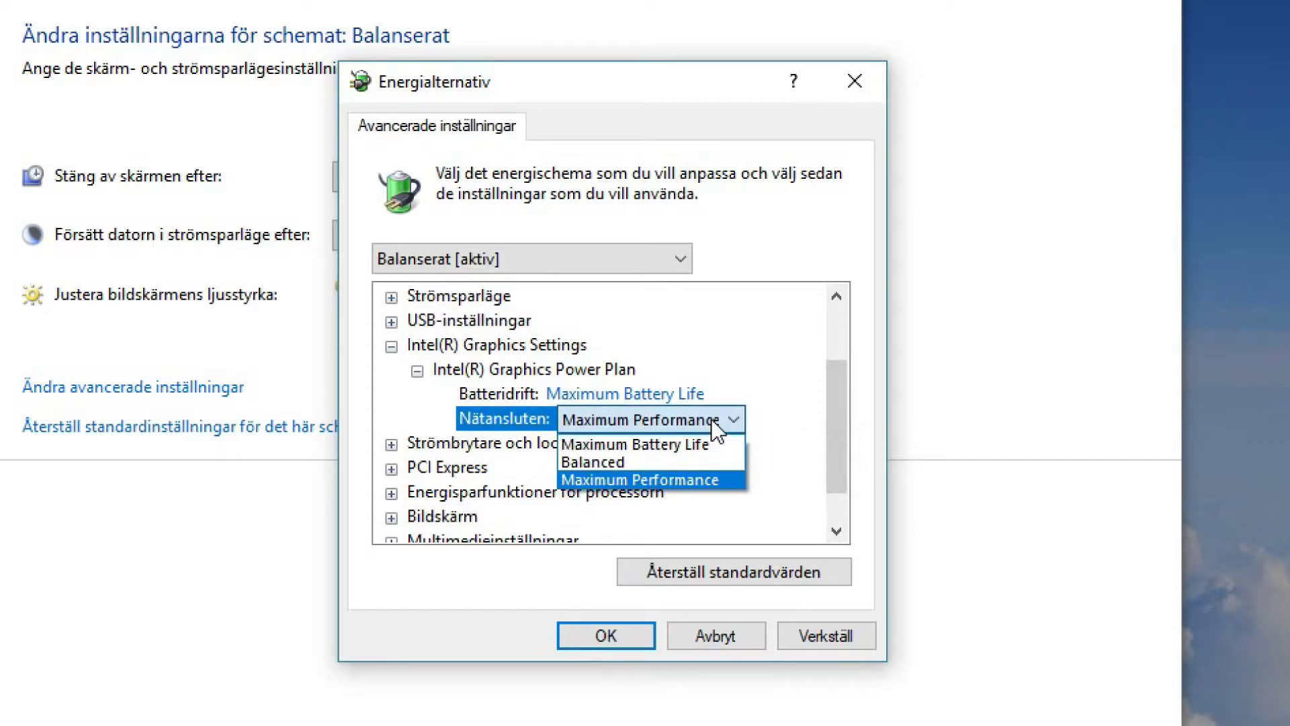
{"action": "left_click", "coordinate": [619, 480]}
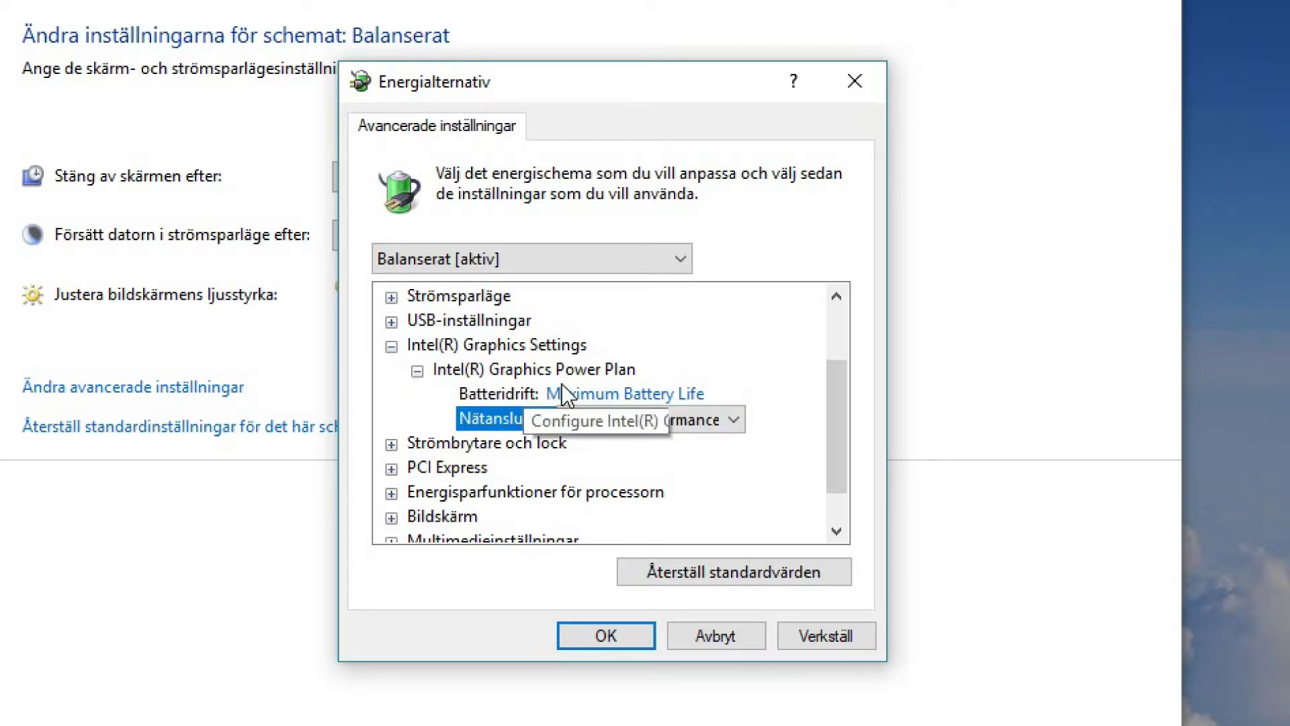
{"action": "left_click", "coordinate": [482, 397]}
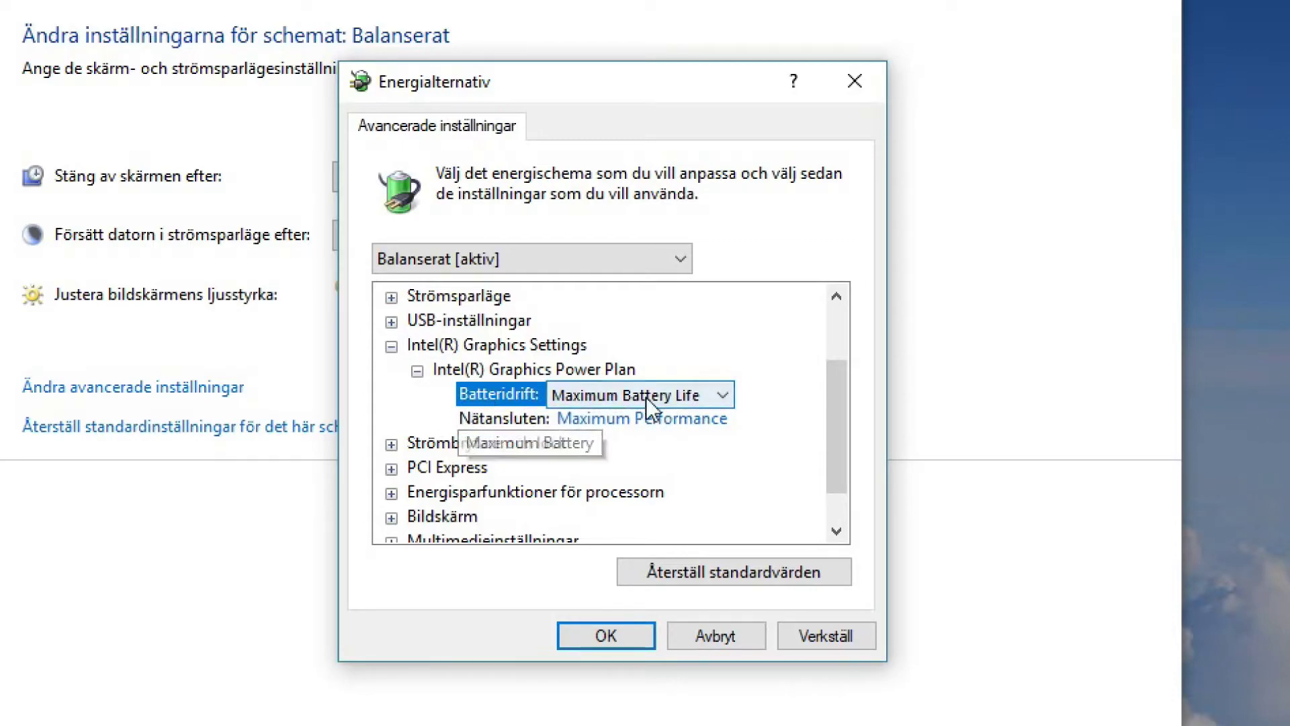
{"action": "left_click", "coordinate": [391, 347]}
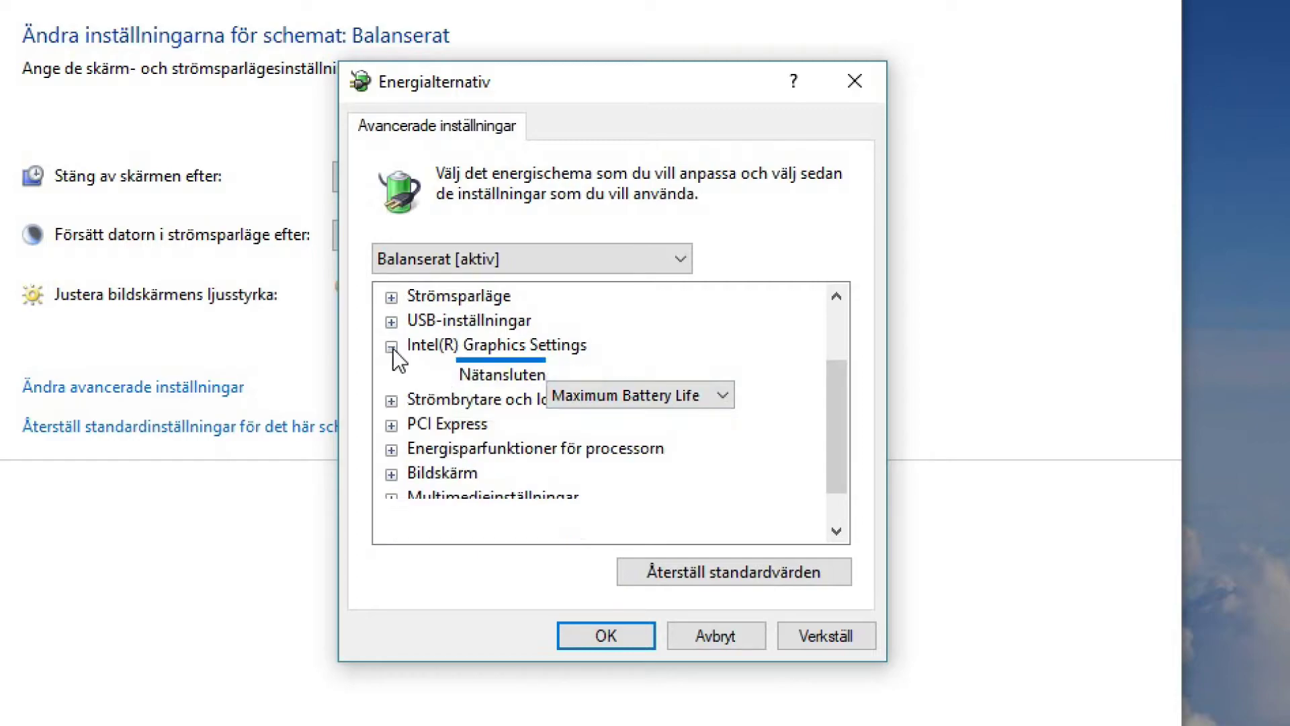
- Look over the lid, power button and sleep button actions under Strömbrytare och lock and collapse that category
{"action": "left_click", "coordinate": [392, 398]}
{"action": "scroll", "coordinate": [740, 477], "scroll_direction": "down", "scroll_amount": 1}
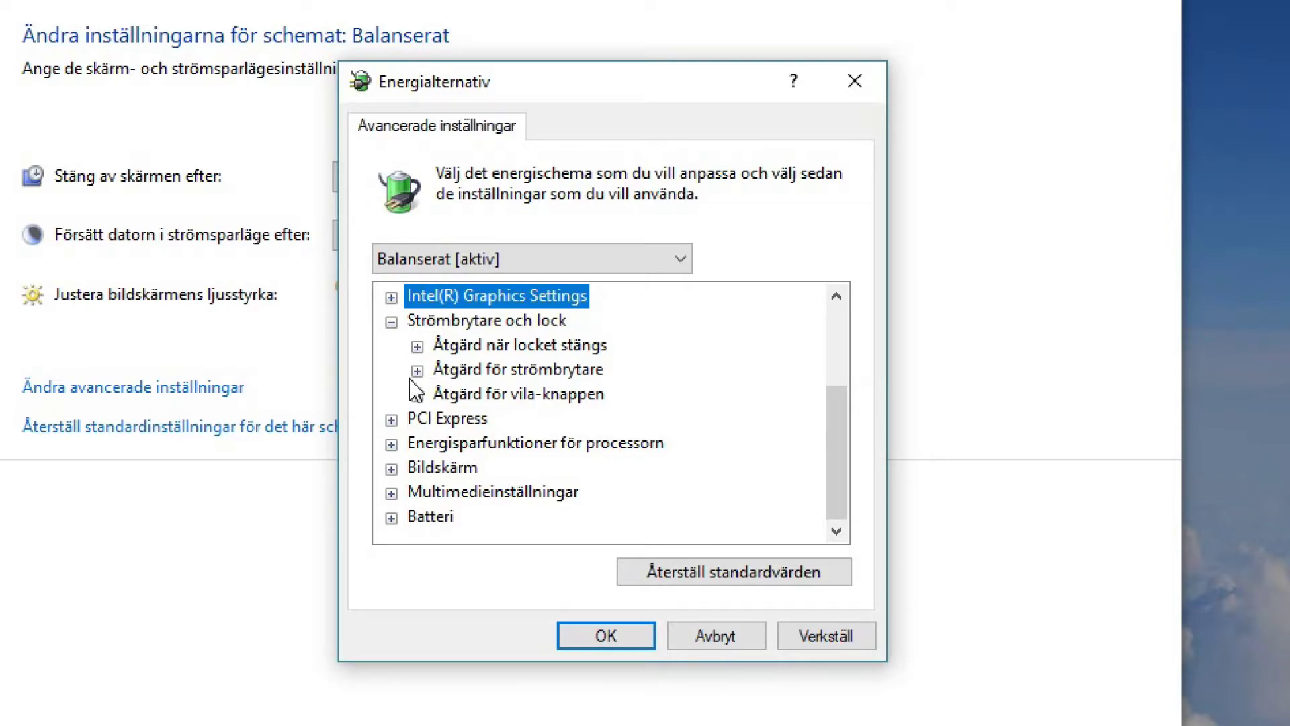
{"action": "left_click", "coordinate": [390, 323]}
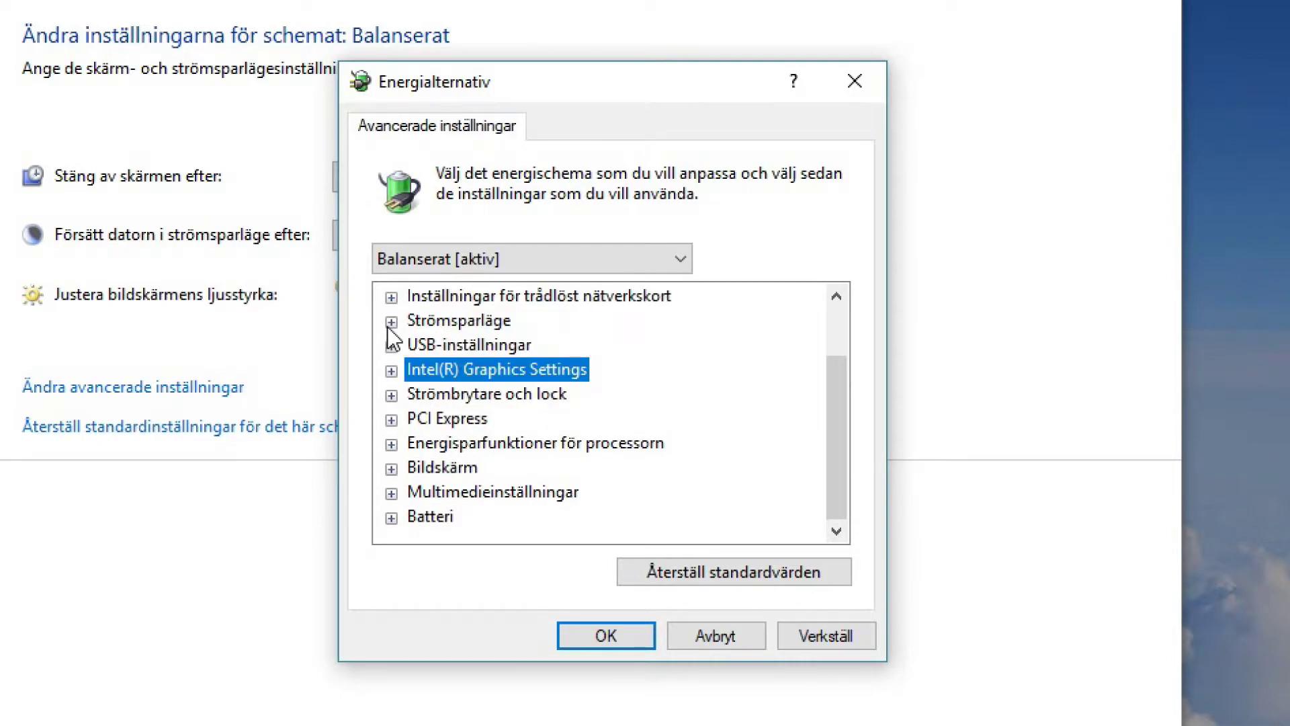
{"action": "left_click", "coordinate": [501, 395]}
- Expand Energisparfunktioner för länkstatus under PCI Express and check its Nätansluten setting
{"action": "left_click", "coordinate": [470, 419]}
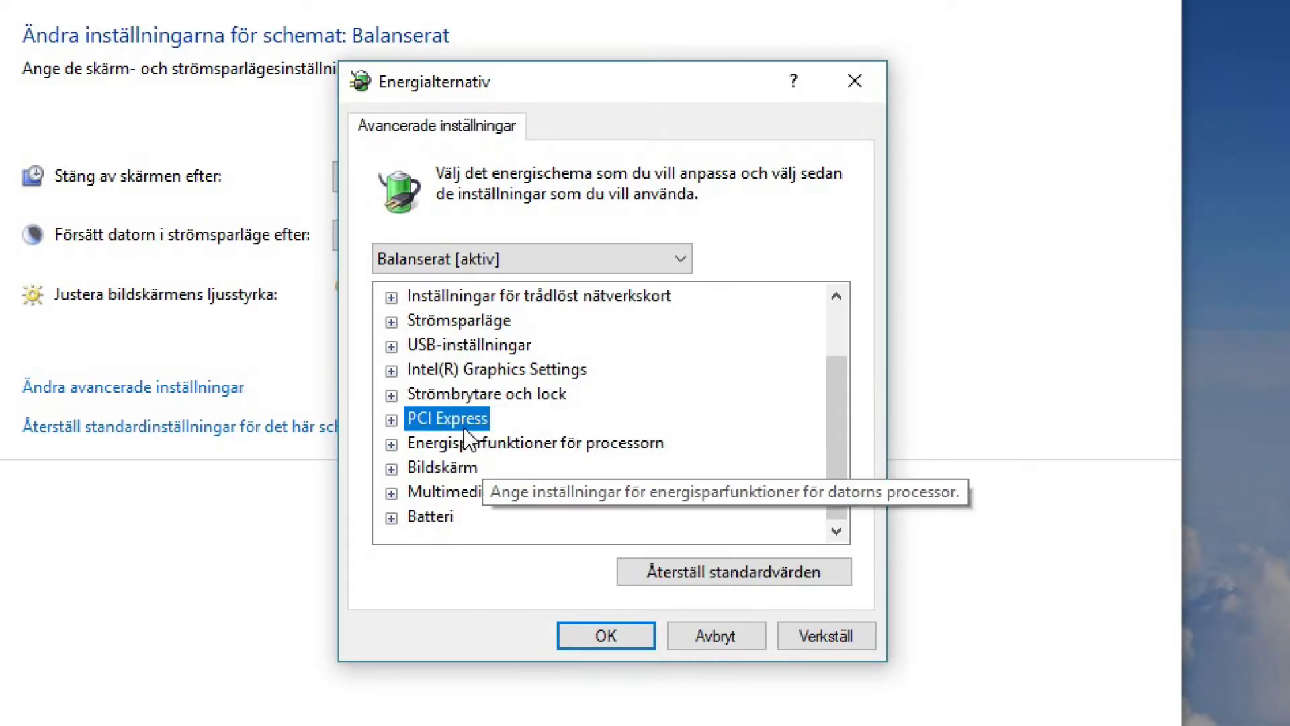
{"action": "left_click", "coordinate": [391, 421]}
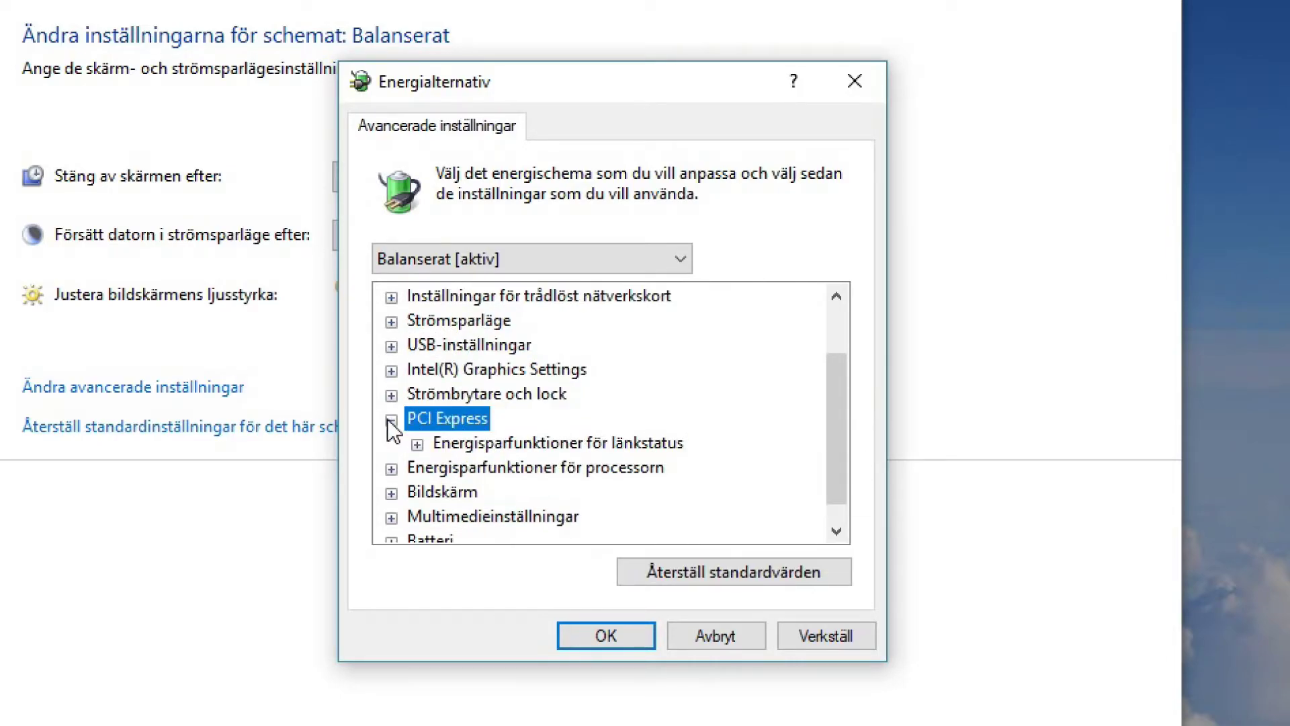
{"action": "left_click", "coordinate": [467, 448]}
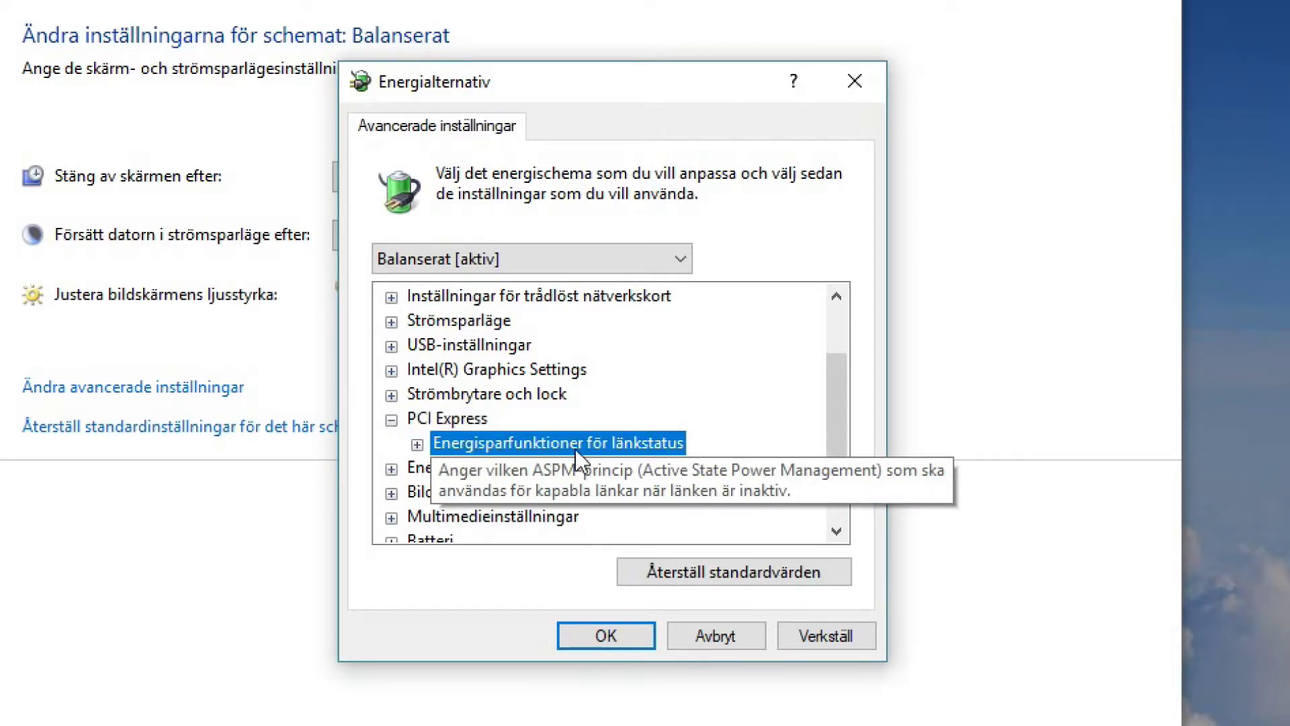
{"action": "left_click", "coordinate": [418, 445]}
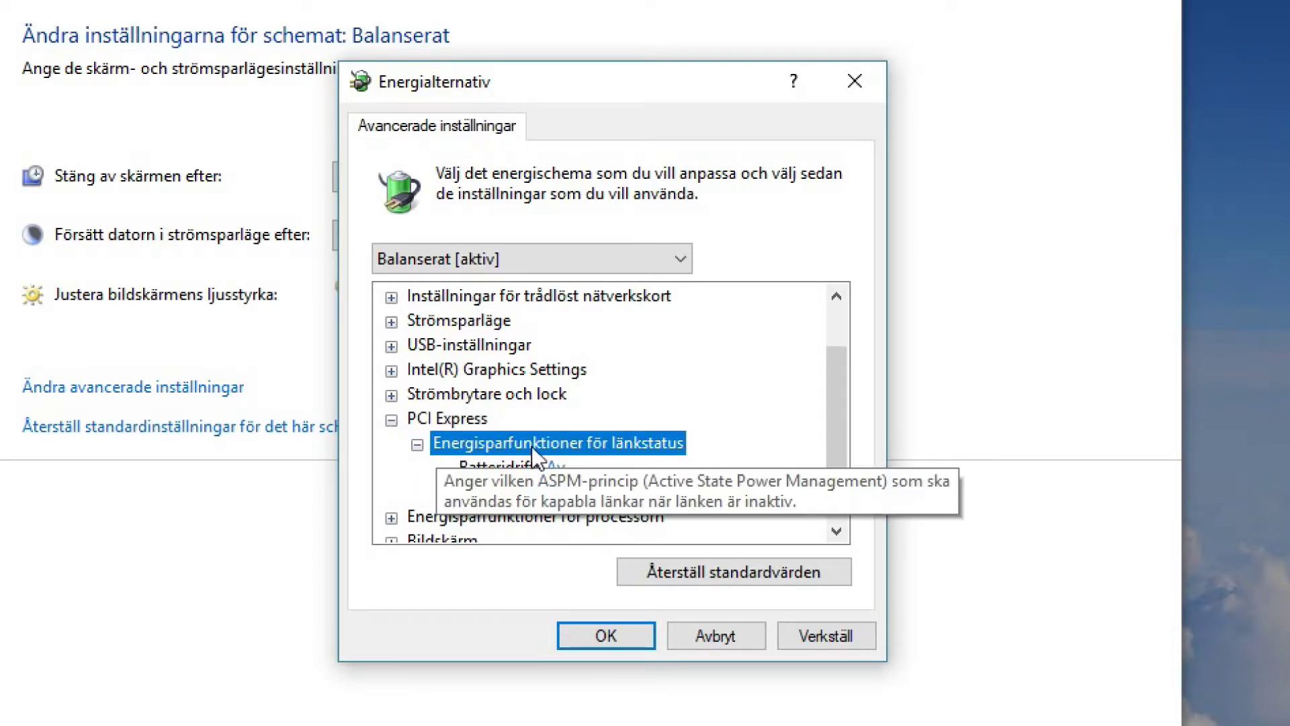
{"action": "left_click", "coordinate": [598, 484]}
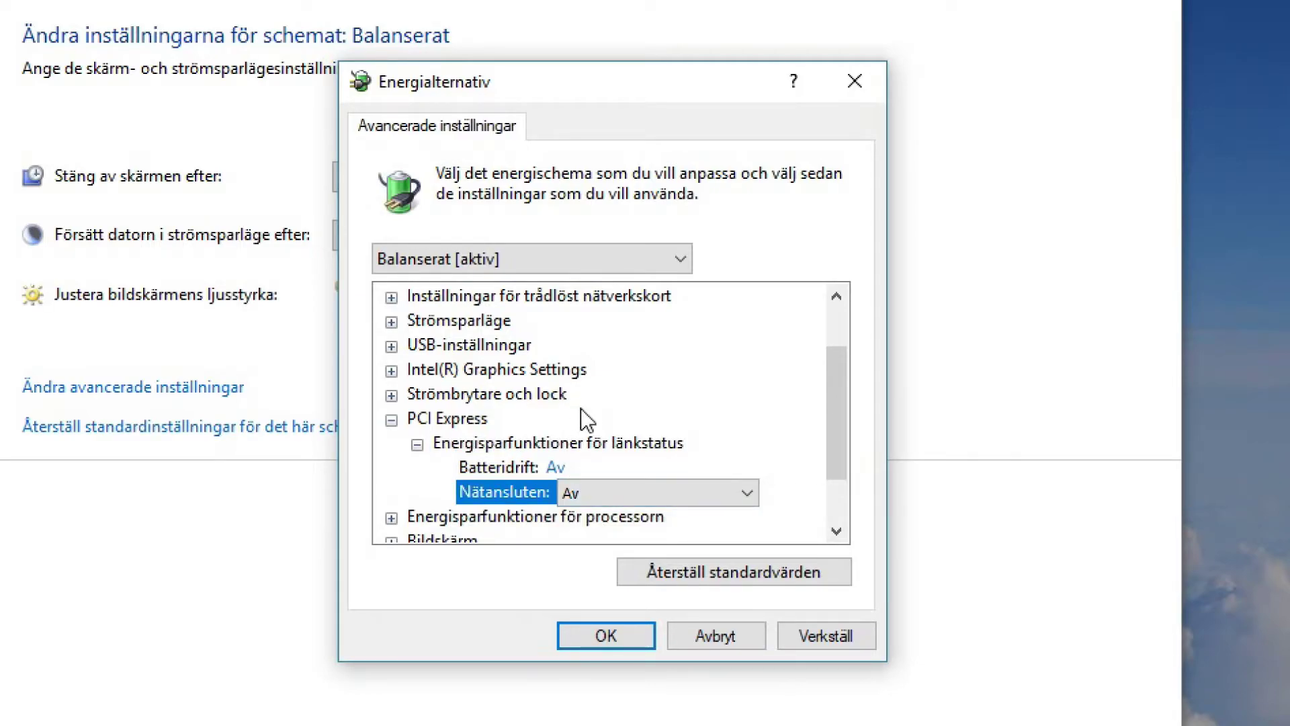
- Look over the Batteridrift choices for Energisparfunktioner för länkstatus, keep Av, and collapse the PCI Express category
{"action": "left_click", "coordinate": [616, 464]}
{"action": "left_click", "coordinate": [628, 468]}
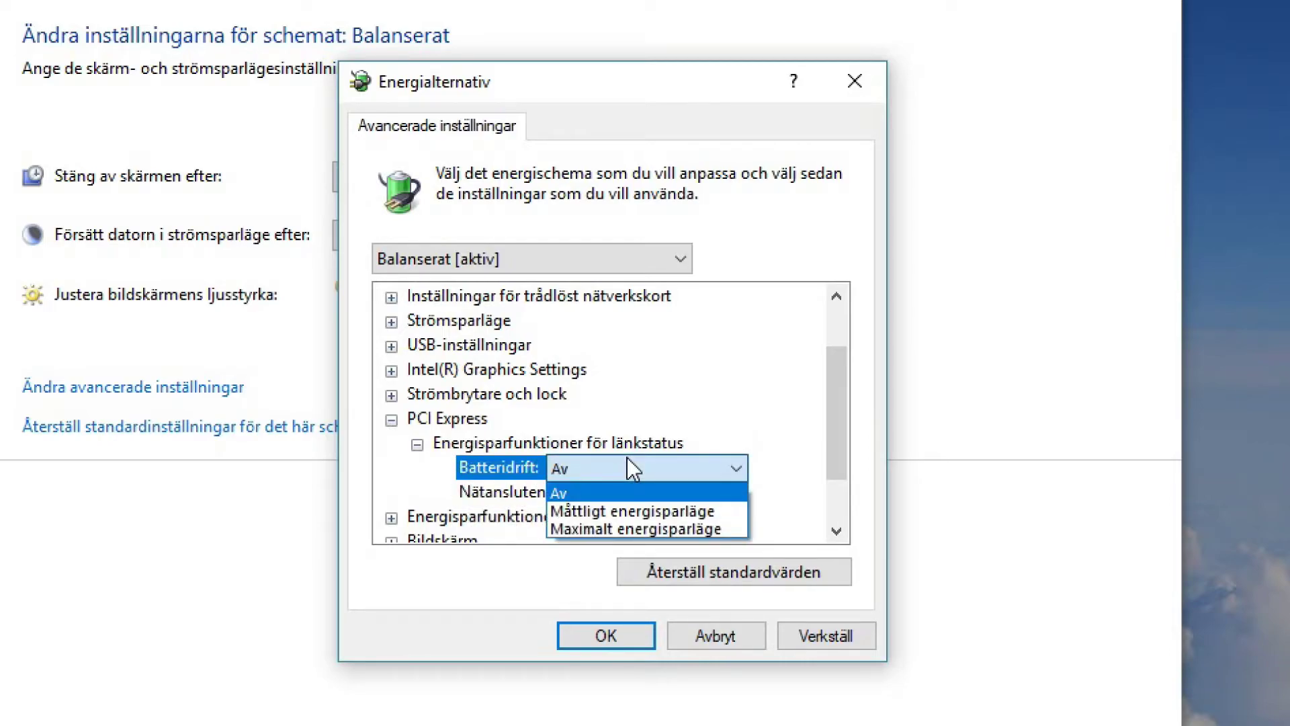
{"action": "left_click", "coordinate": [627, 460]}
{"action": "left_click", "coordinate": [614, 460]}
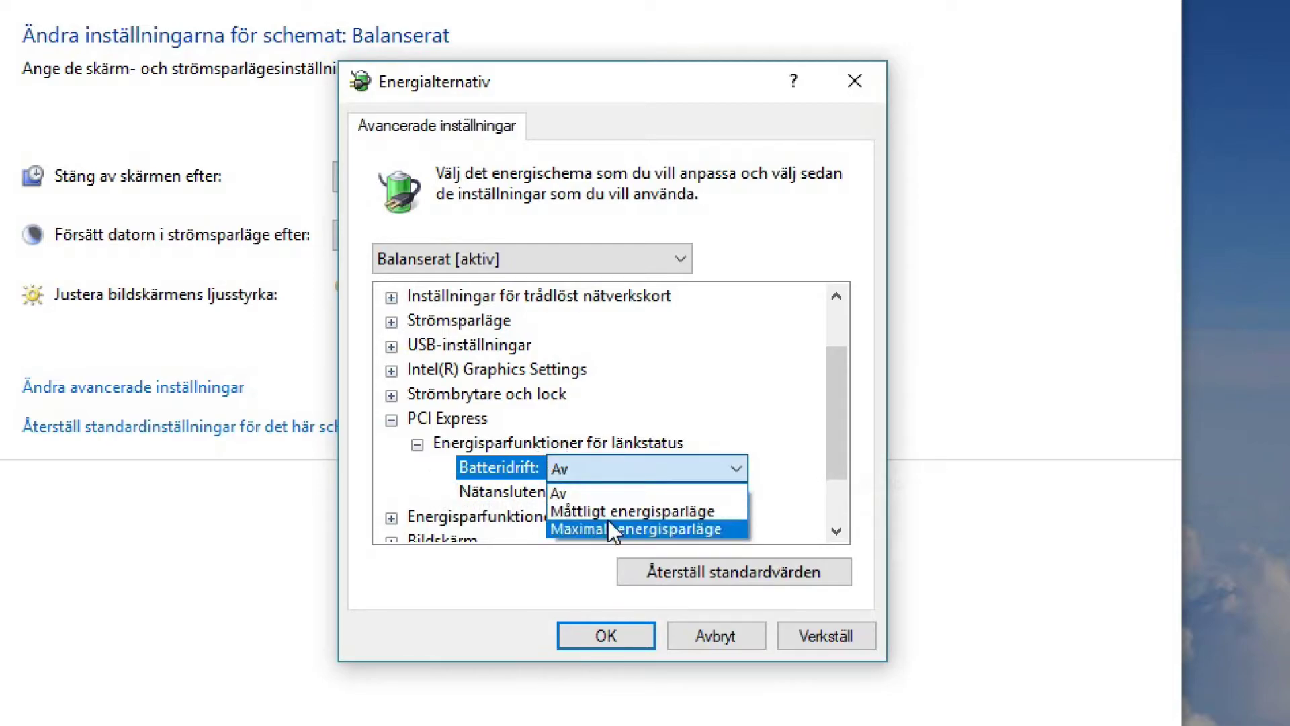
{"action": "left_click", "coordinate": [635, 492]}
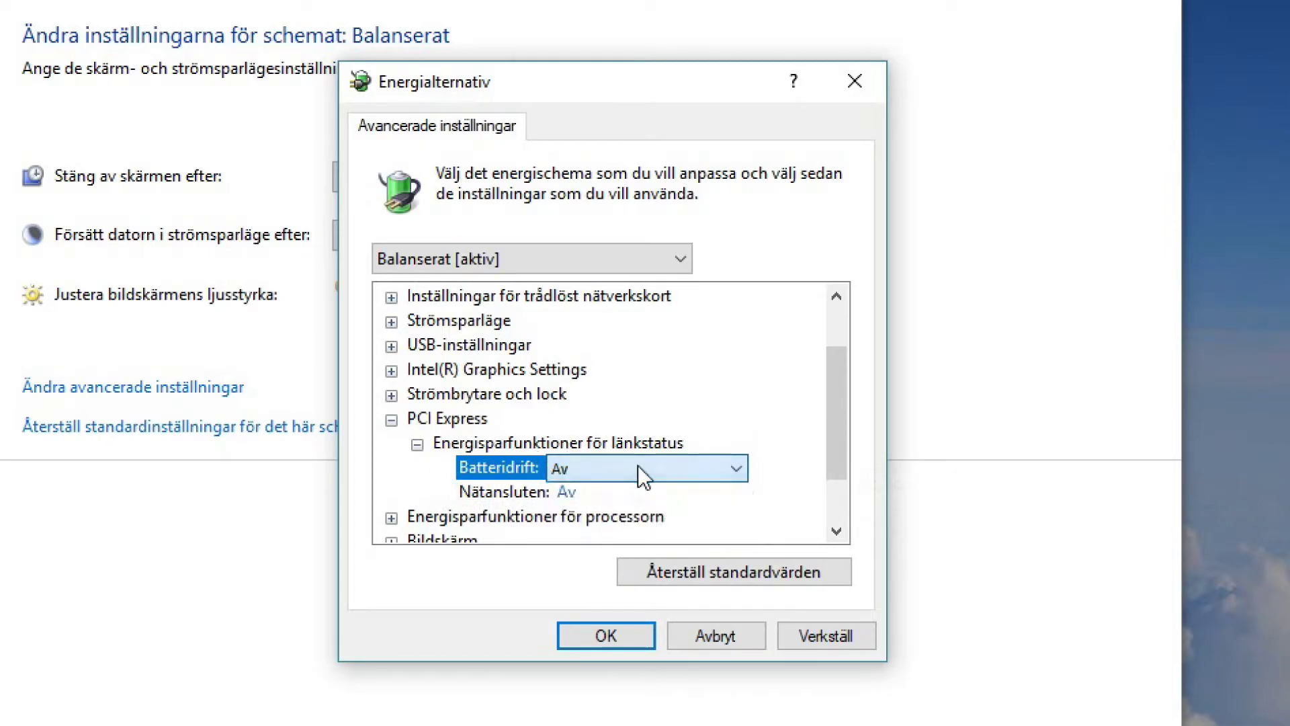
{"action": "left_click", "coordinate": [392, 421]}
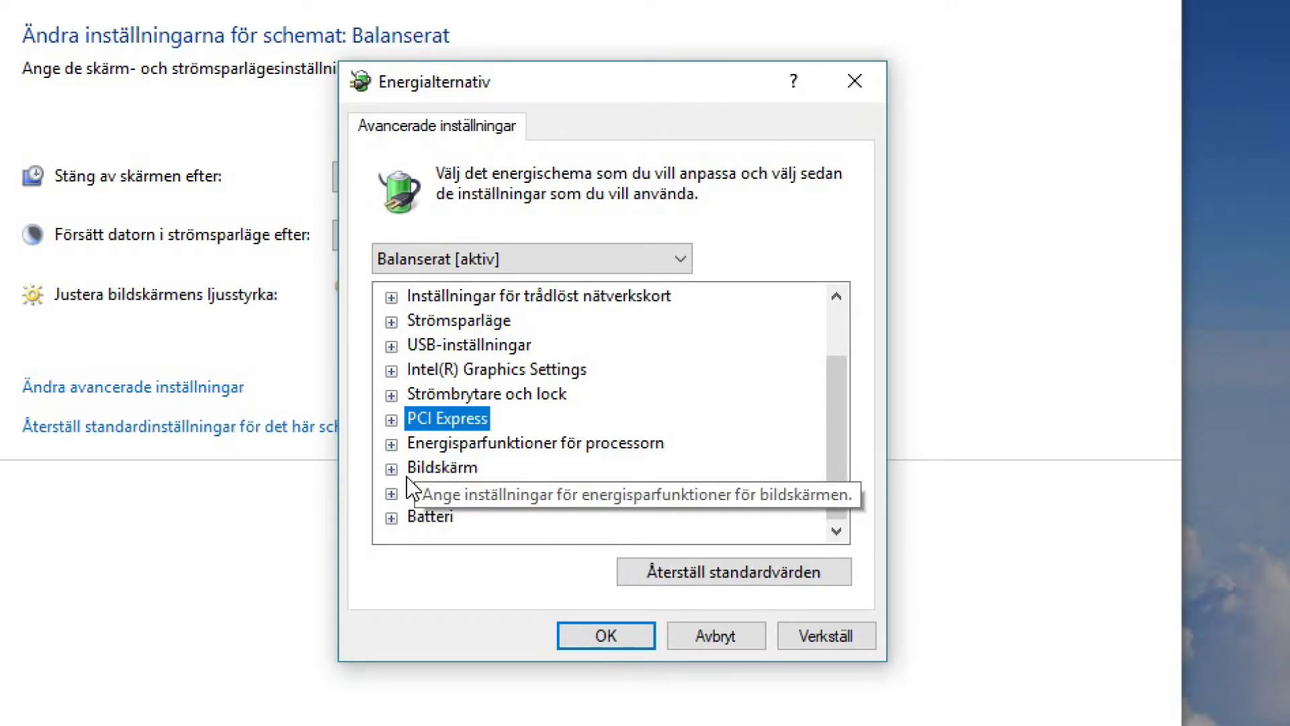
- Check Minsta processortillstånd under Energisparfunktioner för processorn for battery and plugged-in use, and collapse that setting
{"action": "left_click", "coordinate": [391, 445]}
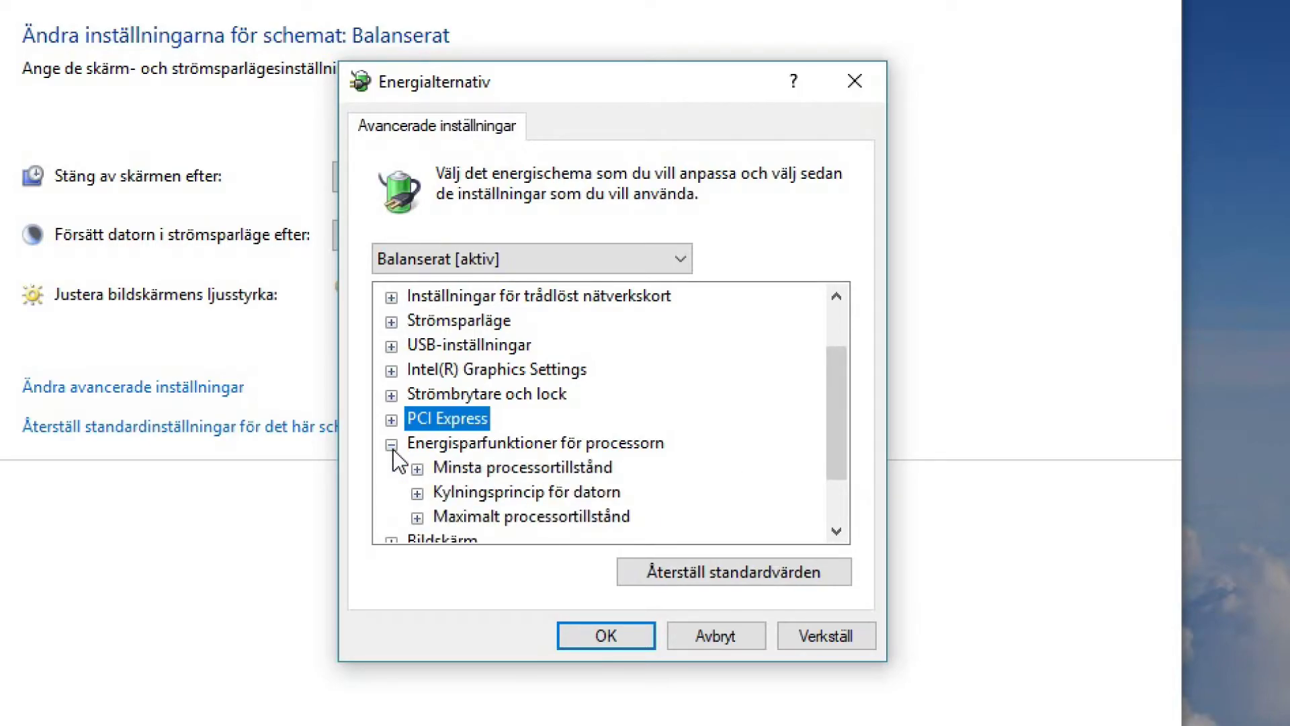
{"action": "left_click", "coordinate": [391, 445]}
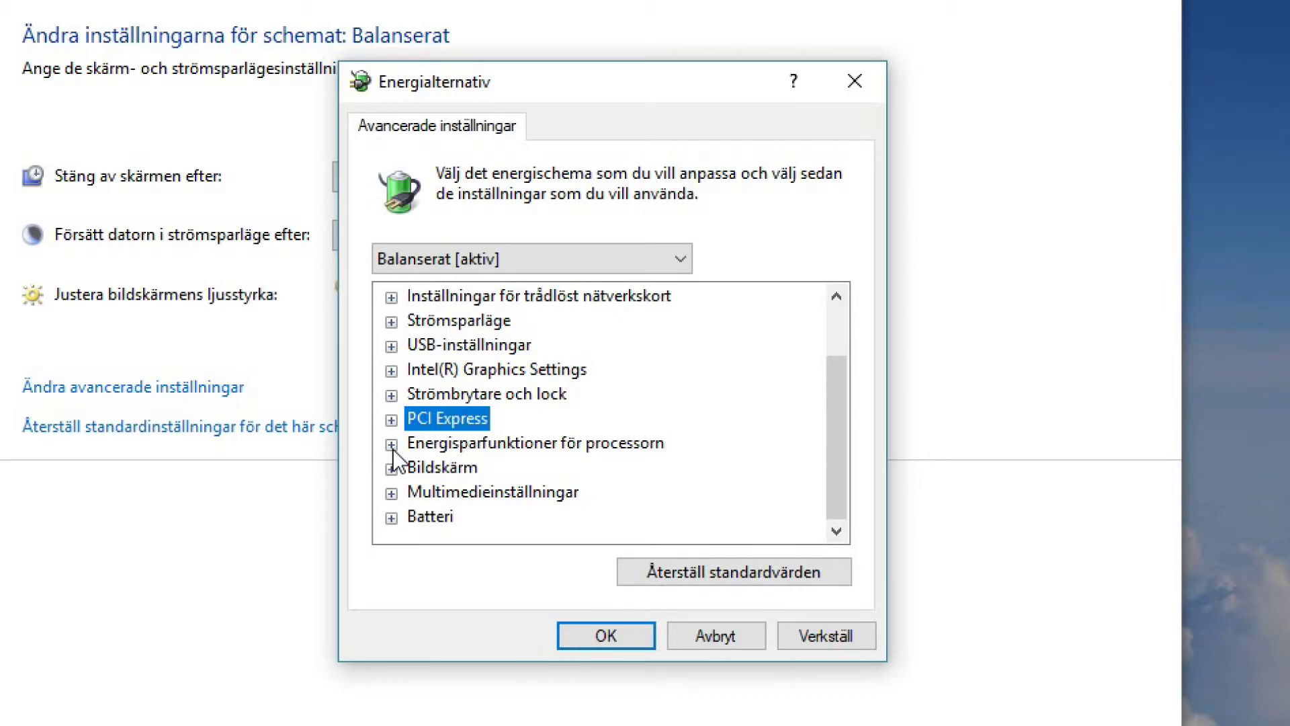
{"action": "left_click", "coordinate": [446, 445]}
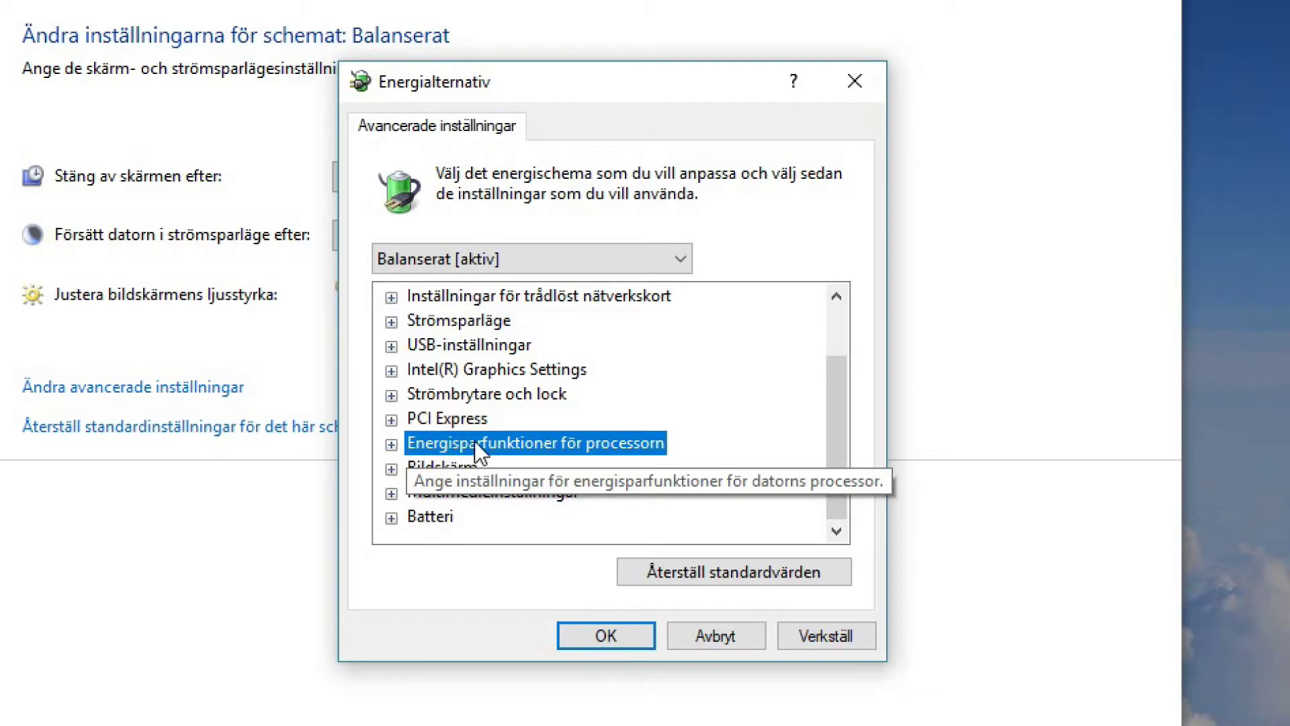
{"action": "left_click", "coordinate": [390, 444]}
{"action": "scroll", "coordinate": [769, 464], "scroll_direction": "down", "scroll_amount": 1}
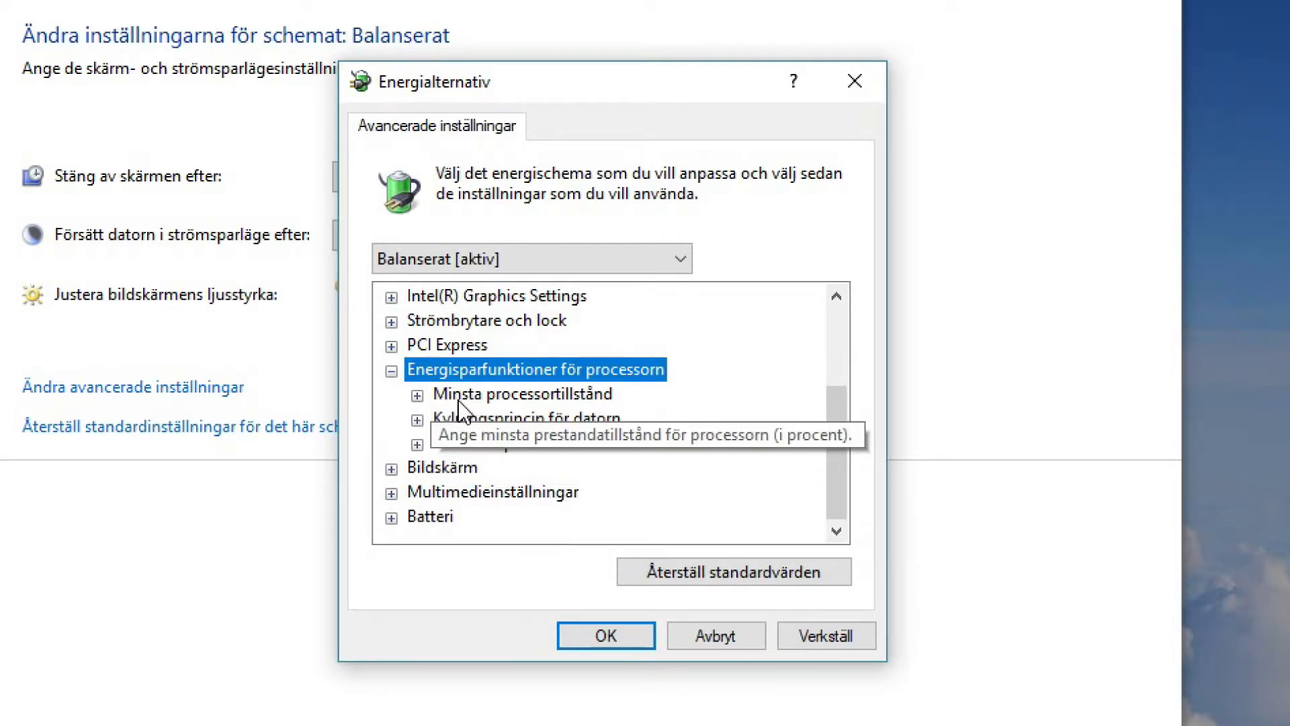
{"action": "left_click", "coordinate": [417, 396]}
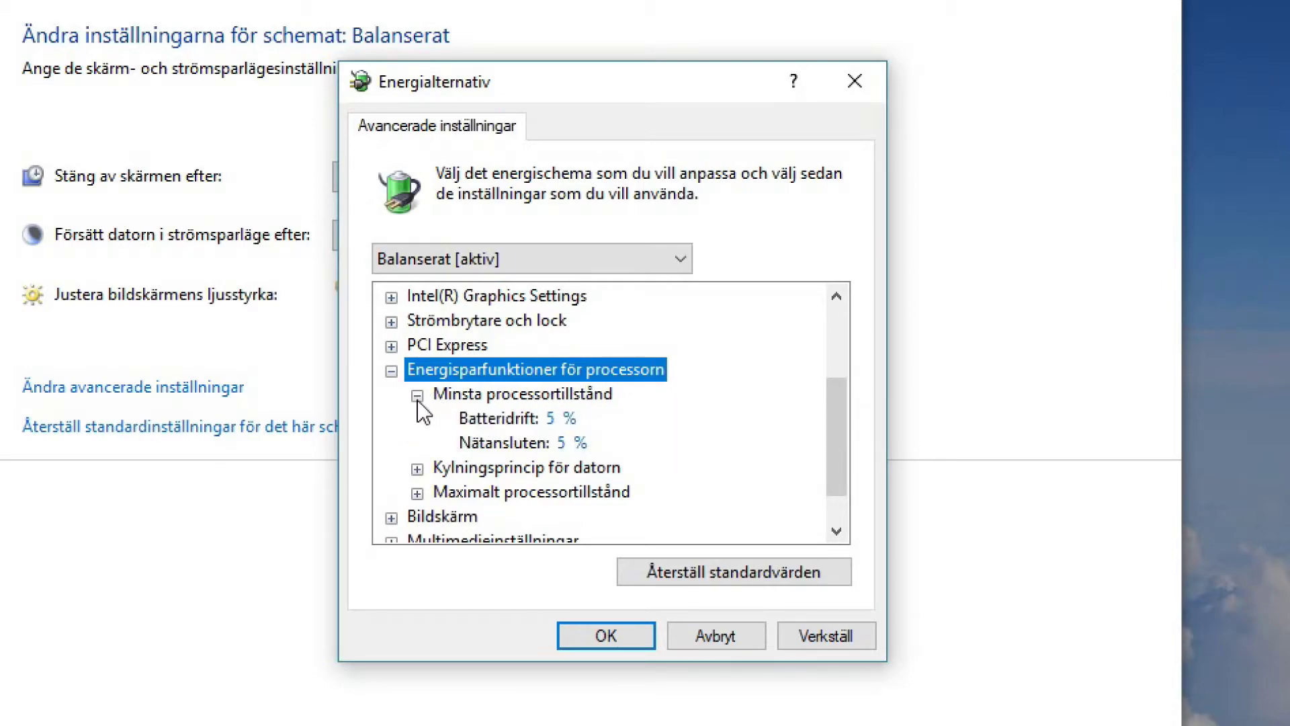
{"action": "left_click", "coordinate": [417, 396]}
- Look over the Kylningsprincip för datorn choices for Batteridrift and Nätansluten, and collapse that setting
{"action": "left_click", "coordinate": [416, 420]}
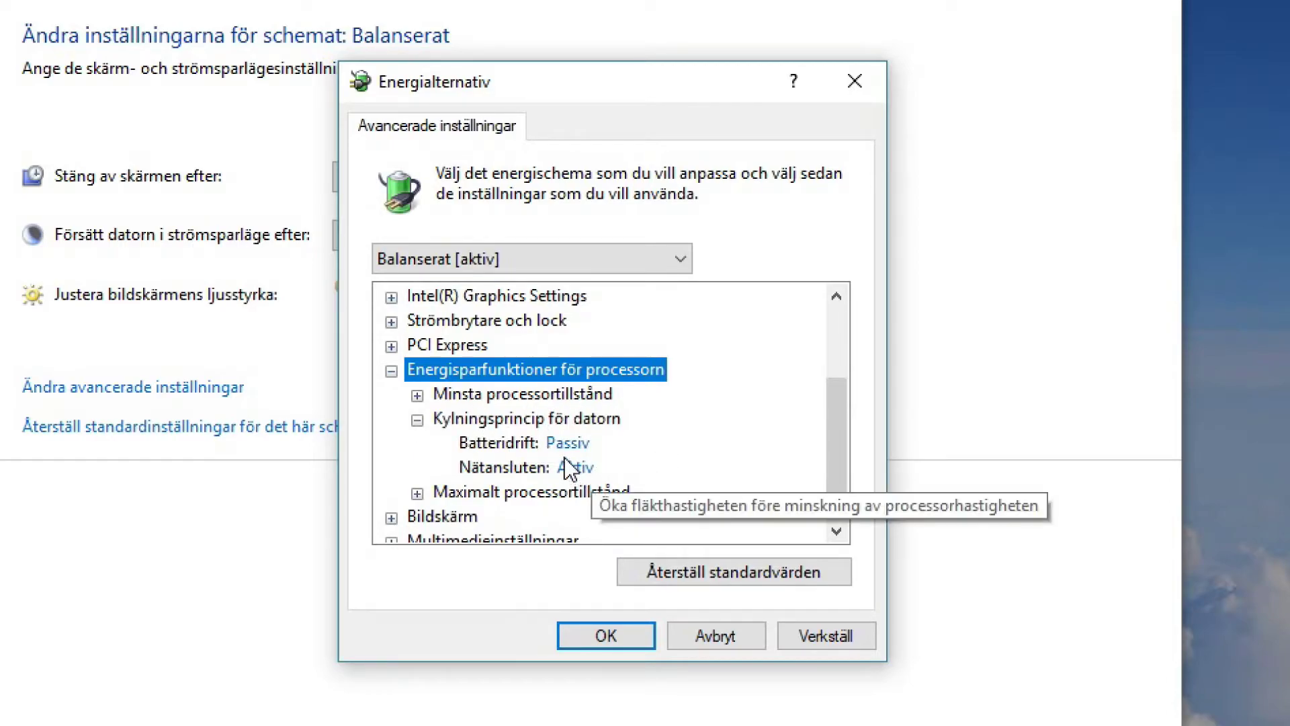
{"action": "left_click", "coordinate": [582, 443]}
{"action": "left_click", "coordinate": [605, 438]}
{"action": "left_click", "coordinate": [605, 438]}
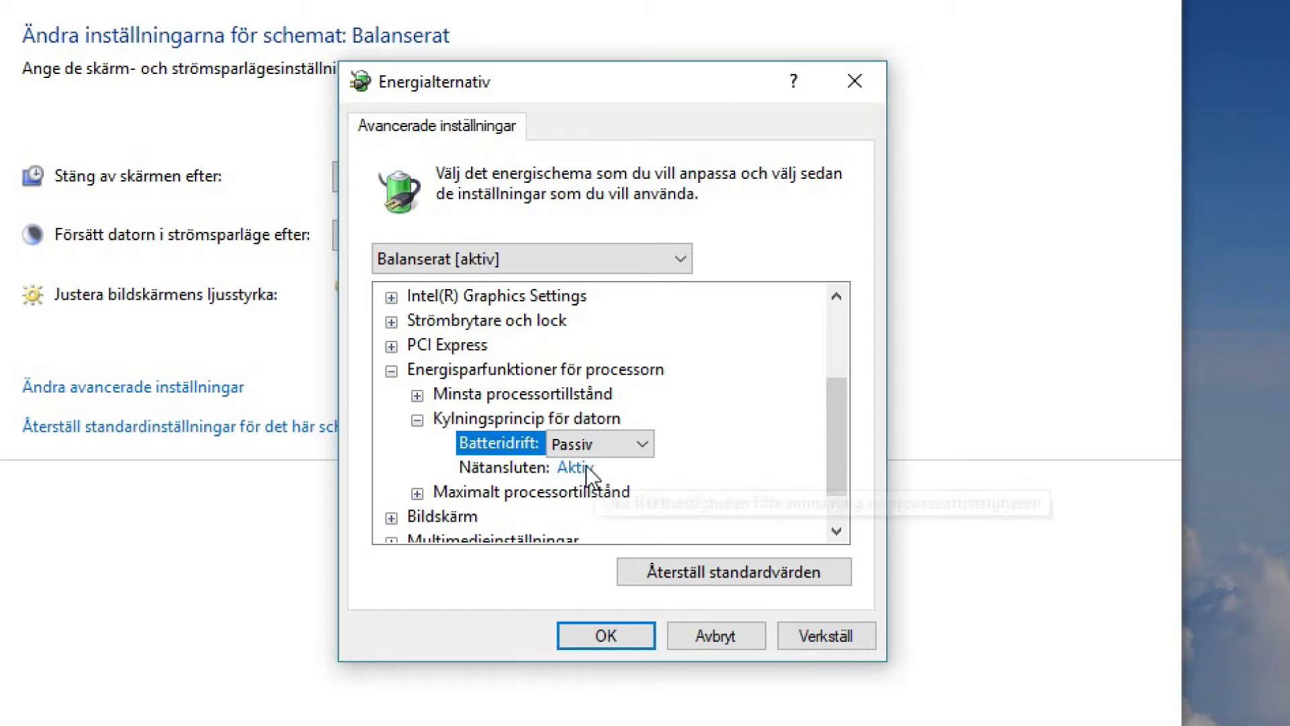
{"action": "left_click", "coordinate": [526, 474]}
{"action": "left_click", "coordinate": [637, 470]}
{"action": "left_click", "coordinate": [592, 509]}
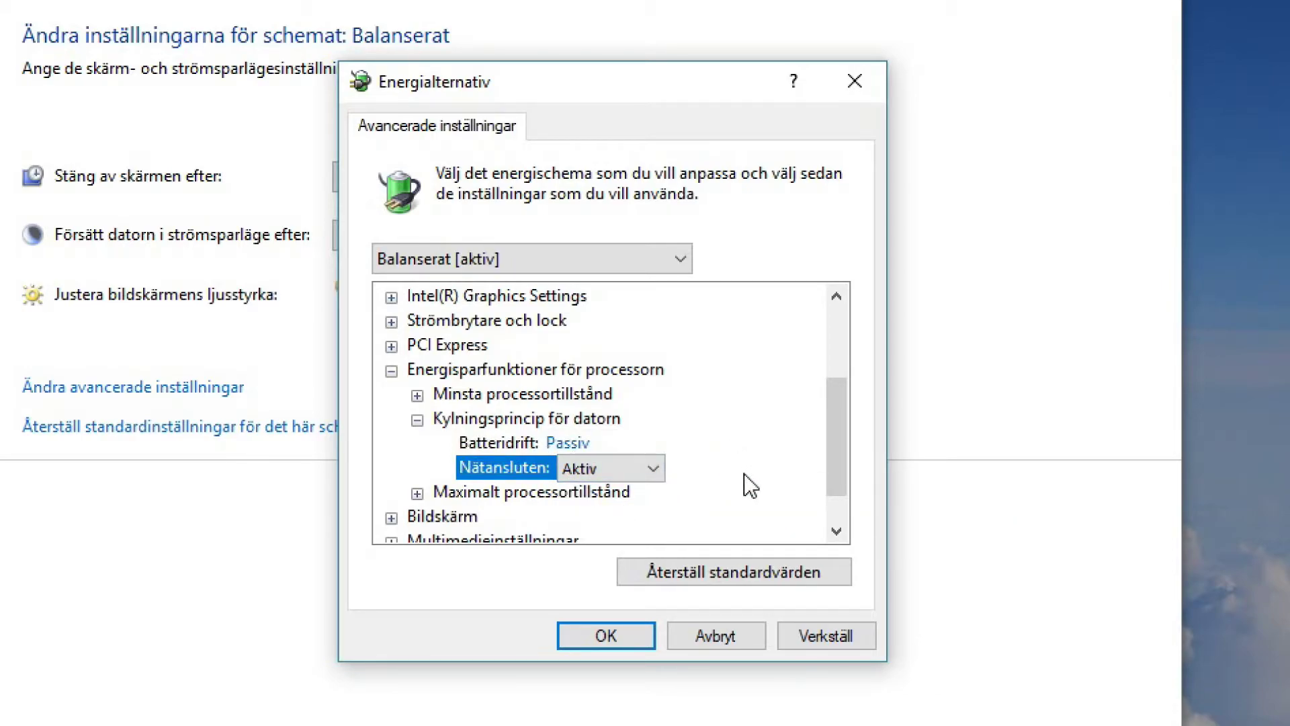
{"action": "left_click", "coordinate": [502, 445]}
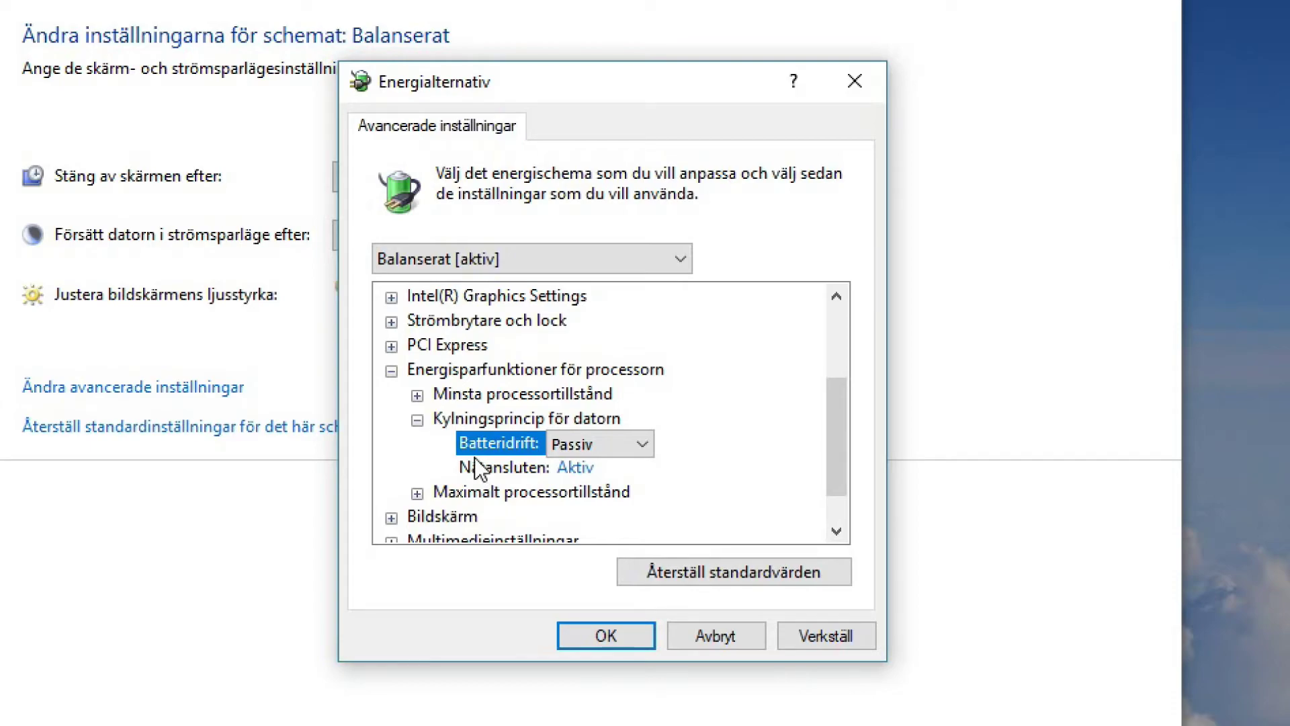
{"action": "left_click", "coordinate": [417, 420]}
- Try 70 % as the Batteridrift value of Maximalt processortillstånd and restore it to 100 %
{"action": "left_click", "coordinate": [415, 444]}
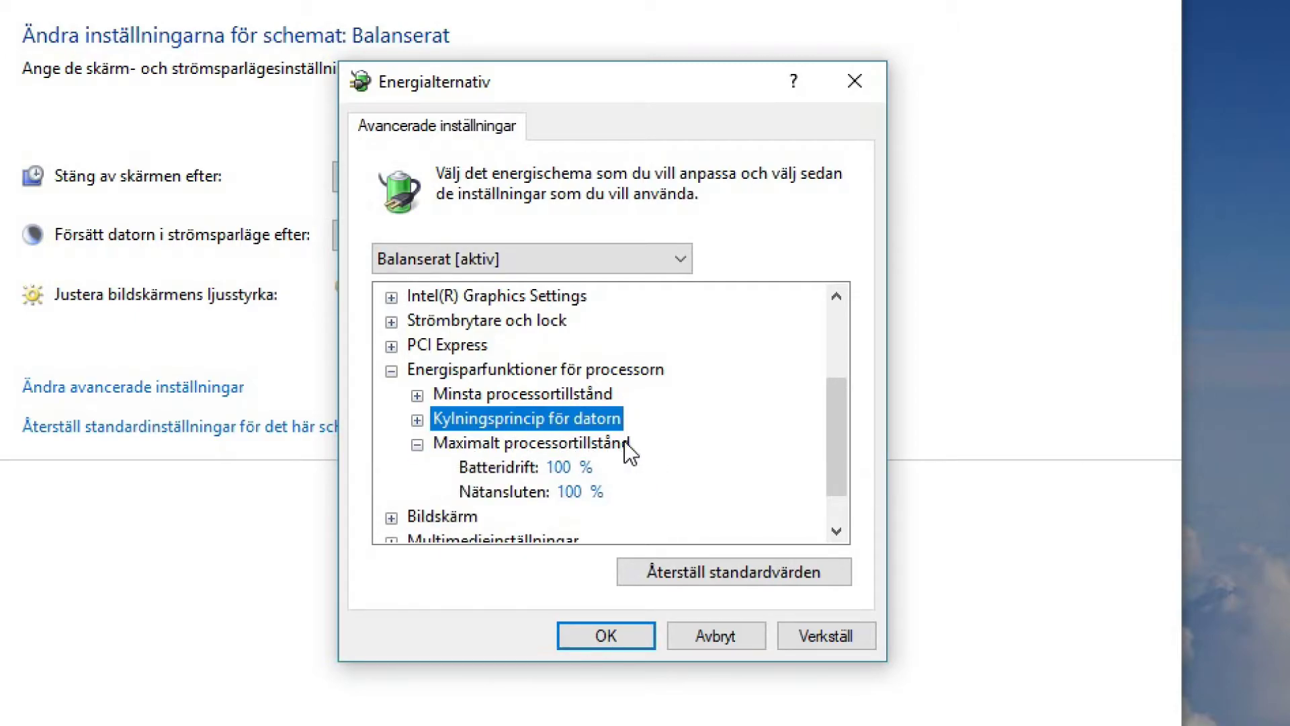
{"action": "scroll", "coordinate": [609, 479], "scroll_direction": "down", "scroll_amount": 1}
{"action": "left_click", "coordinate": [562, 418]}
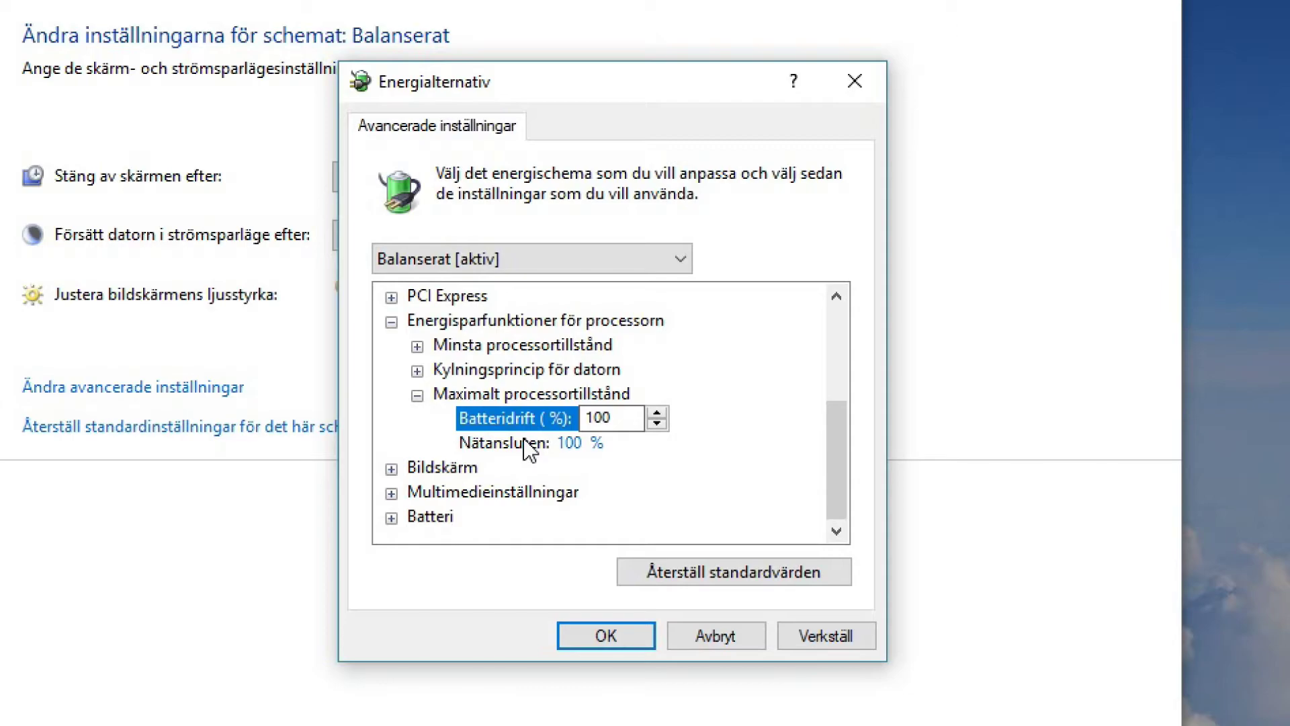
{"action": "left_click", "coordinate": [551, 418]}
{"action": "type", "text": "70"}
{"action": "left_click", "coordinate": [576, 415]}
{"action": "type", "text": "100"}
- Check the Nätansluten and Batteridrift percentages of Maximalt processortillstånd and collapse that setting
{"action": "left_click", "coordinate": [490, 442]}
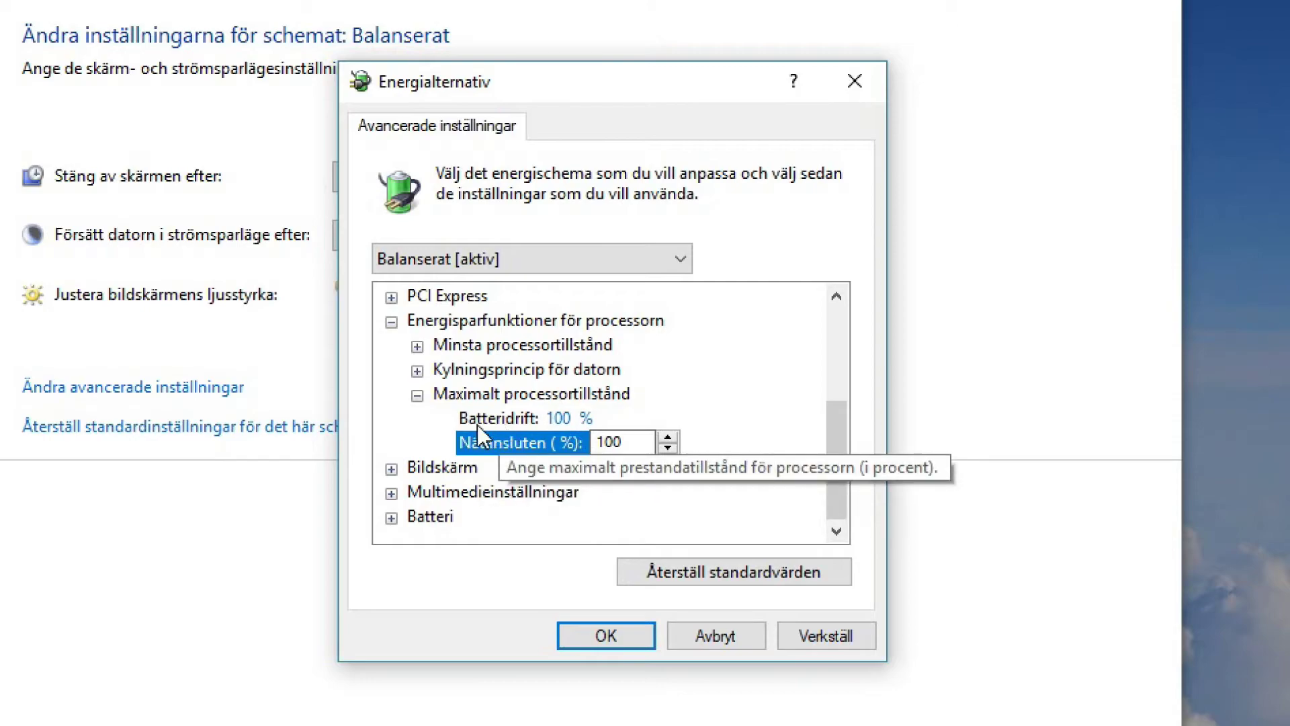
{"action": "left_click", "coordinate": [668, 437]}
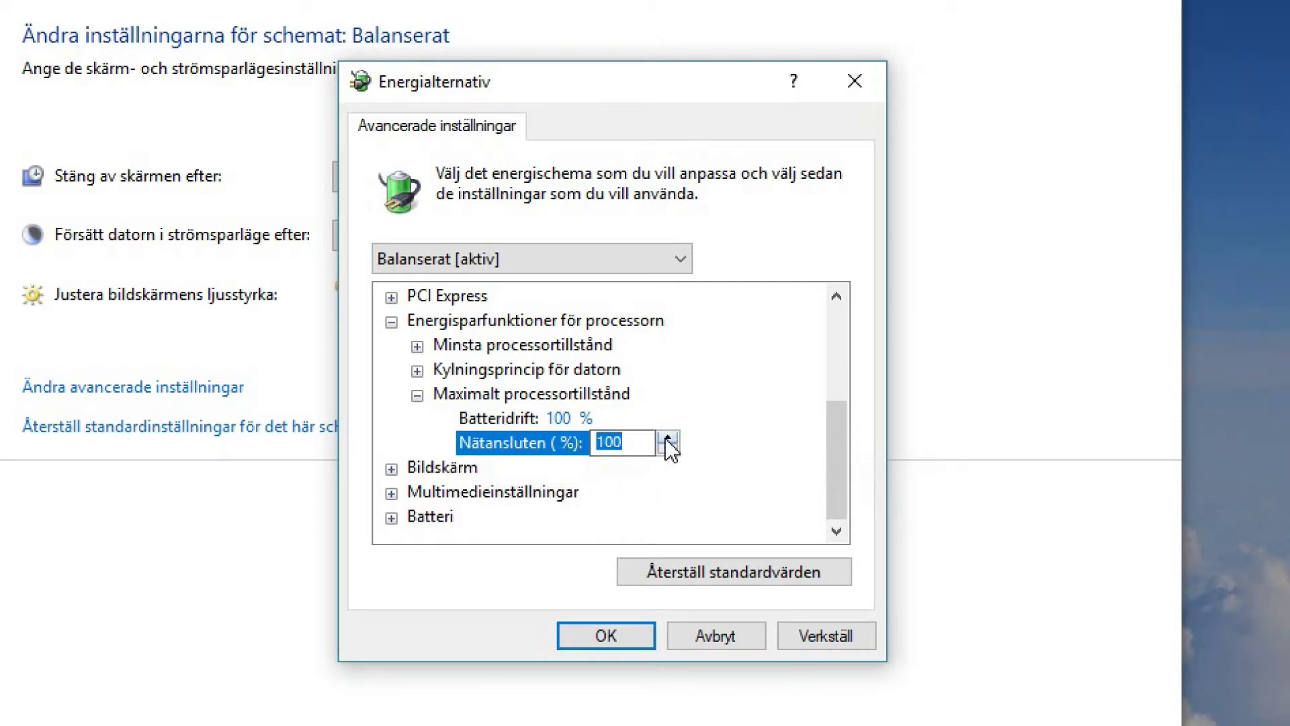
{"action": "left_click", "coordinate": [542, 418]}
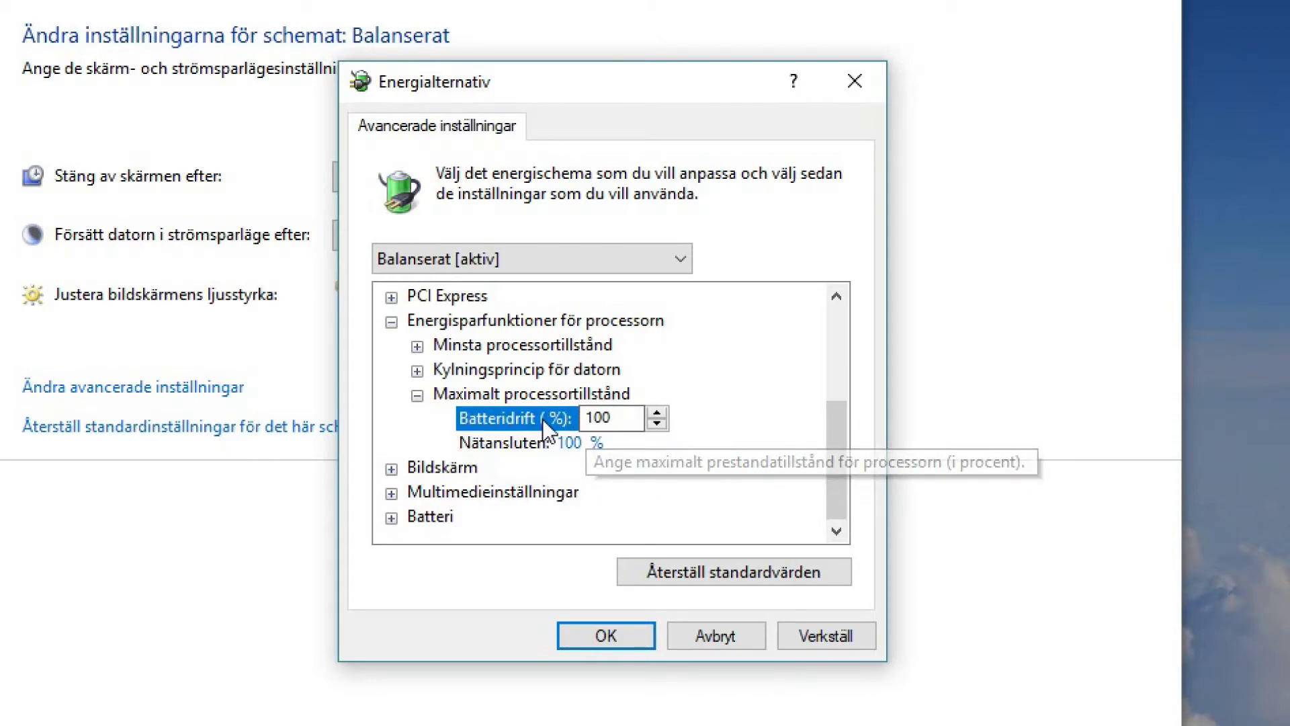
{"action": "left_click", "coordinate": [500, 443]}
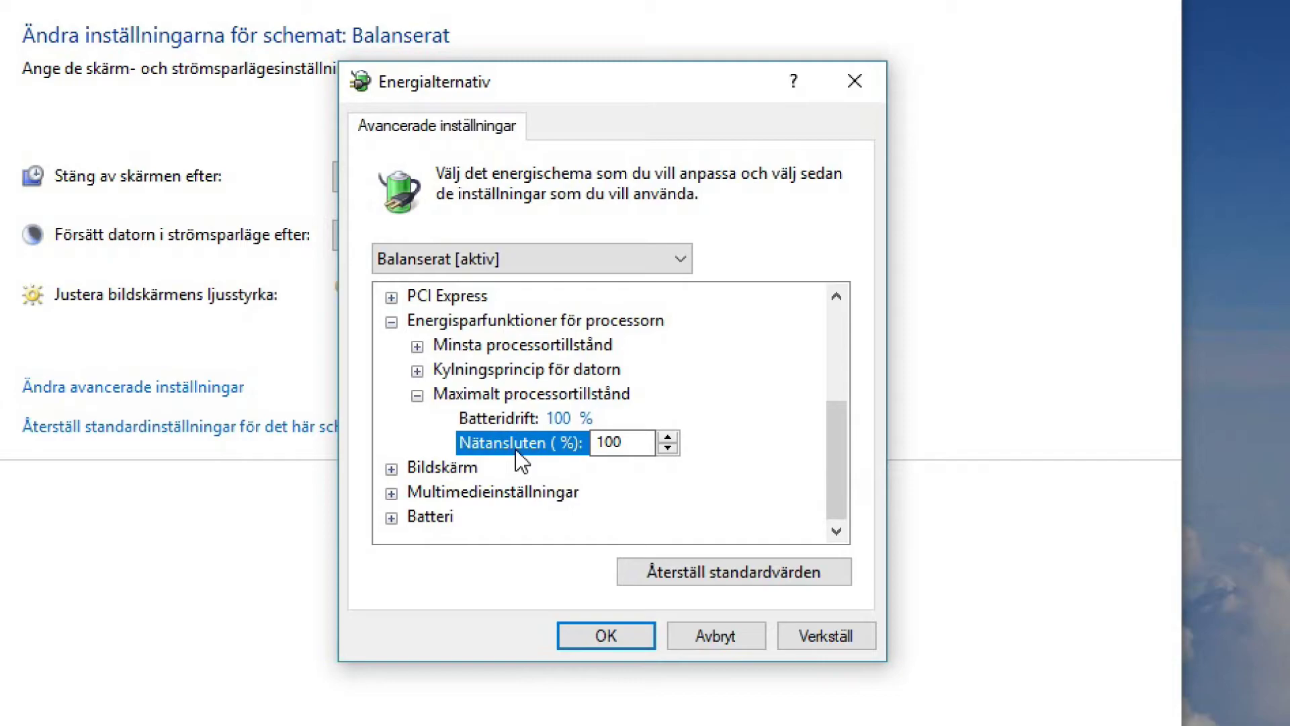
{"action": "left_click", "coordinate": [417, 395]}
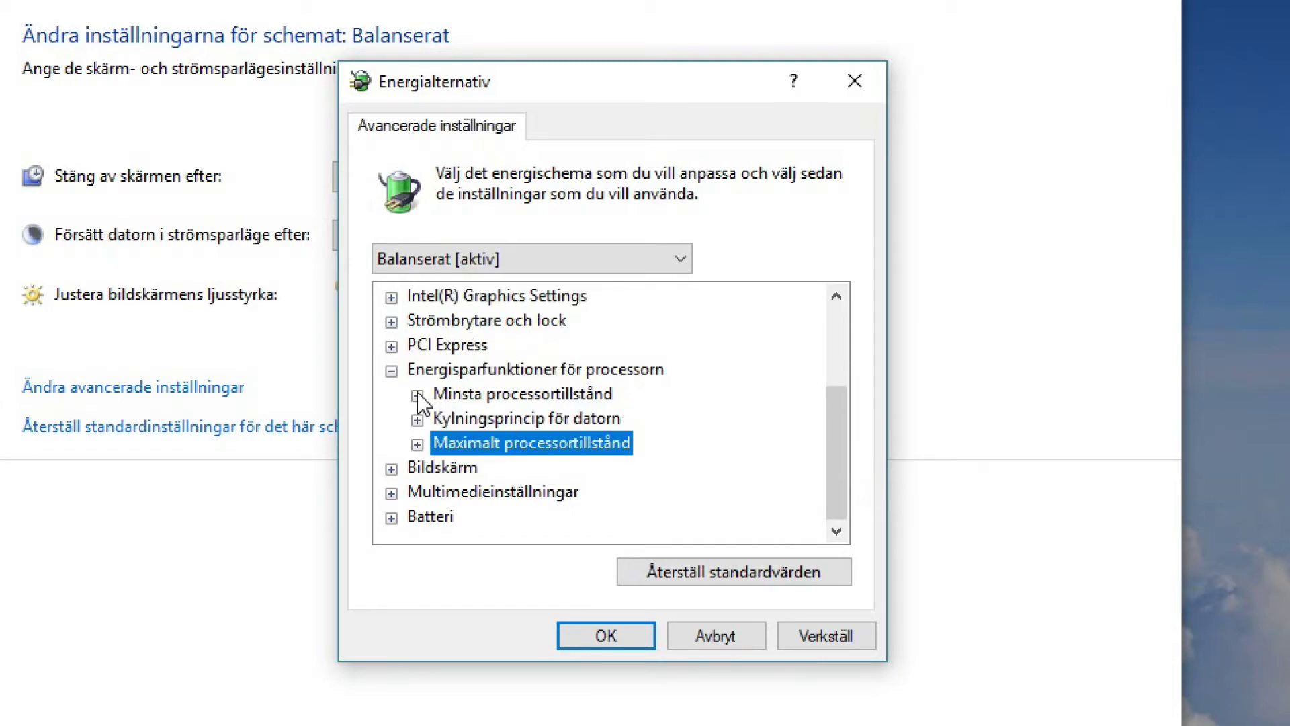
{"action": "left_click", "coordinate": [418, 442]}
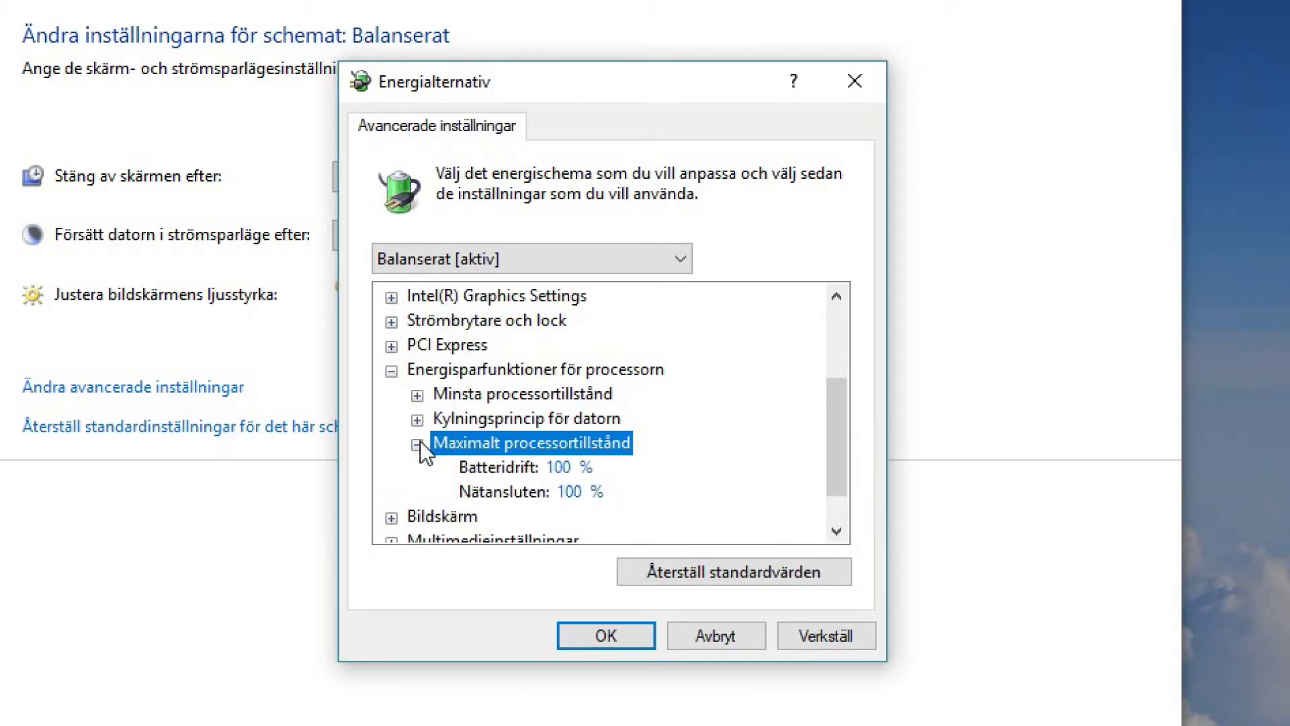
{"action": "left_click", "coordinate": [415, 445]}
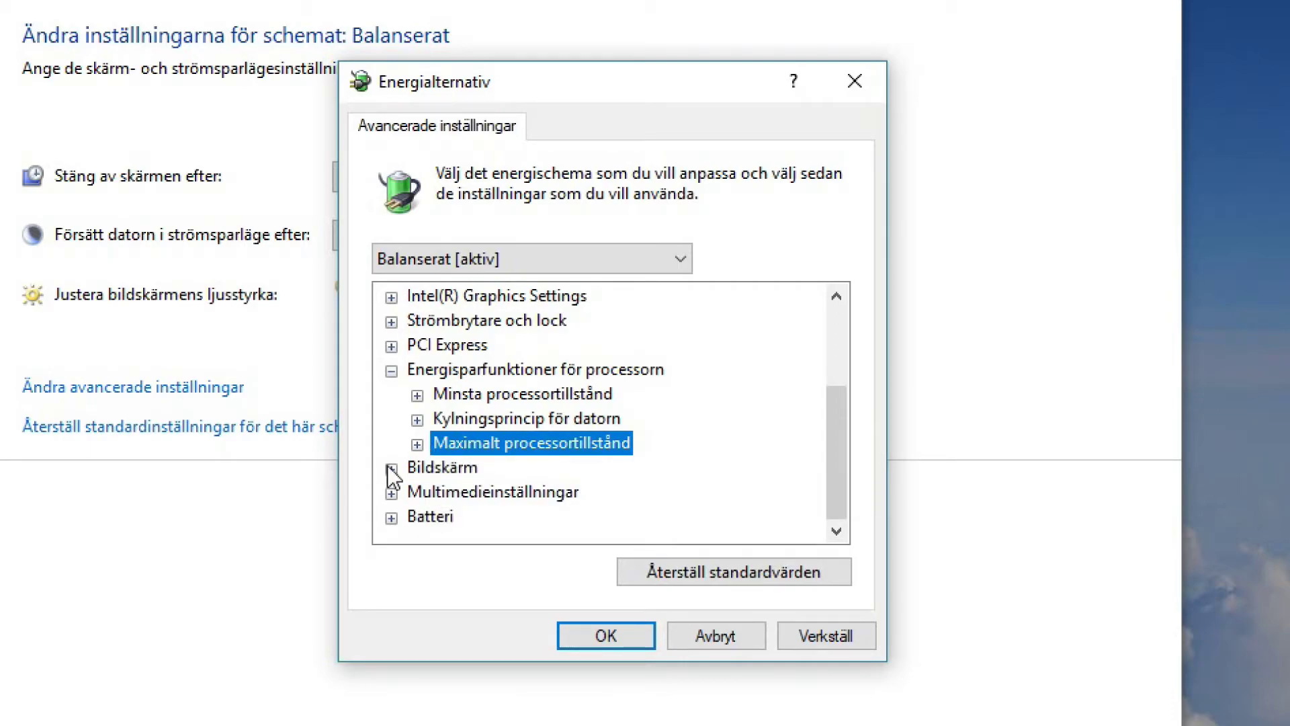
- Check Stäng av skärmen efter and Bildskärmens ljusstyrka under Bildskärm, collapsing each setting
{"action": "left_click", "coordinate": [389, 466]}
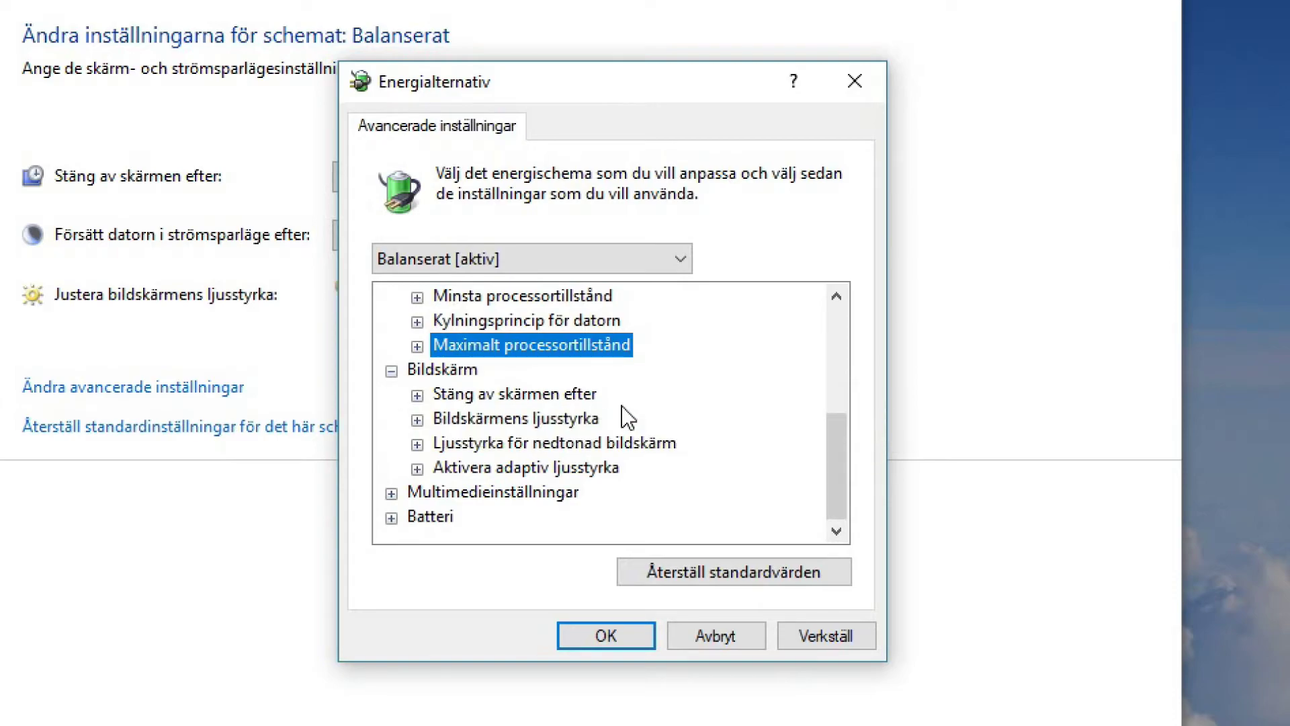
{"action": "left_click", "coordinate": [538, 402]}
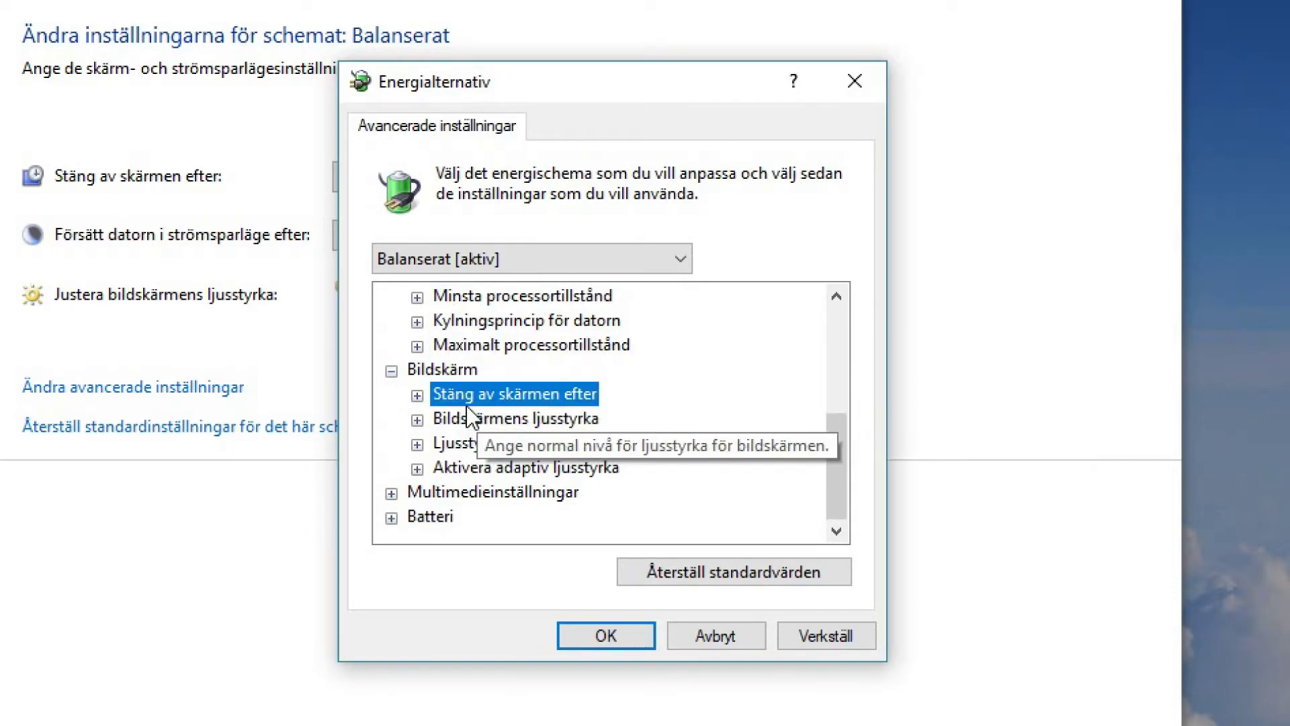
{"action": "left_click", "coordinate": [417, 394]}
{"action": "left_click", "coordinate": [417, 394]}
{"action": "left_click", "coordinate": [436, 418]}
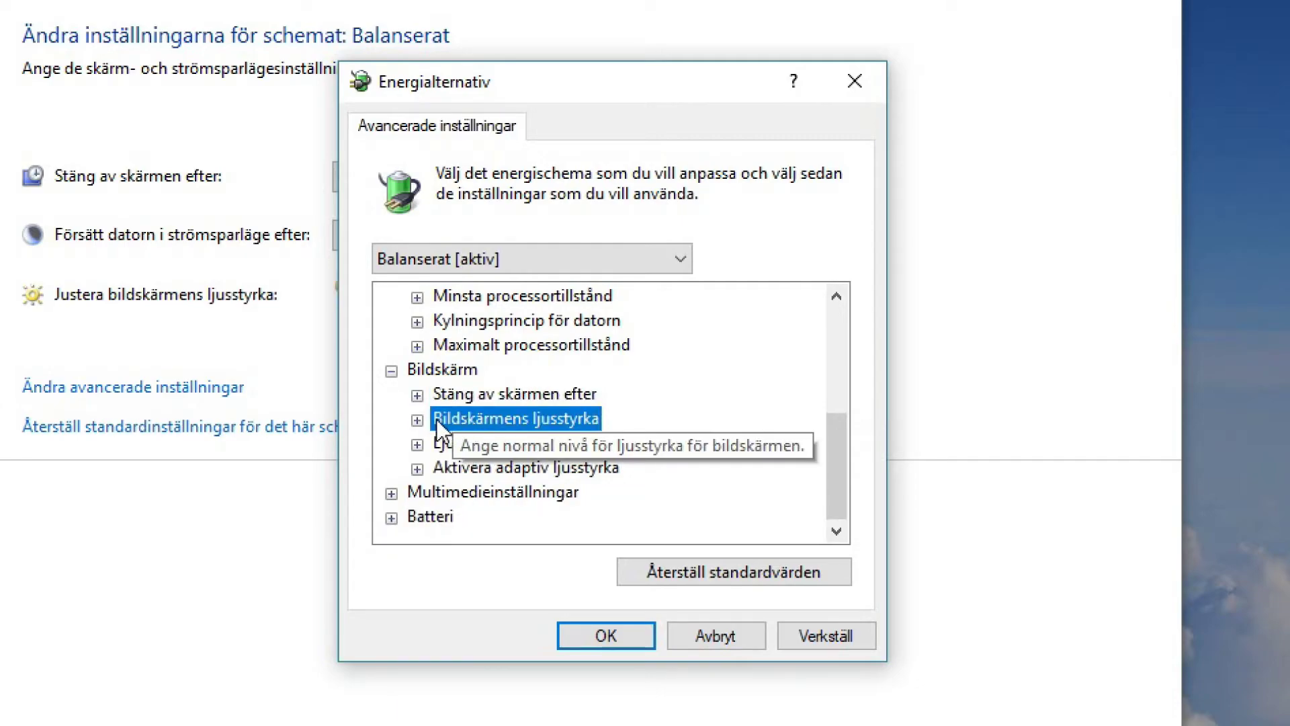
{"action": "left_click", "coordinate": [417, 419]}
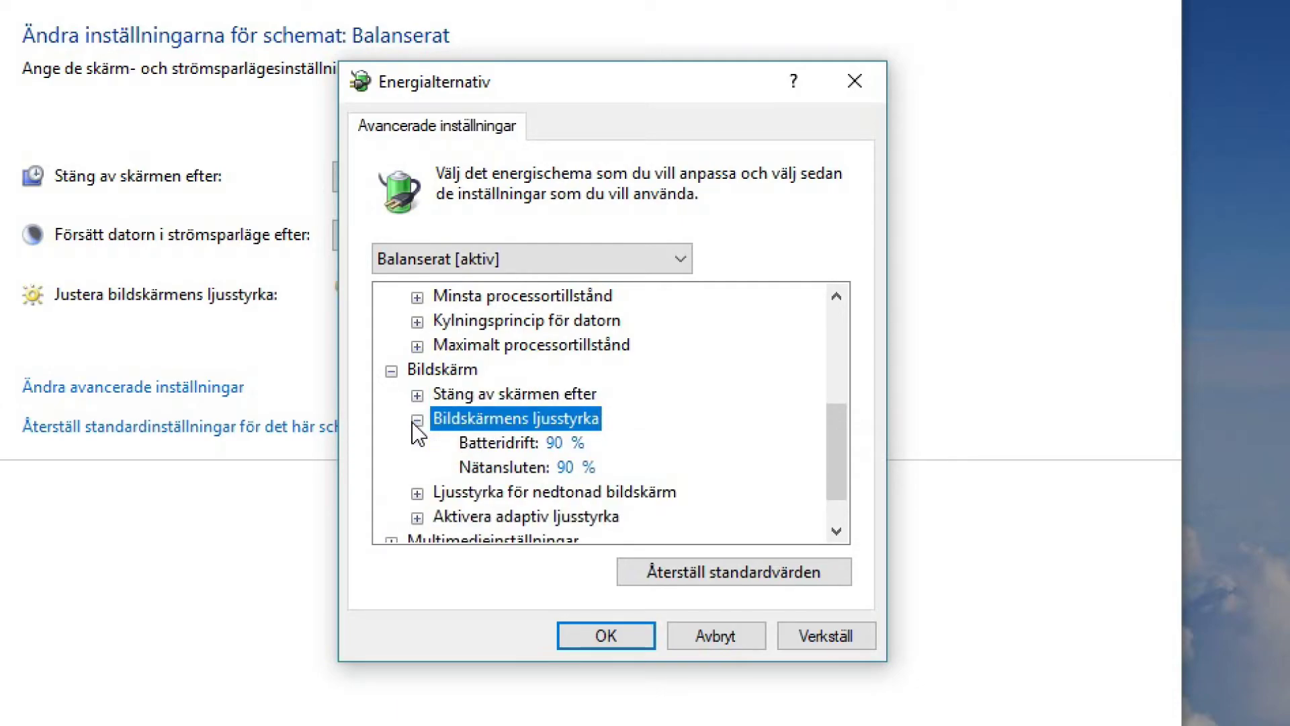
{"action": "left_click", "coordinate": [417, 420]}
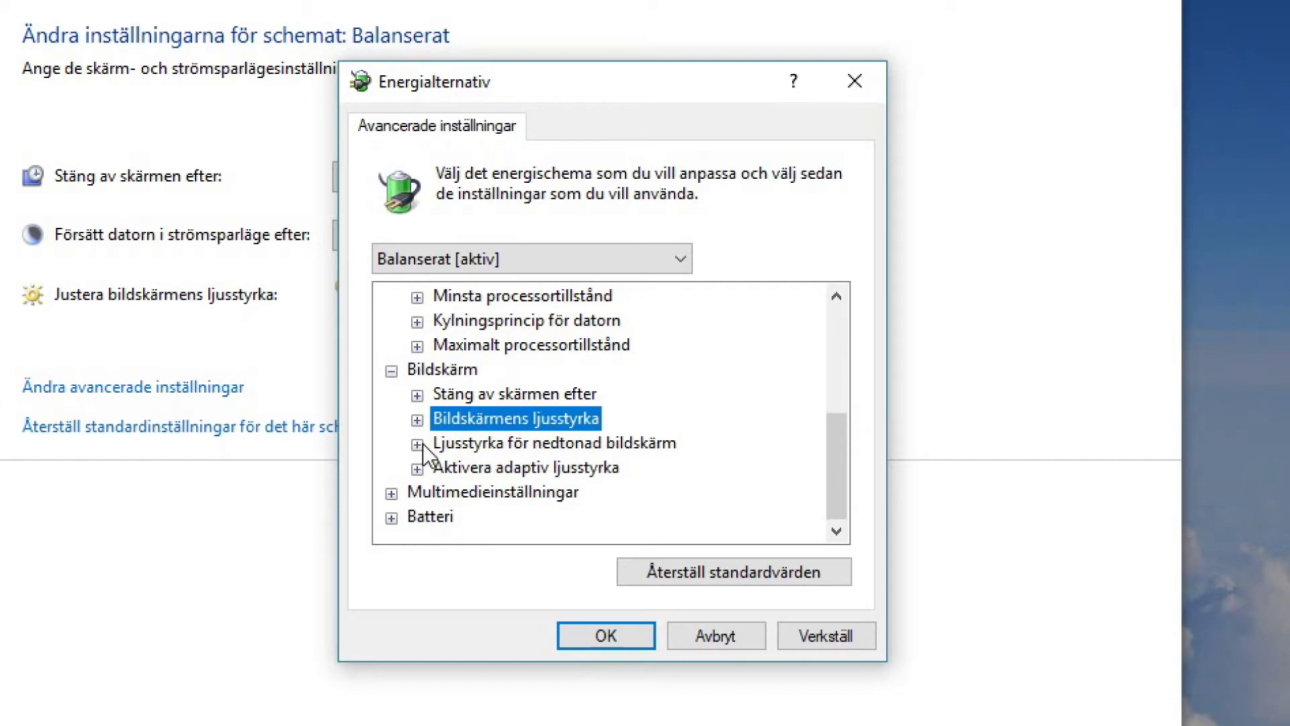
- Check Ljusstyrka för nedtonad bildskärm and Aktivera adaptiv ljusstyrka, and collapse the Bildskärm category
{"action": "left_click", "coordinate": [417, 445]}
{"action": "left_click", "coordinate": [417, 445]}
{"action": "left_click", "coordinate": [417, 468]}
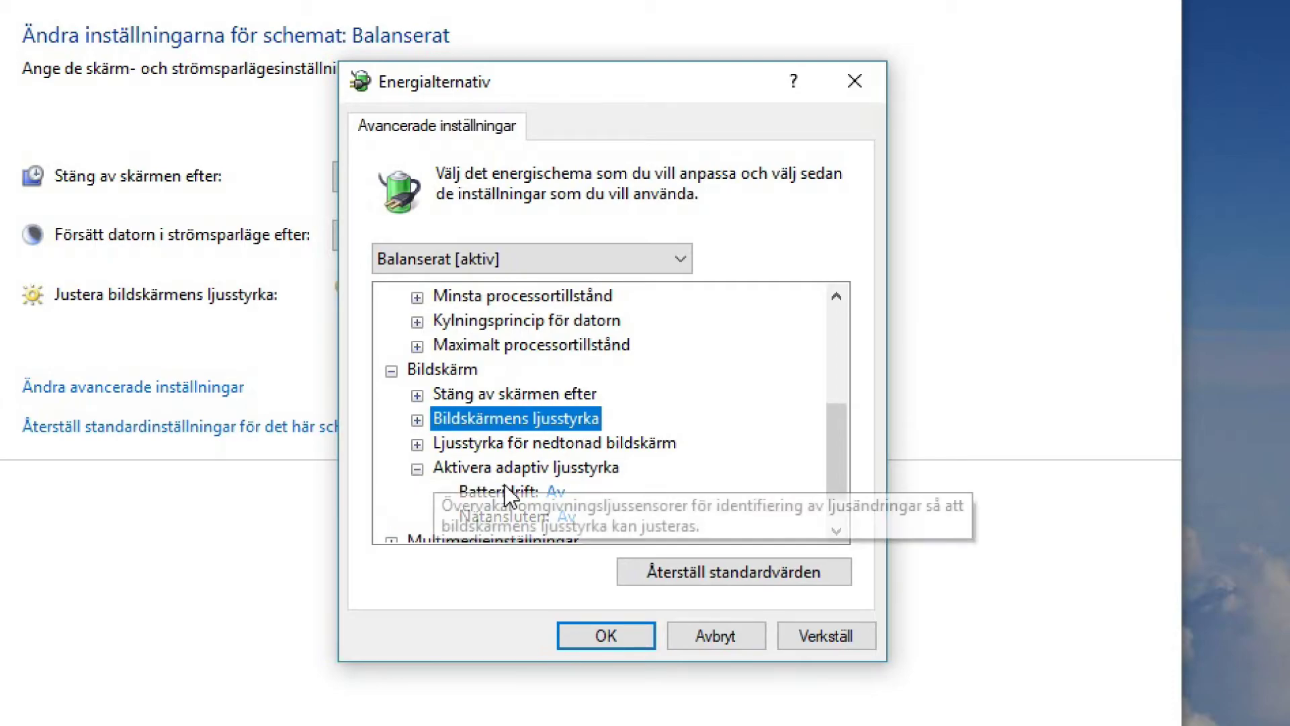
{"action": "scroll", "coordinate": [618, 491], "scroll_direction": "down", "scroll_amount": 1}
{"action": "left_click", "coordinate": [418, 419]}
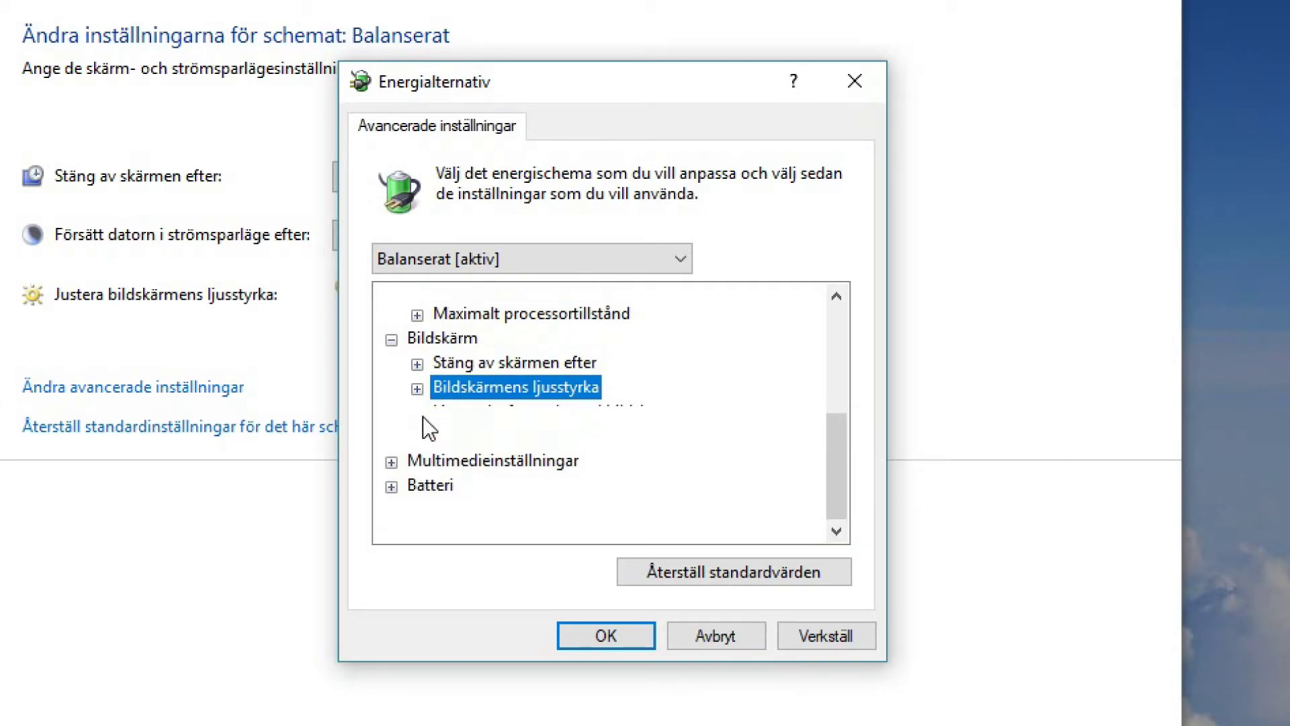
{"action": "left_click", "coordinate": [391, 370]}
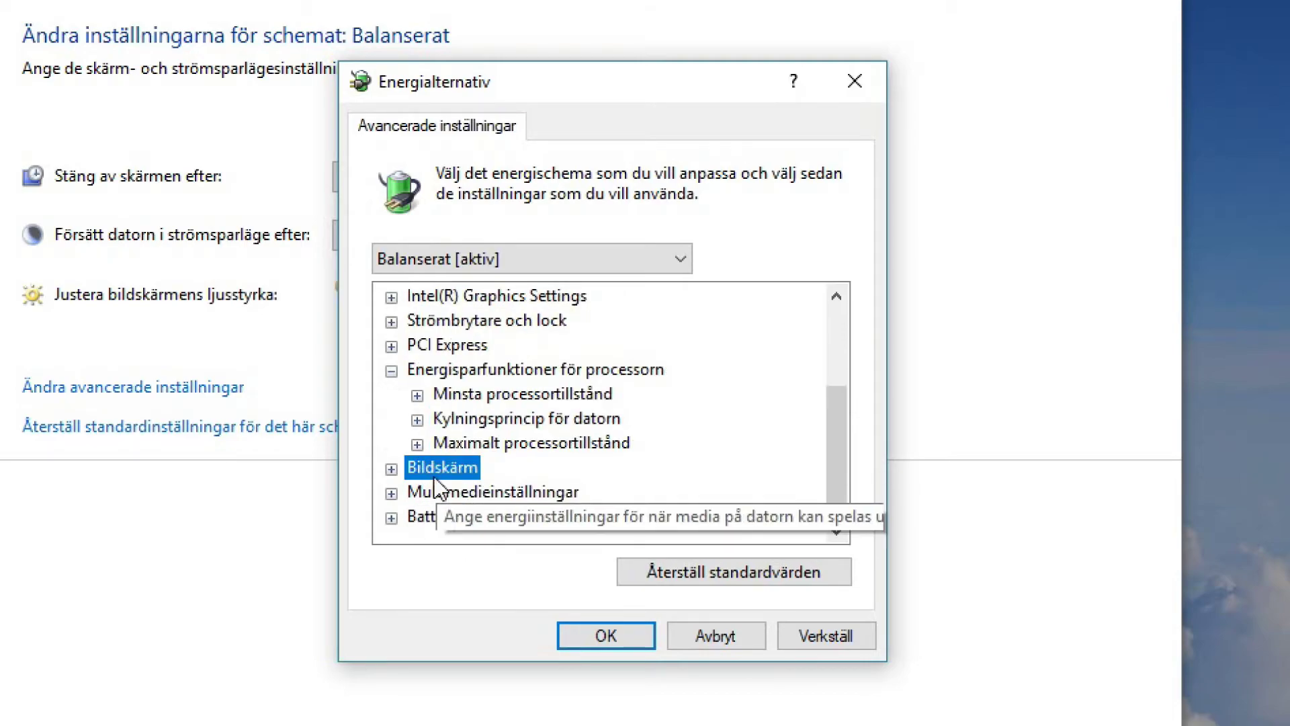
- Check the Batteridrift and Nätansluten values of När media delas under Multimedieinställningar, and collapse that setting
{"action": "left_click", "coordinate": [526, 493]}
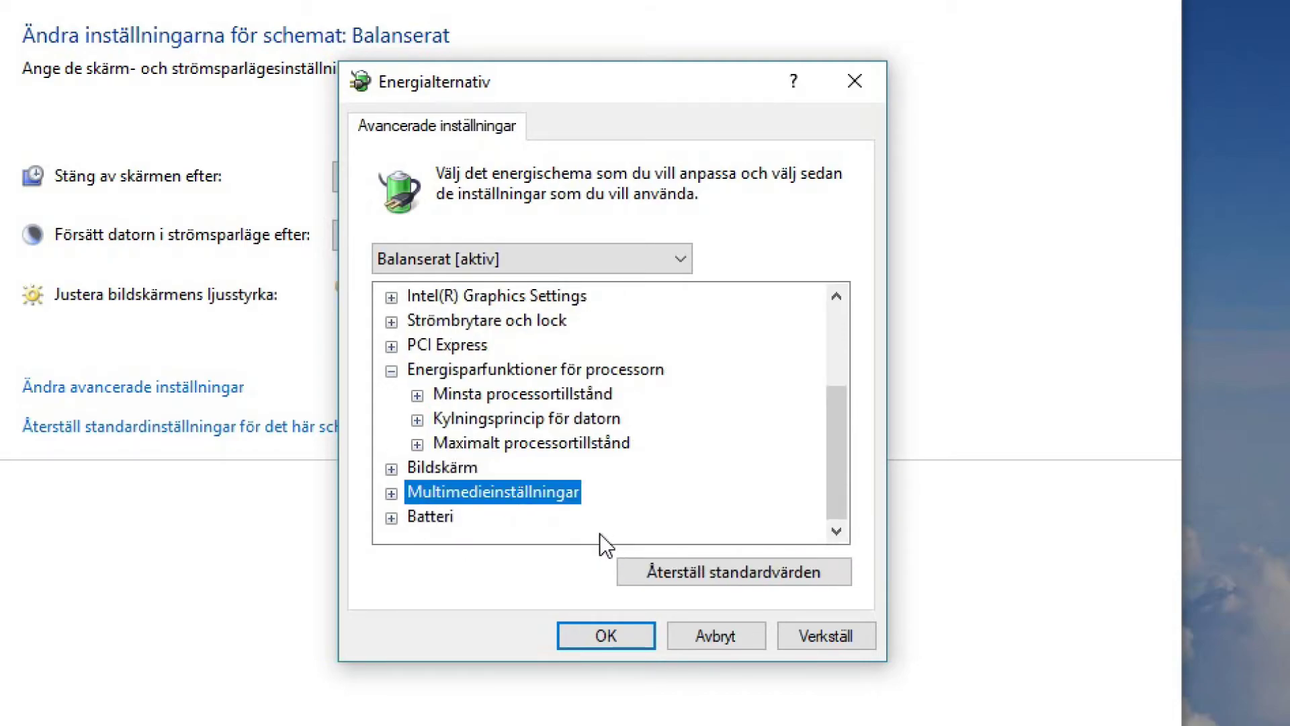
{"action": "left_click", "coordinate": [391, 494]}
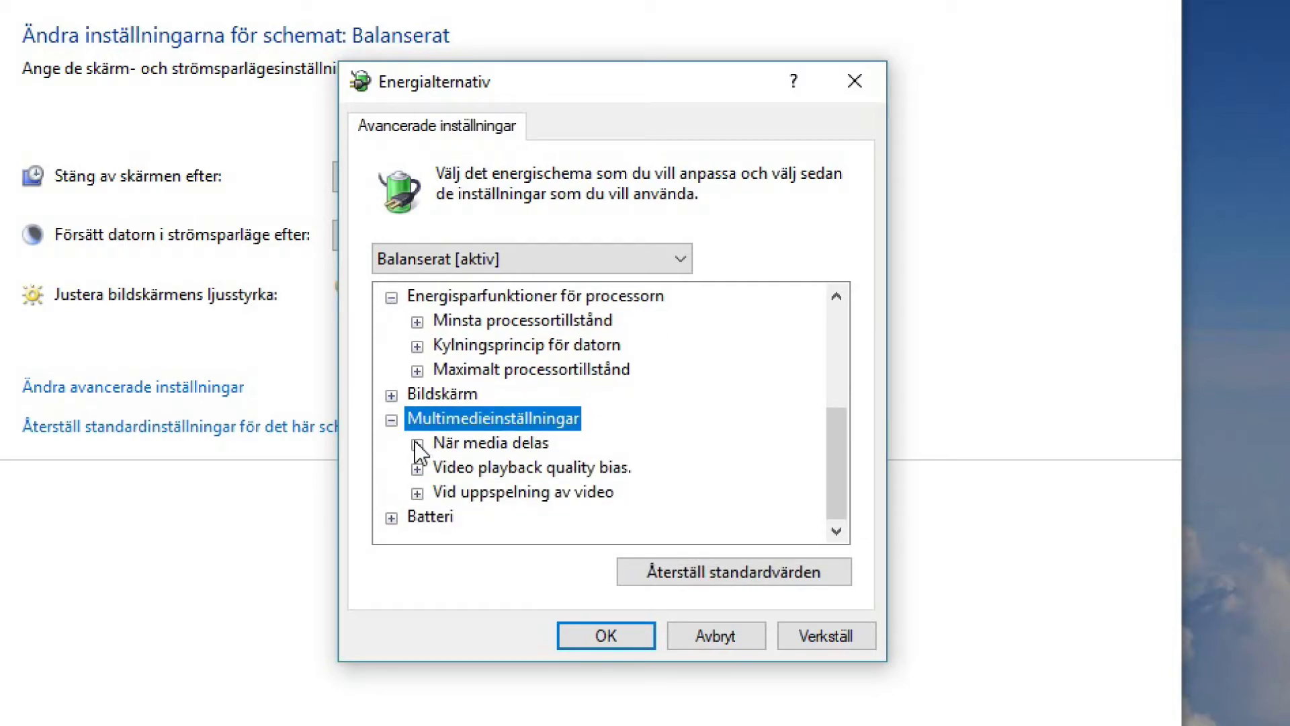
{"action": "left_click", "coordinate": [418, 444]}
{"action": "scroll", "coordinate": [729, 491], "scroll_direction": "down", "scroll_amount": 1}
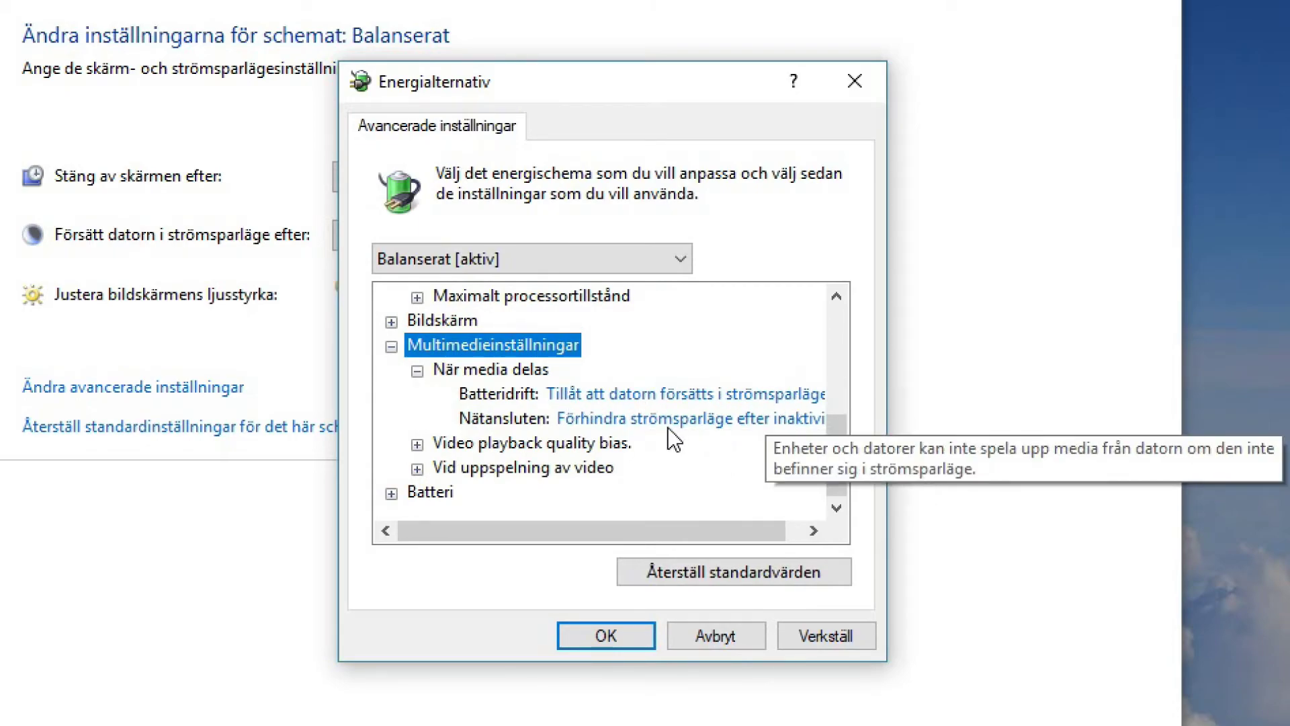
{"action": "scroll", "coordinate": [651, 532], "scroll_direction": "right", "scroll_amount": 1}
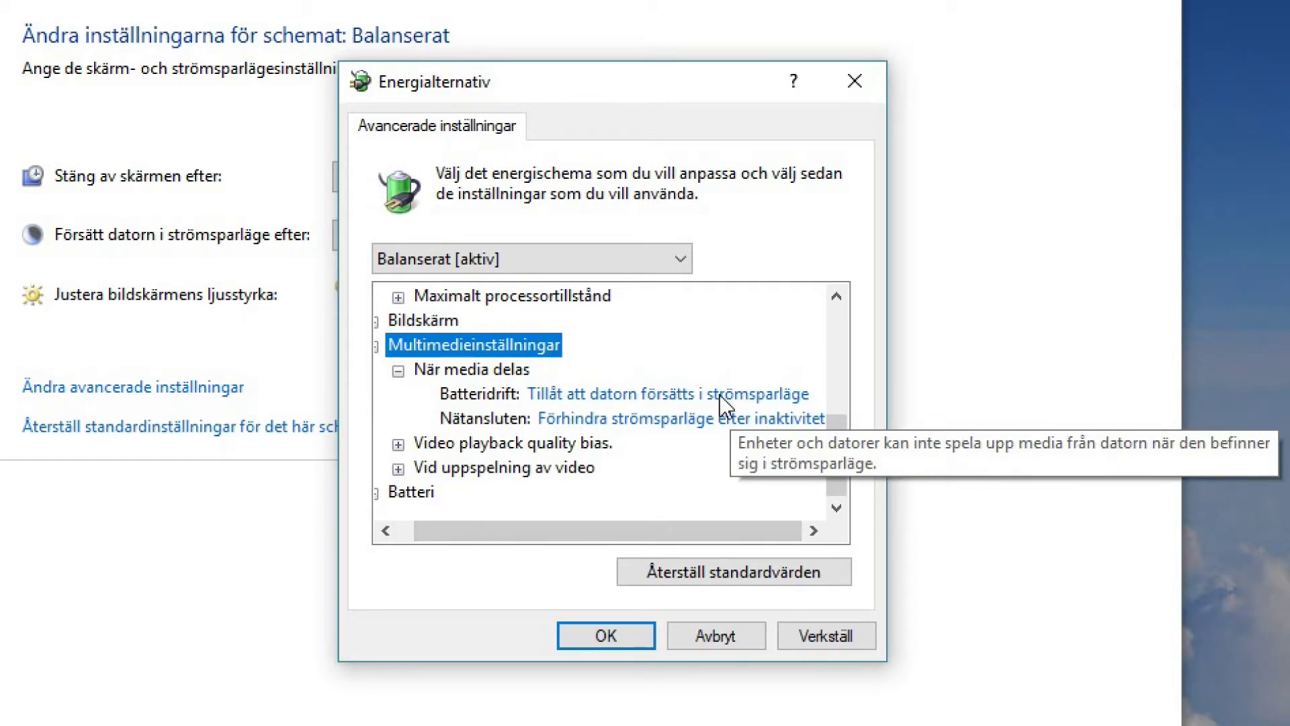
{"action": "scroll", "coordinate": [692, 533], "scroll_direction": "left", "scroll_amount": 1}
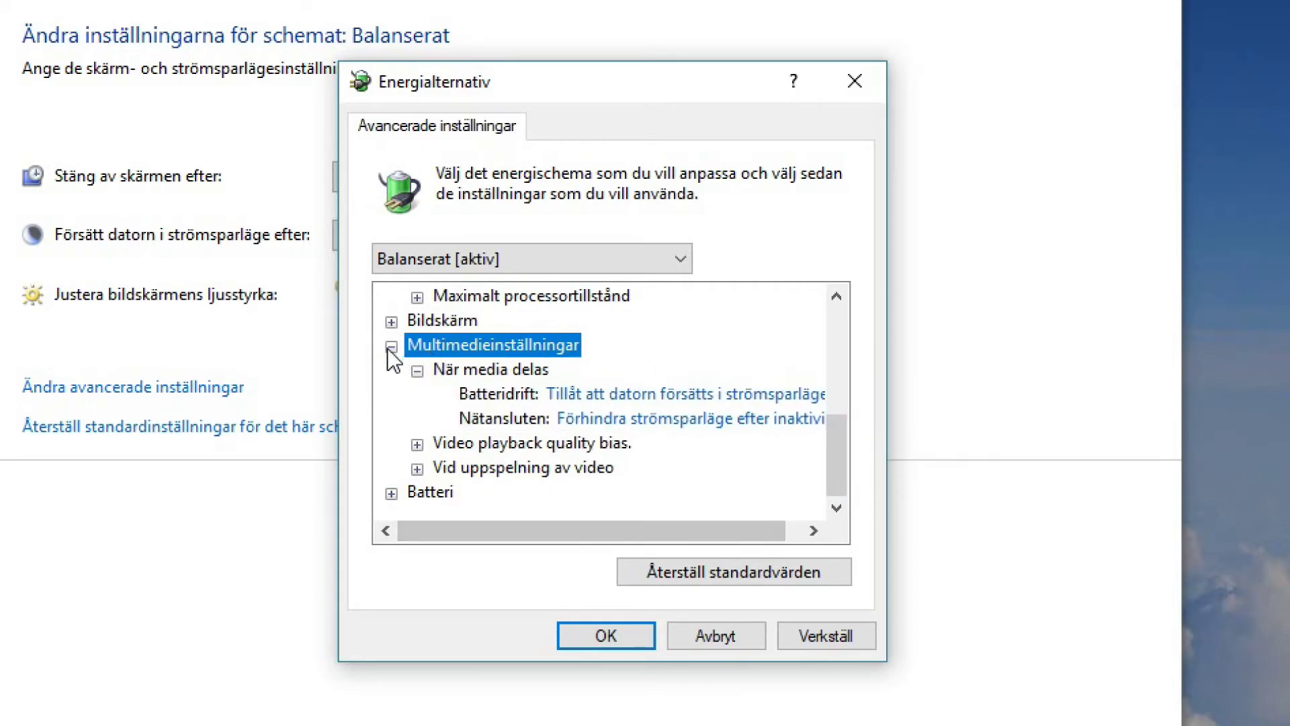
{"action": "left_click", "coordinate": [418, 370]}
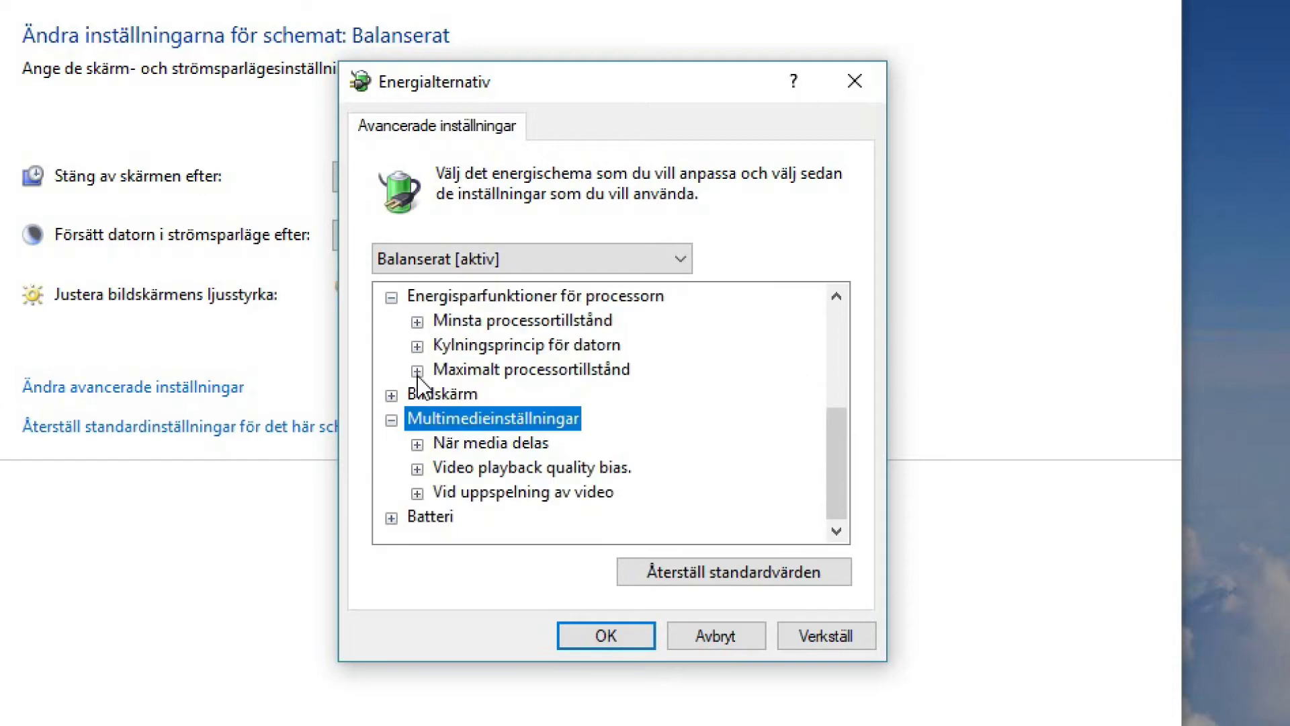
- Set the Nätansluten value of Video playback quality bias to Video playback performance bias, apply it and collapse the setting
{"action": "left_click", "coordinate": [417, 468]}
{"action": "scroll", "coordinate": [657, 484], "scroll_direction": "down", "scroll_amount": 1}
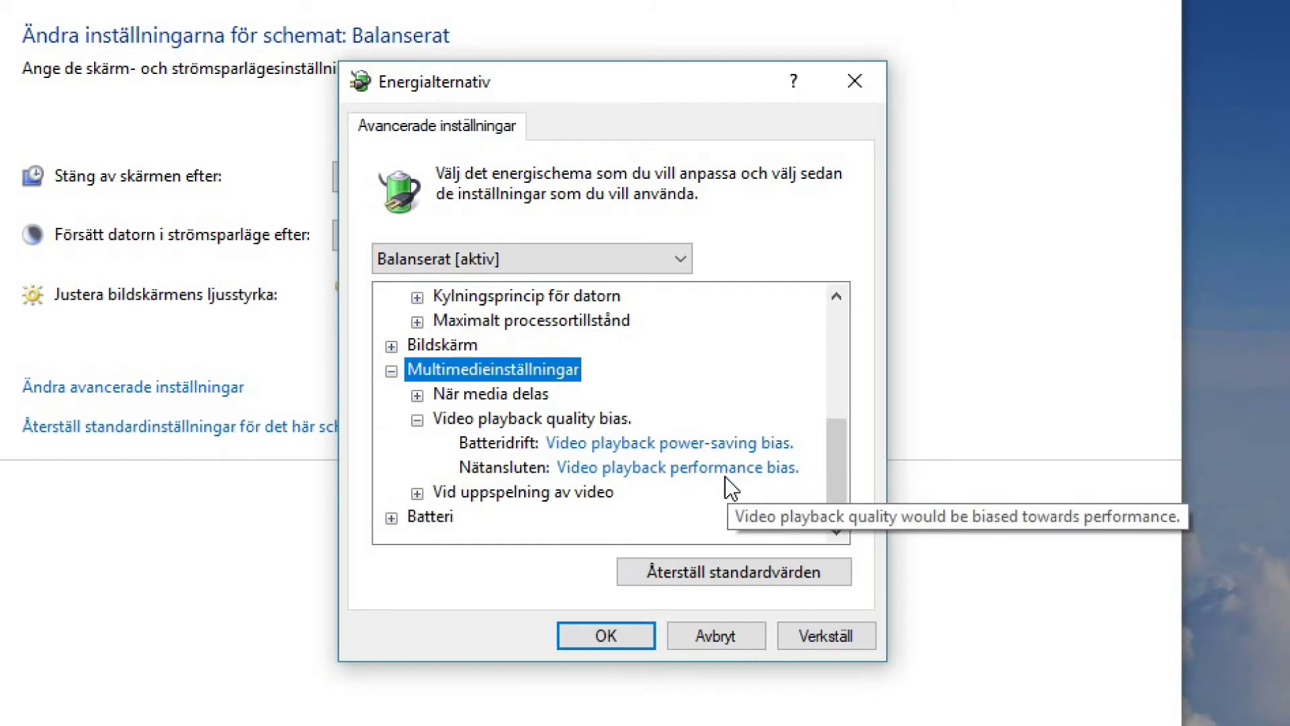
{"action": "left_click", "coordinate": [661, 468]}
{"action": "left_click", "coordinate": [709, 464]}
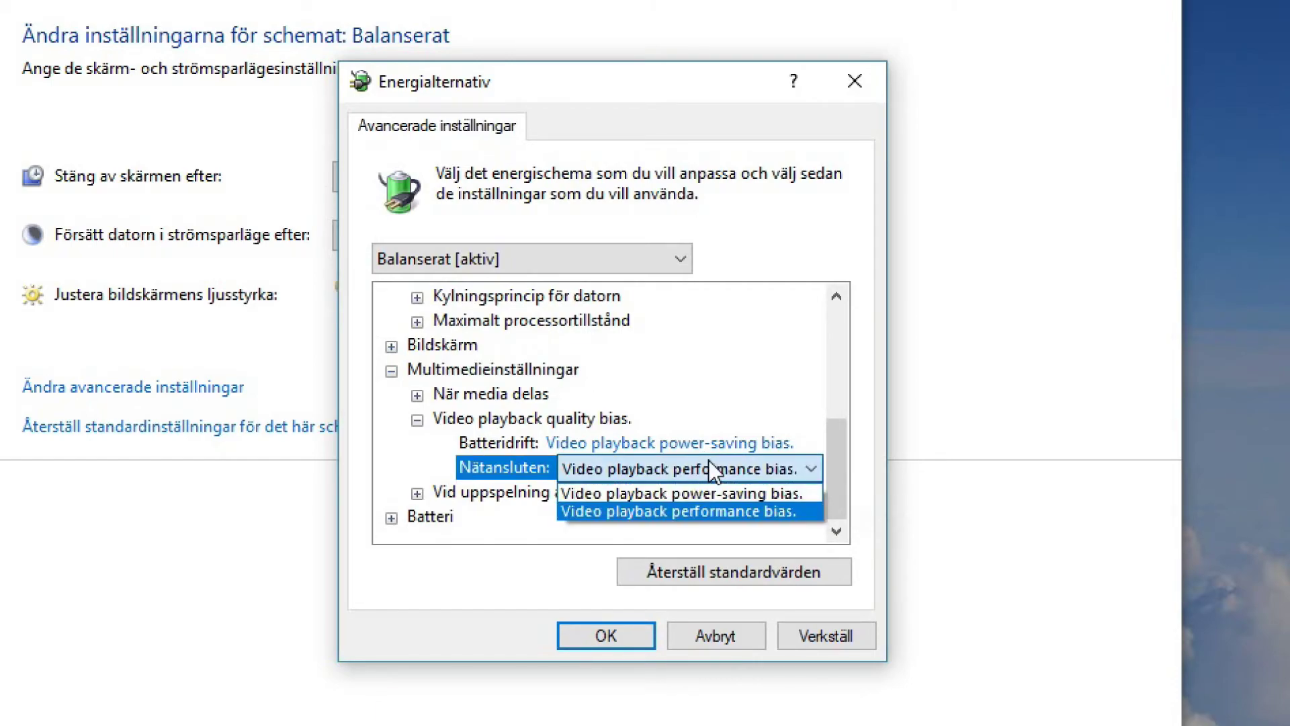
{"action": "left_click", "coordinate": [744, 510]}
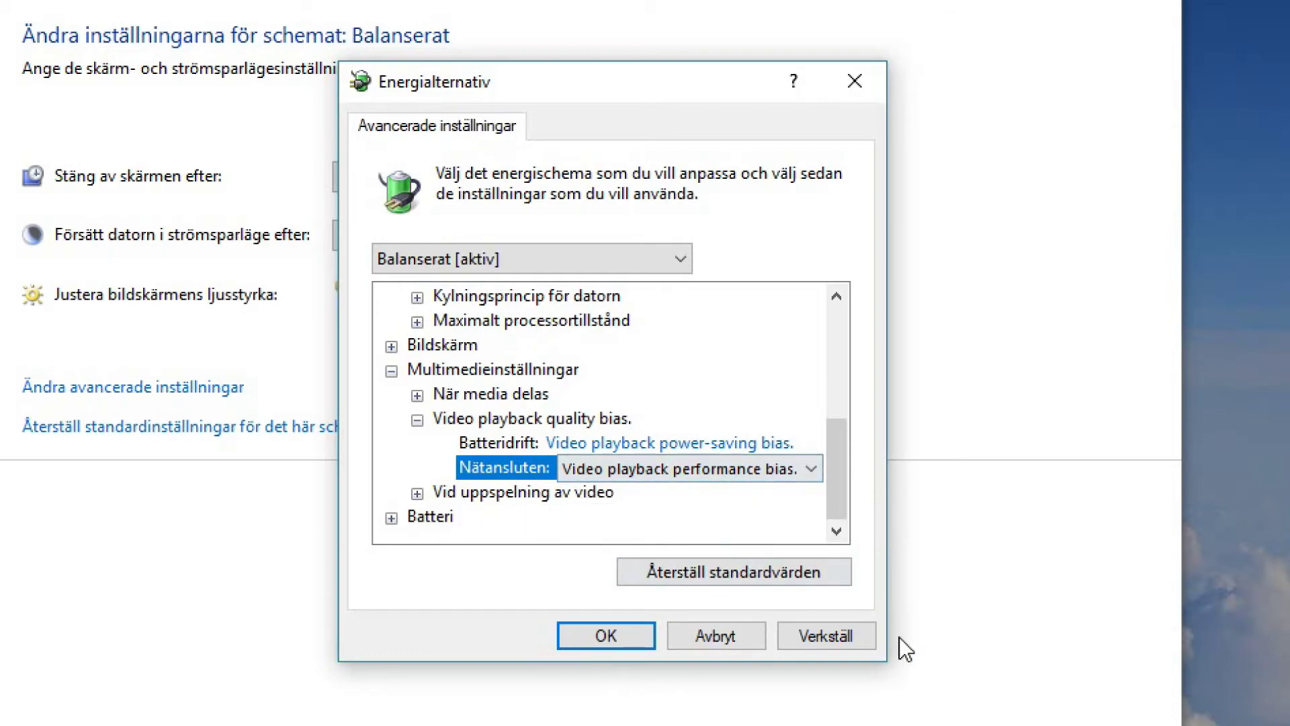
{"action": "left_click", "coordinate": [823, 639]}
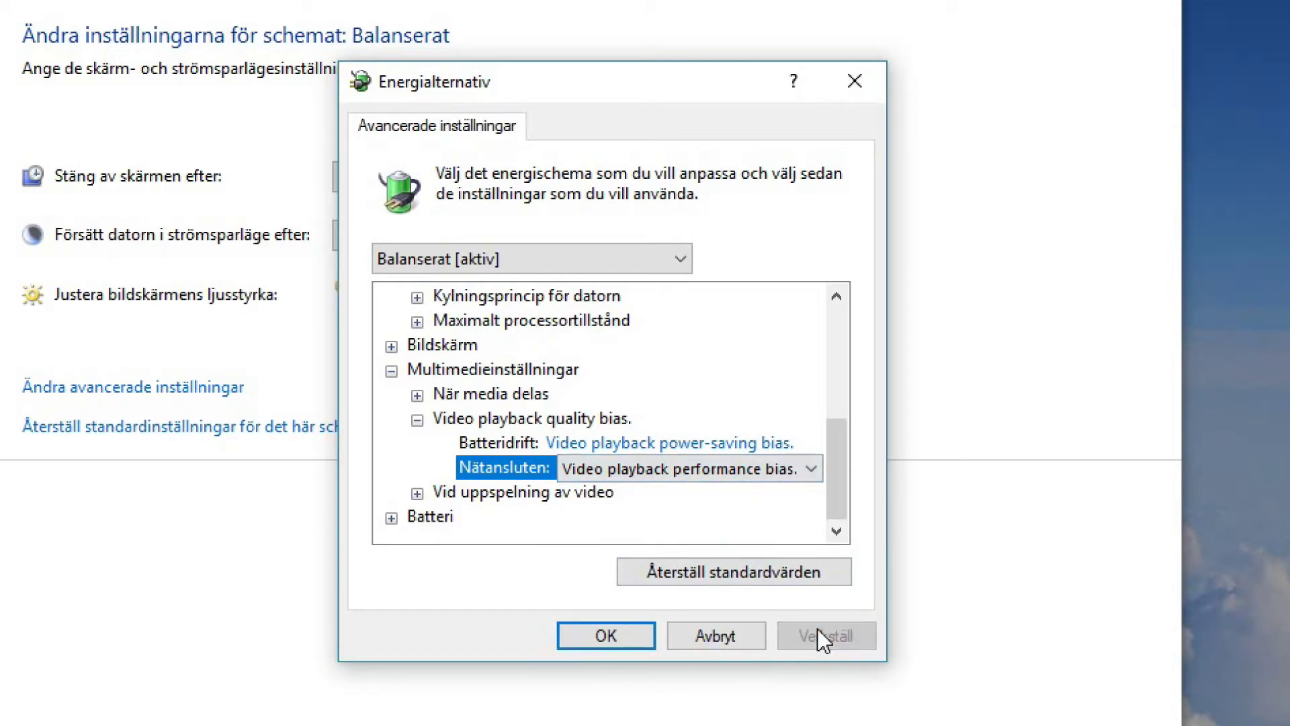
{"action": "left_click", "coordinate": [418, 420]}
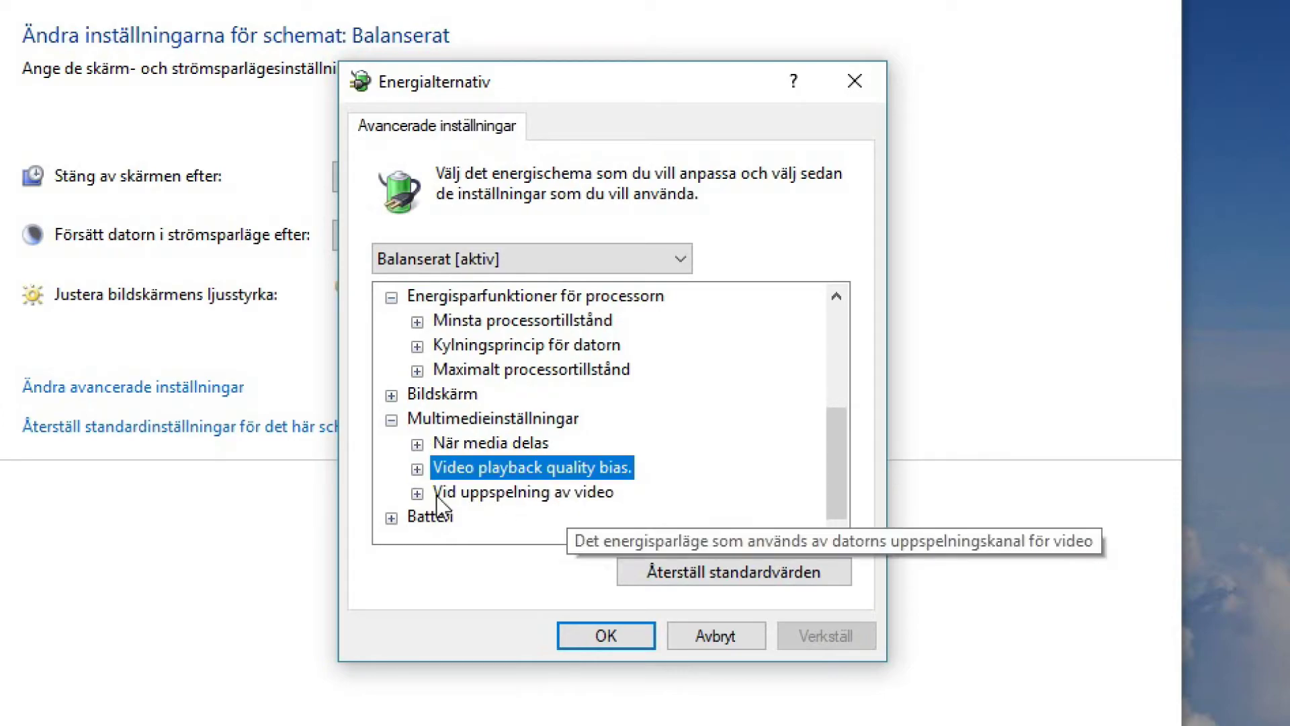
- Expand Vid uppspelning av video and review the options available for its Batteridrift value
{"action": "left_click", "coordinate": [417, 492]}
{"action": "scroll", "coordinate": [674, 487], "scroll_direction": "down", "scroll_amount": 1}
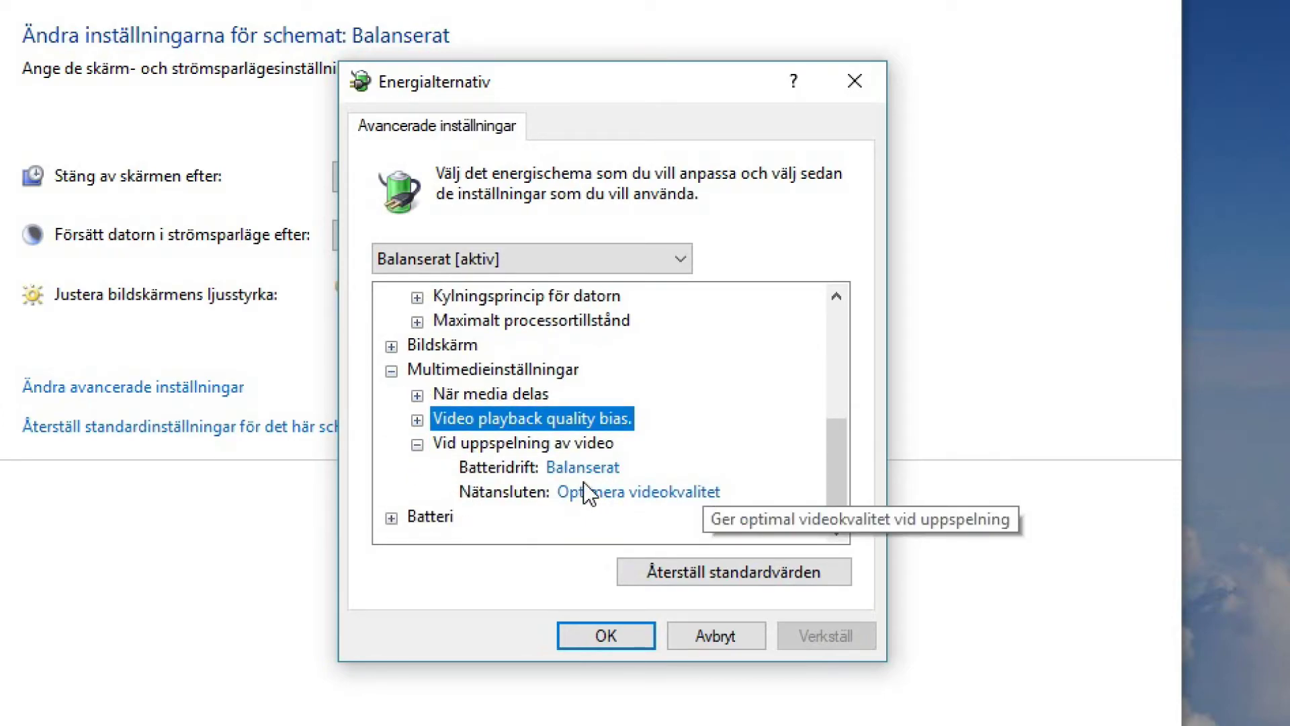
{"action": "left_click", "coordinate": [595, 468]}
{"action": "left_click", "coordinate": [687, 470]}
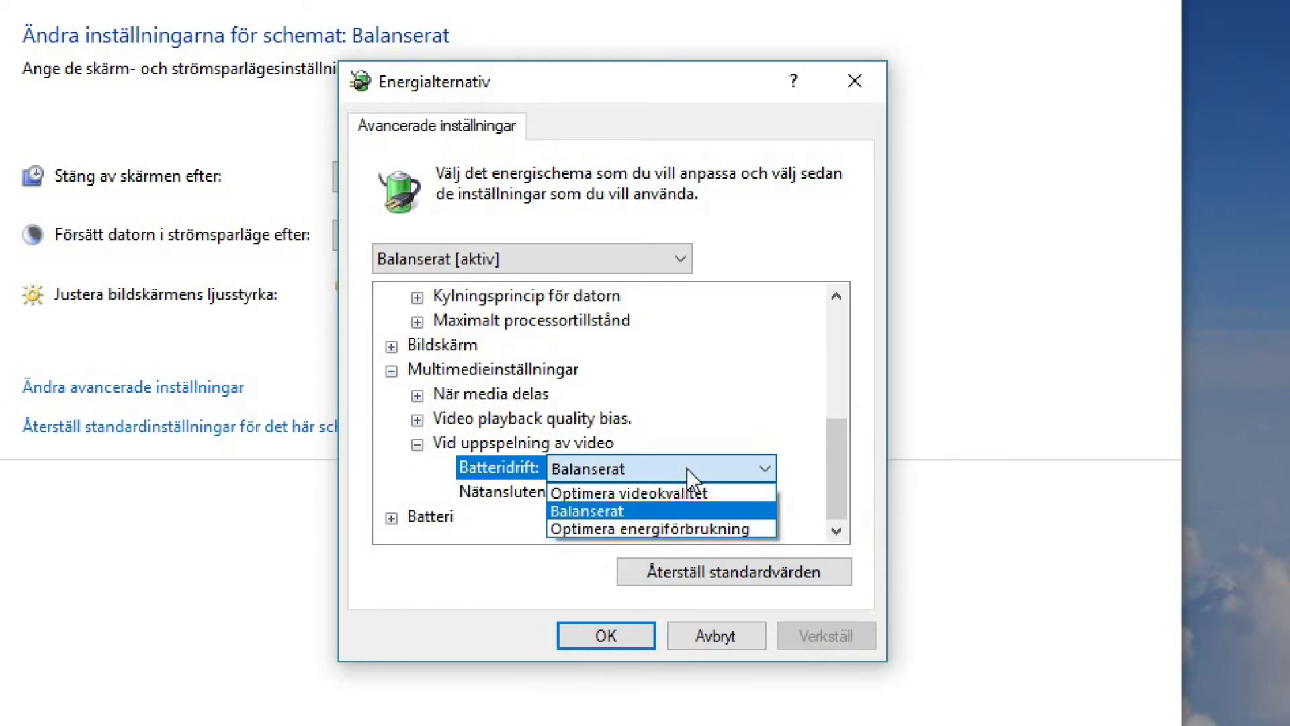
{"action": "left_click", "coordinate": [801, 397]}
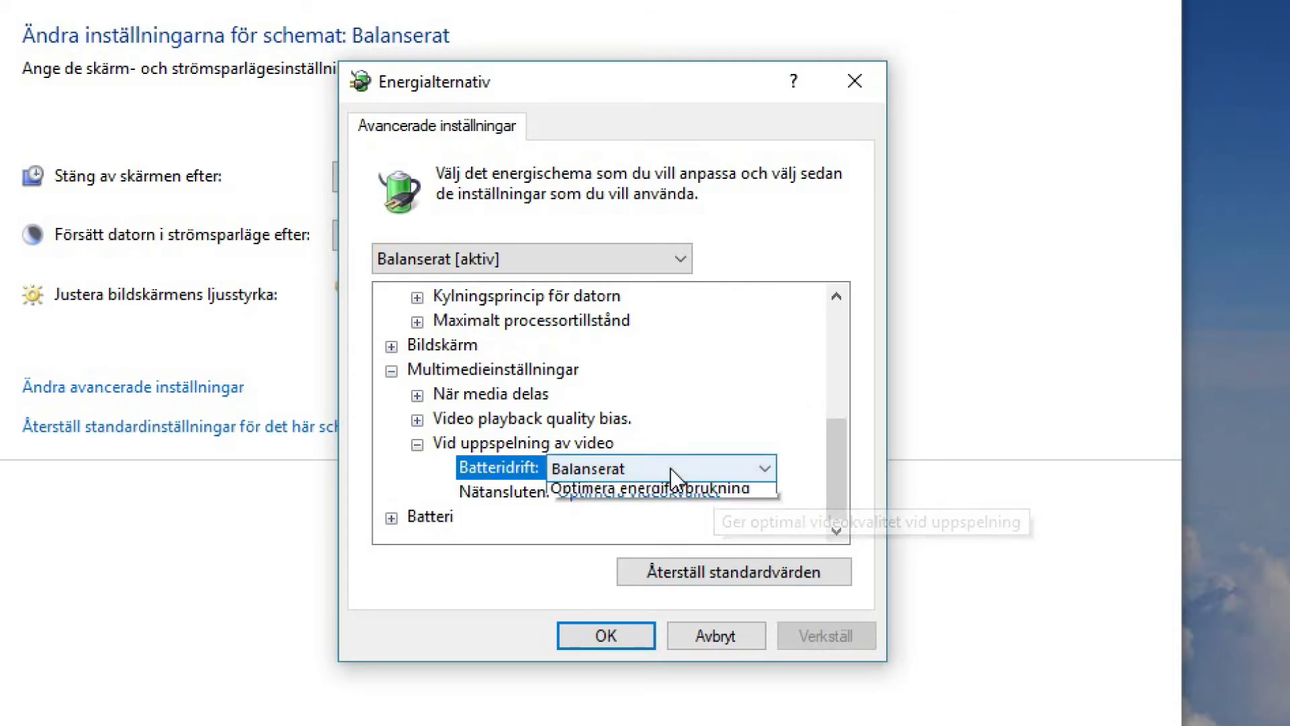
{"action": "left_click", "coordinate": [752, 468]}
{"action": "left_click", "coordinate": [764, 465]}
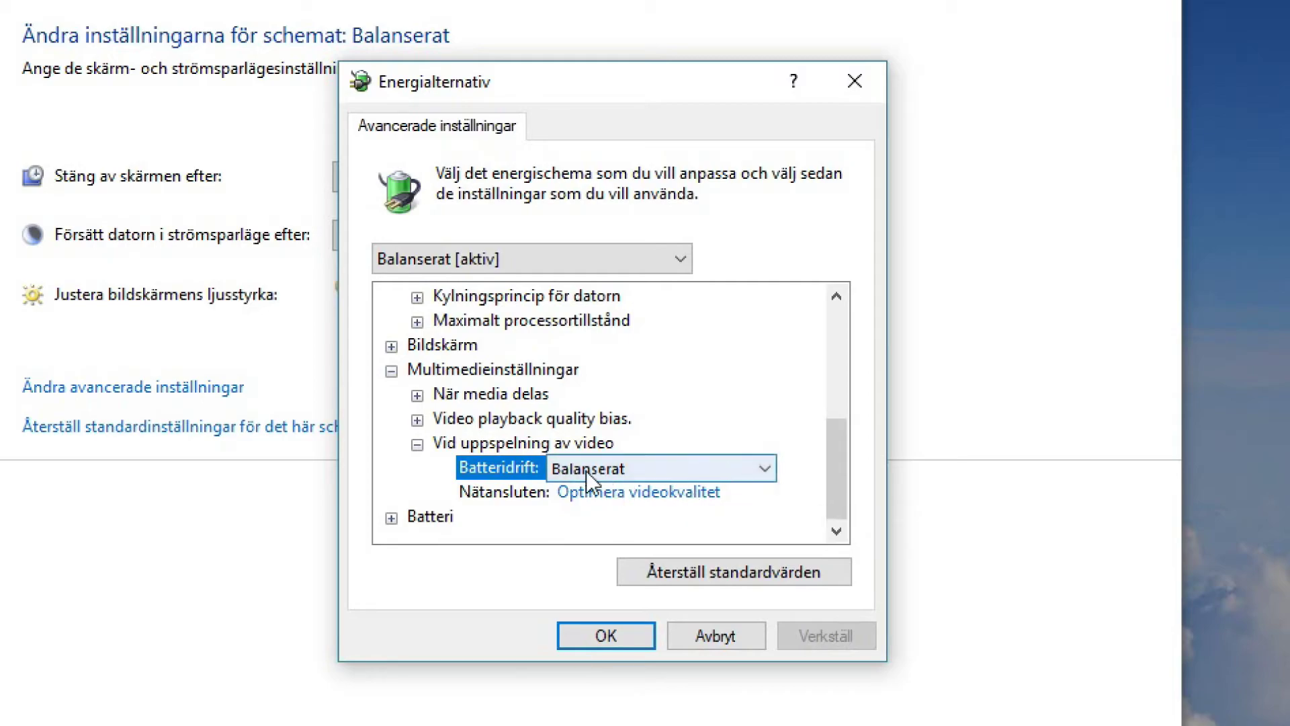
- Choose Optimera videokvalitet as the Nätansluten value of Vid uppspelning av video and collapse the setting
{"action": "left_click", "coordinate": [615, 493]}
{"action": "left_click", "coordinate": [686, 490]}
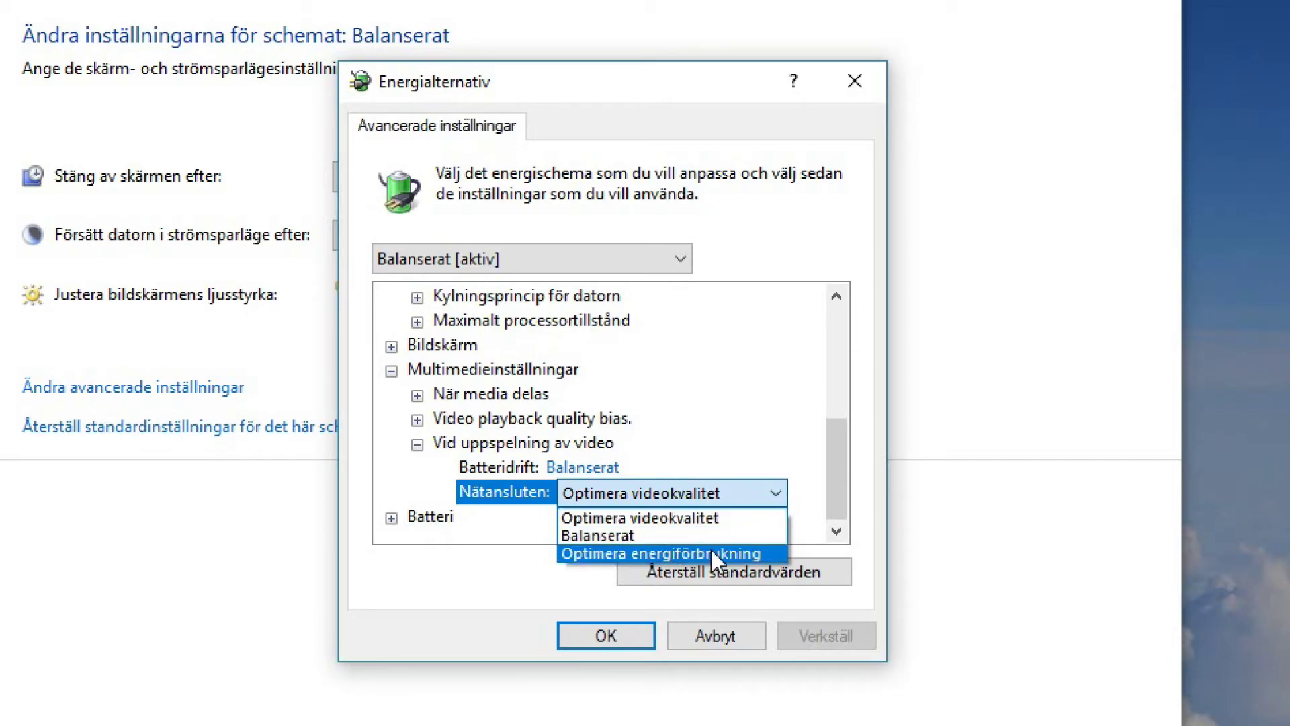
{"action": "left_click", "coordinate": [711, 519]}
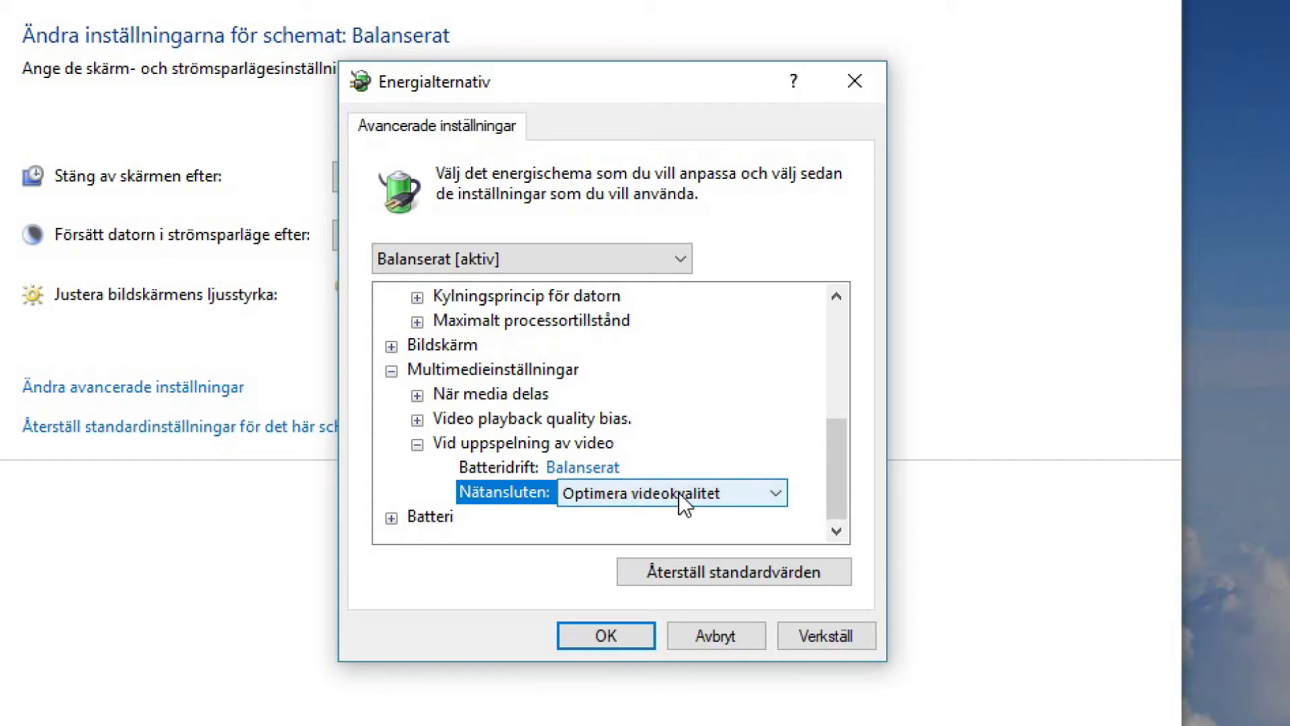
{"action": "left_click", "coordinate": [420, 445]}
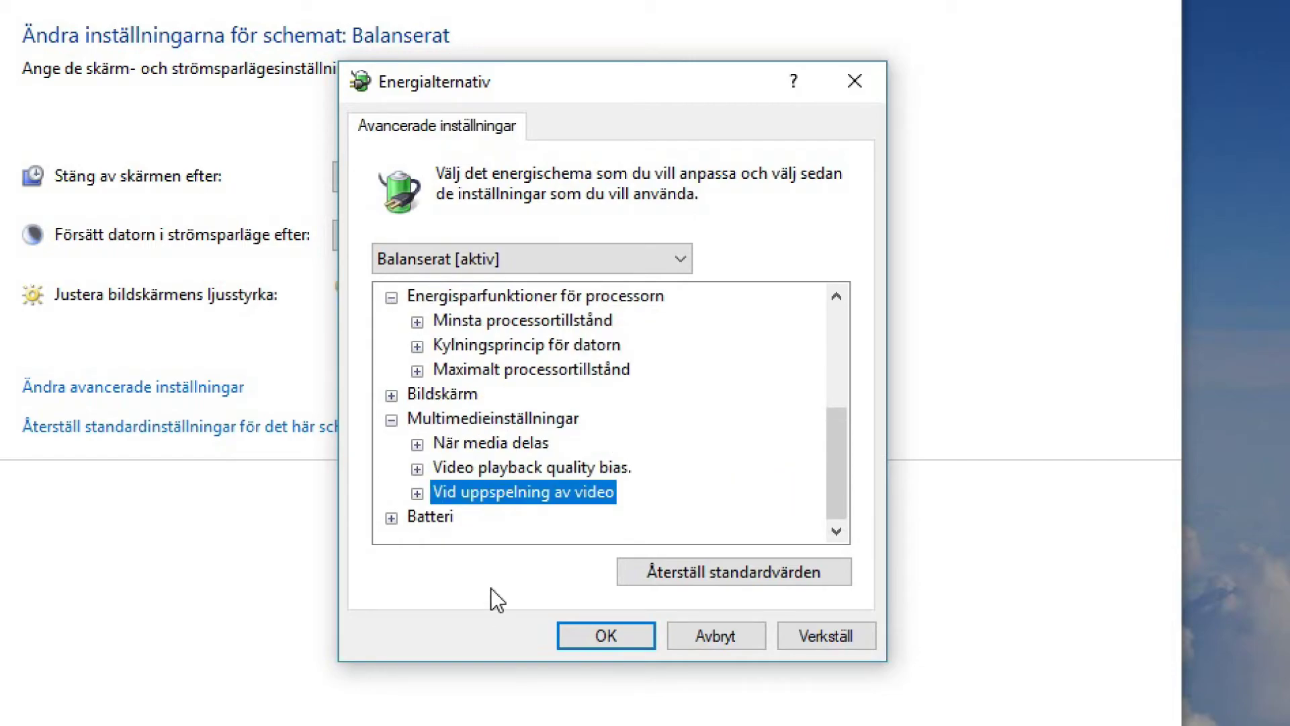
- Expand the Batteri category, look over the full list of advanced settings and select Batterireservnivå
{"action": "left_click", "coordinate": [392, 517]}
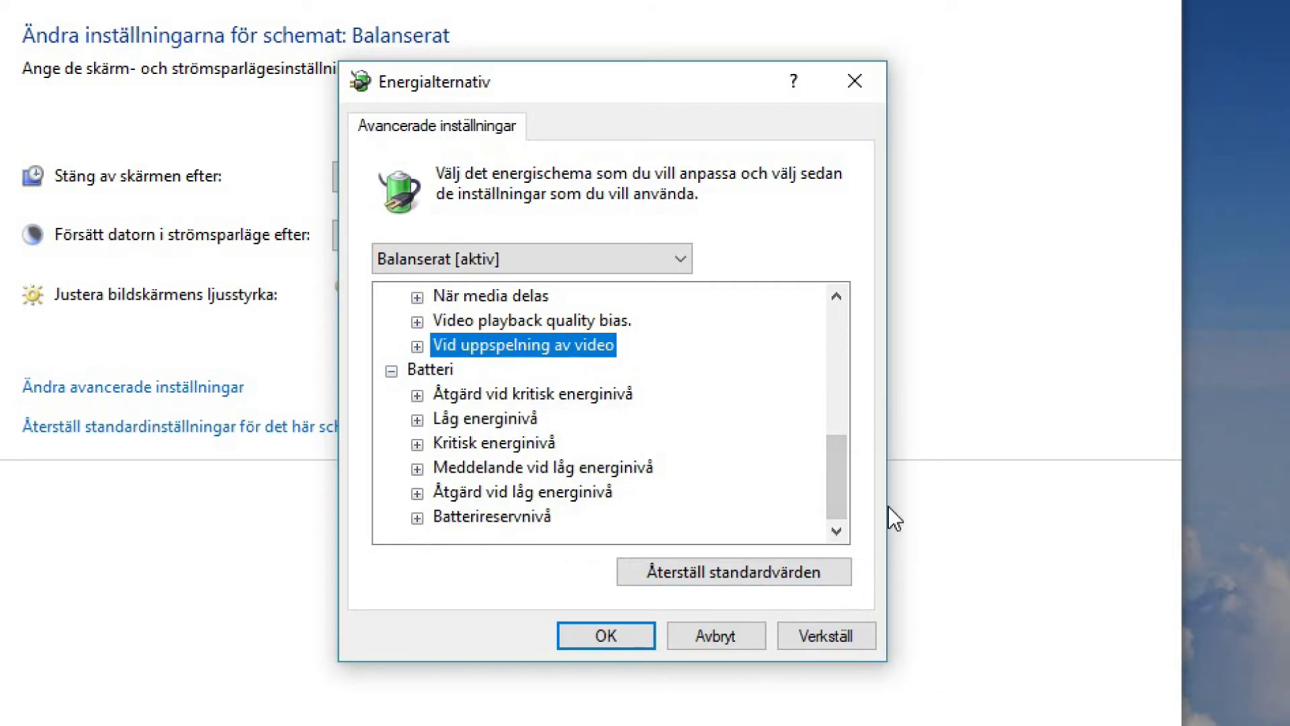
{"action": "left_click_drag", "start_coordinate": [832, 477], "coordinate": [849, 308]}
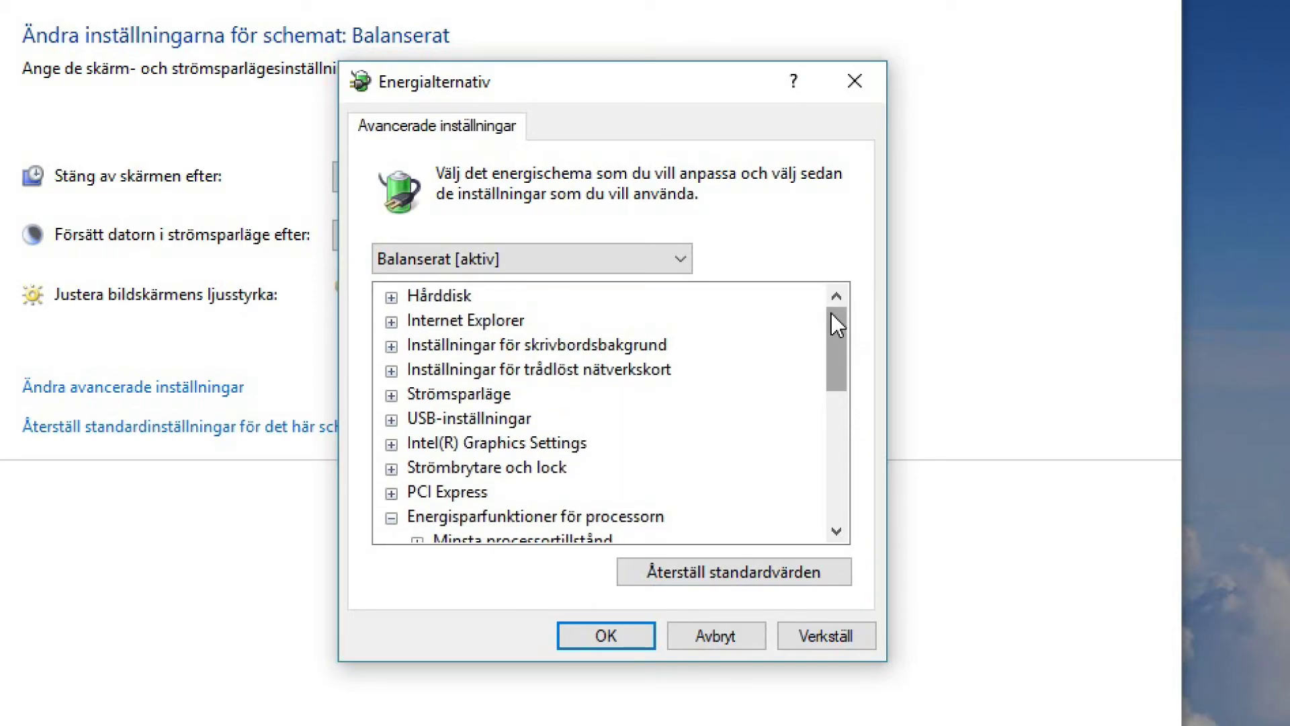
{"action": "left_click_drag", "start_coordinate": [840, 327], "coordinate": [814, 465]}
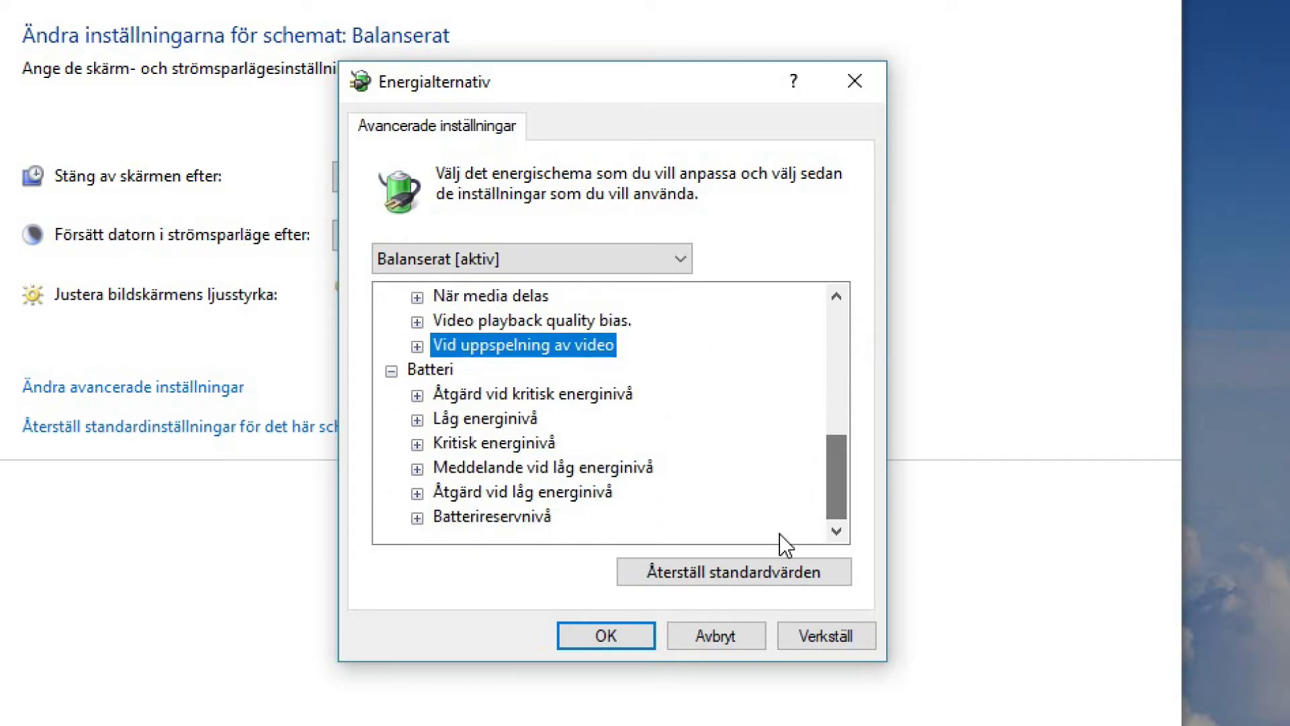
{"action": "left_click", "coordinate": [492, 525]}
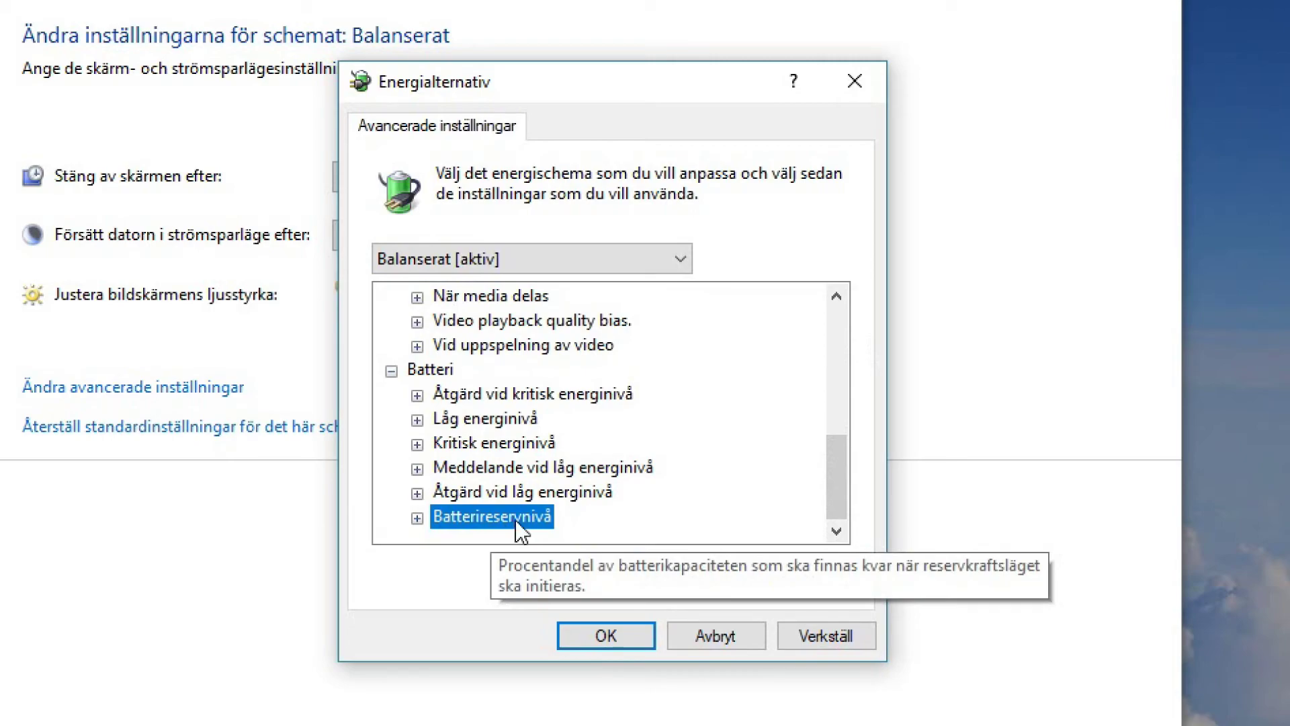
- Apply the advanced power settings and close the Energialternativ dialog with the changes accepted
{"action": "left_click", "coordinate": [828, 643]}
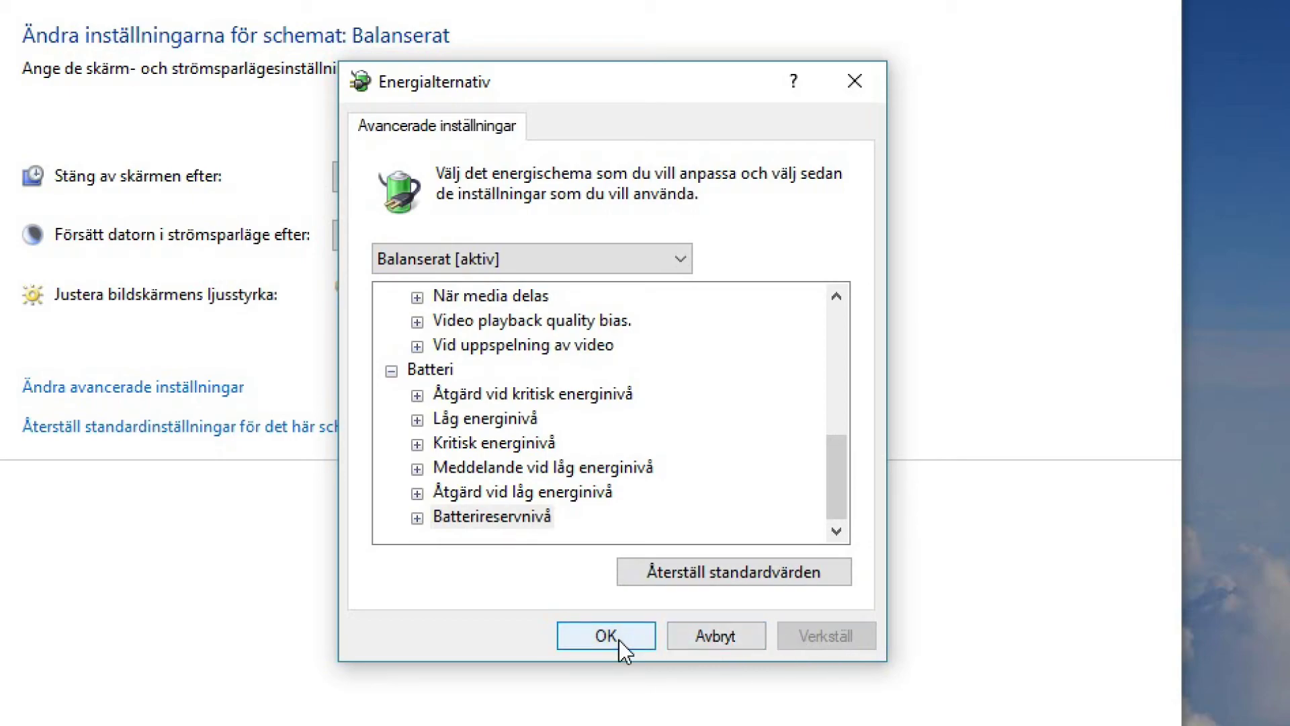
{"action": "left_click_drag", "start_coordinate": [694, 72], "coordinate": [755, 112]}
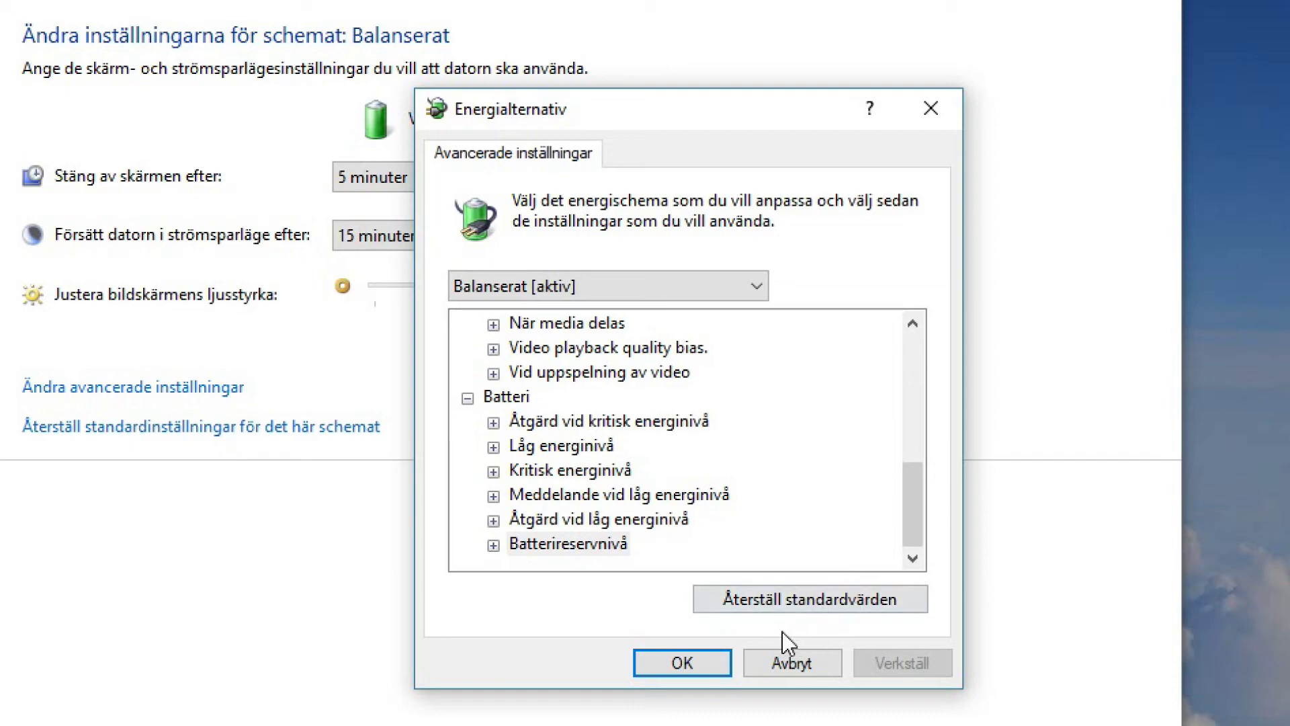
{"action": "left_click", "coordinate": [697, 670]}
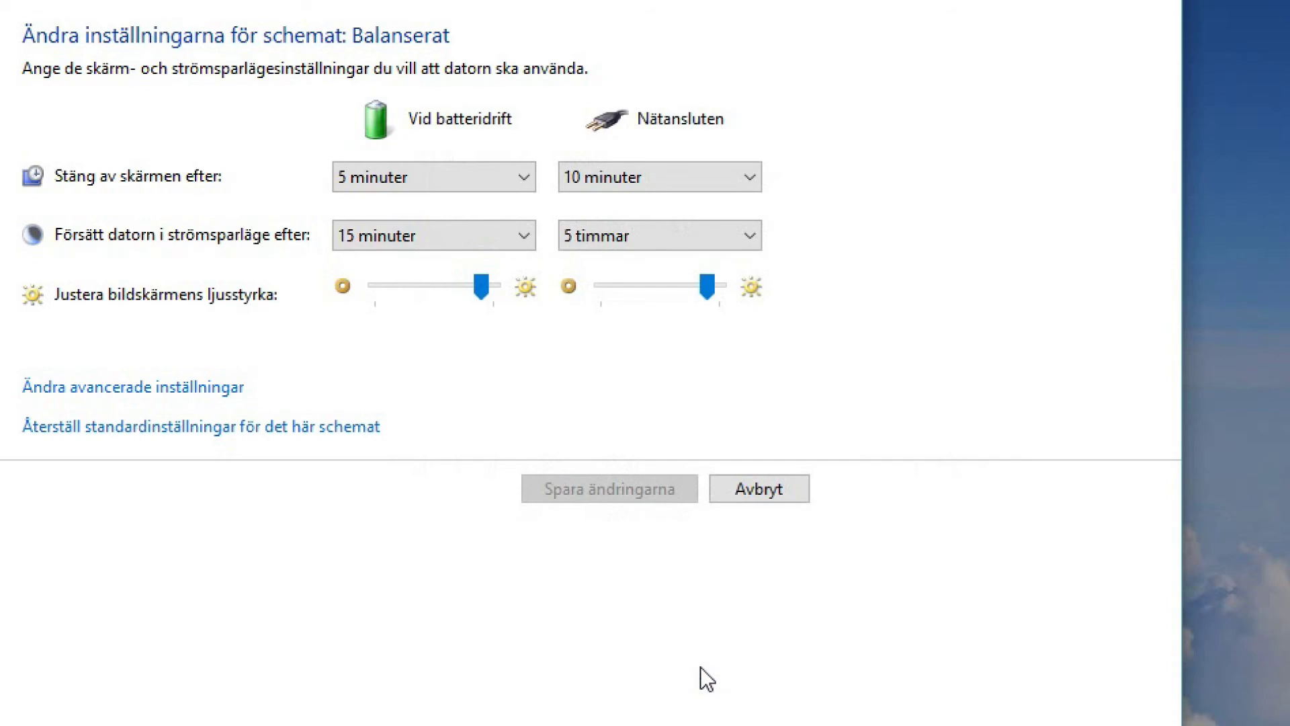